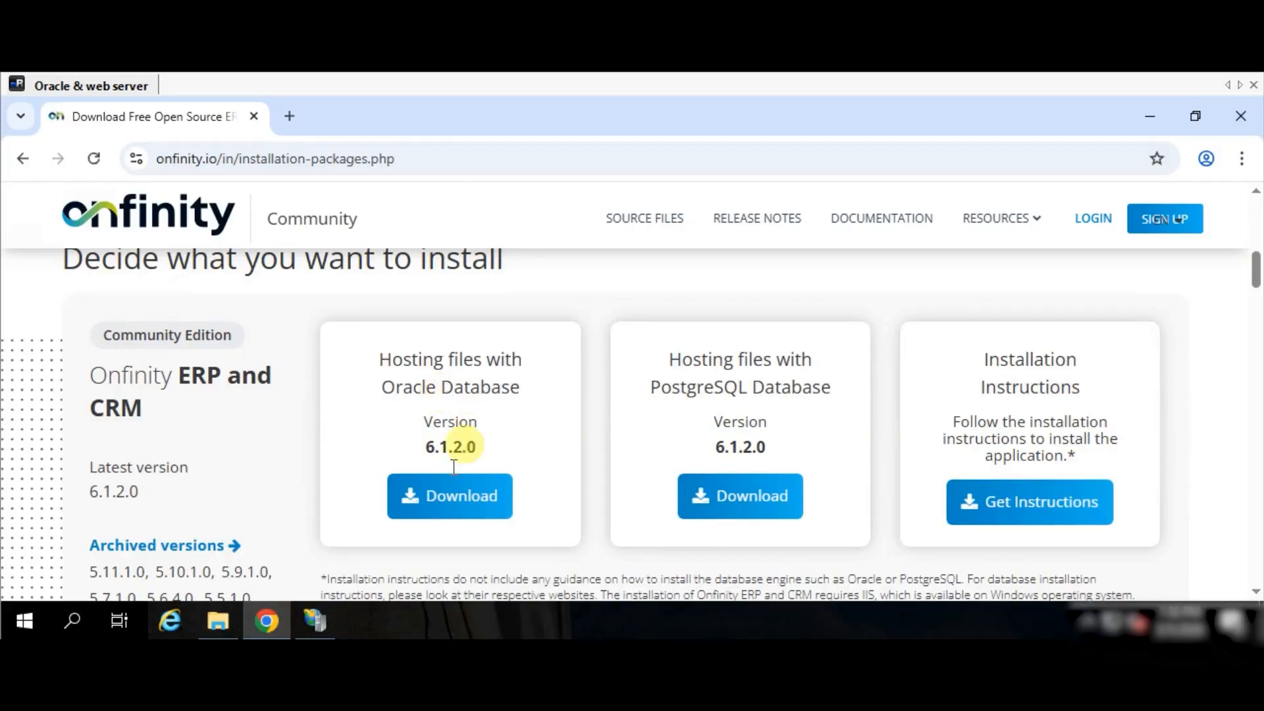
# - Download the Oracle hosting files package and extract it in the Downloads folder
pyautogui.click(445, 497)
pyautogui.click(1170, 158)
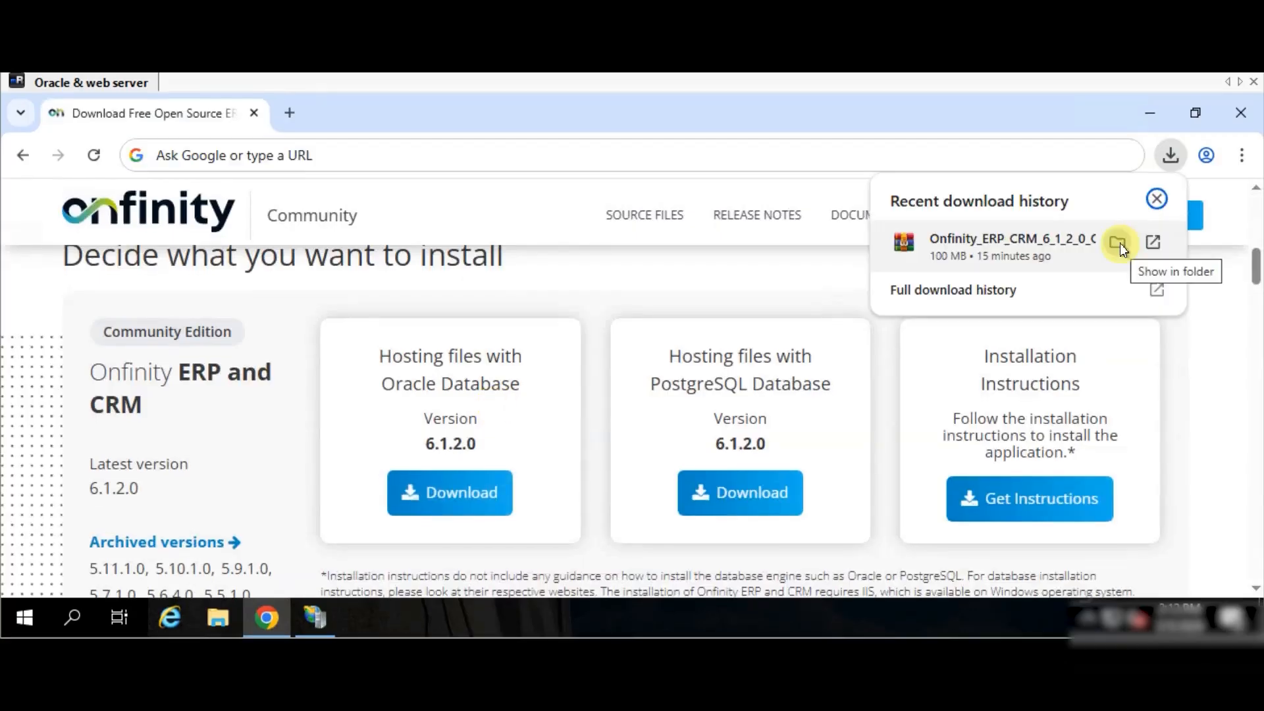
pyautogui.click(1119, 242)
pyautogui.rightClick(537, 224)
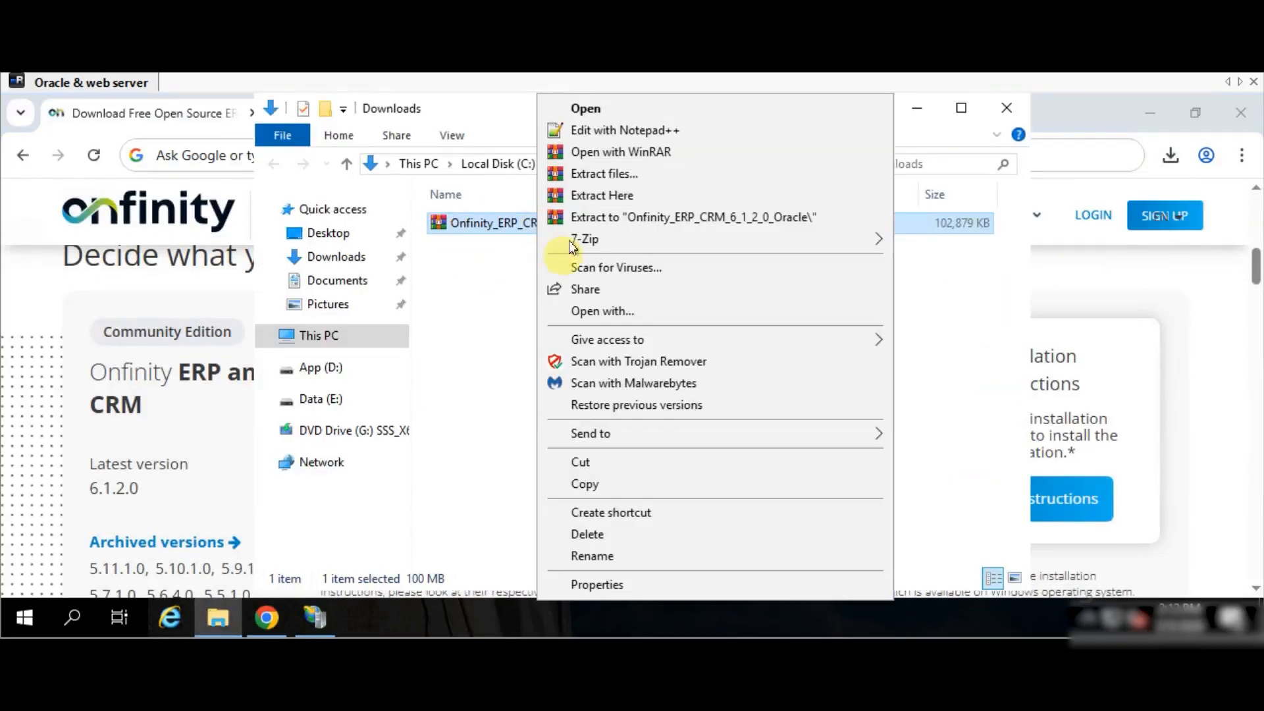
pyautogui.click(591, 200)
# - Browse the extracted package's Onfinity_DB and Onfinity_HostingFiles folders, then maximize the Explorer window
pyautogui.doubleClick(539, 222)
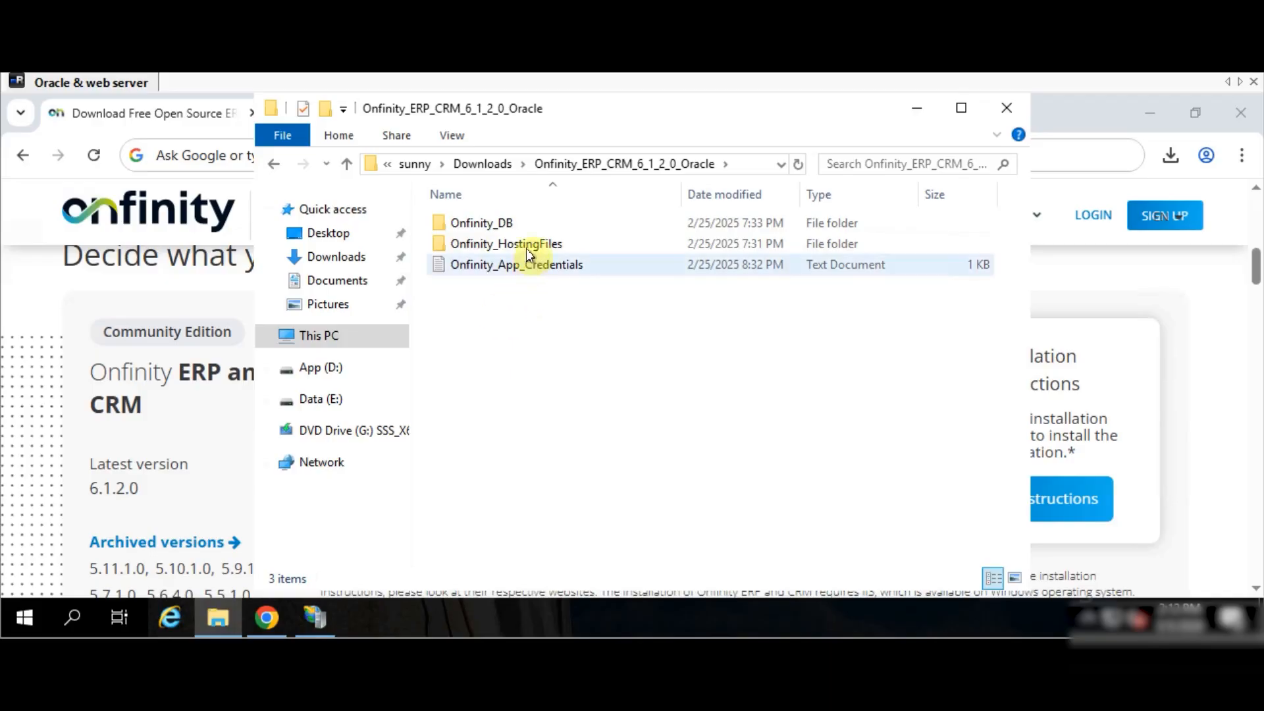
pyautogui.doubleClick(511, 228)
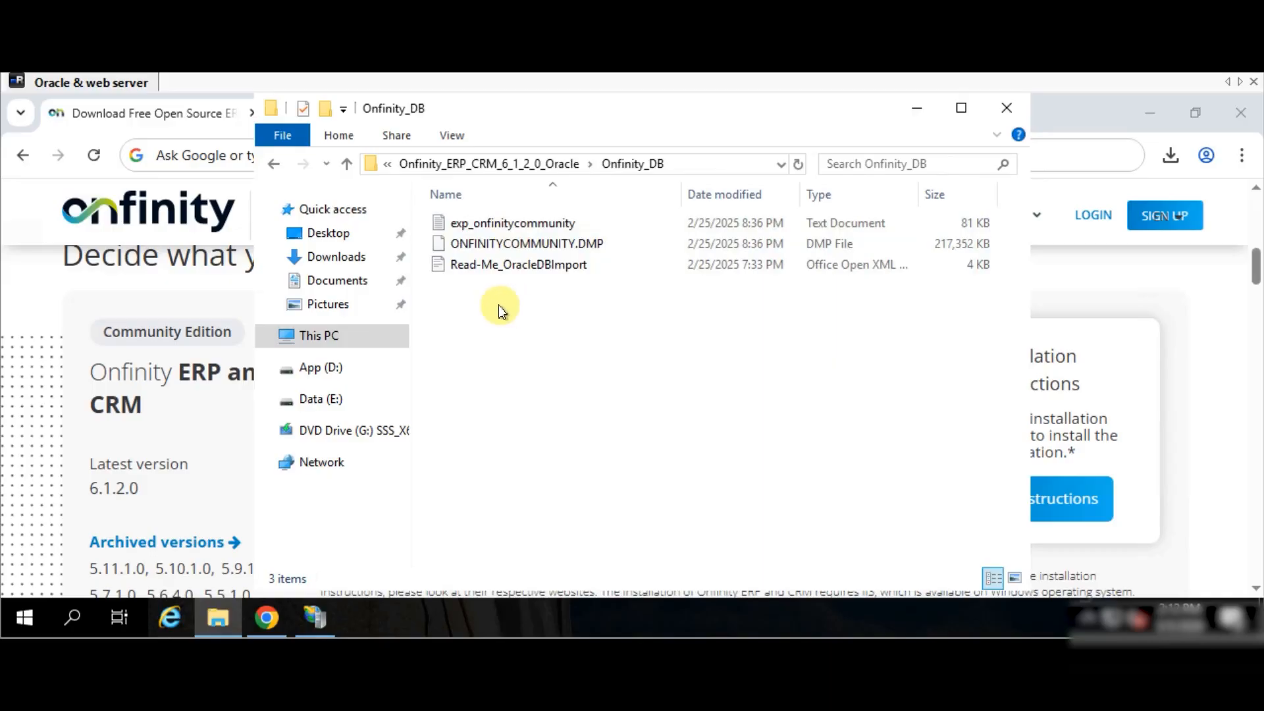
pyautogui.click(347, 164)
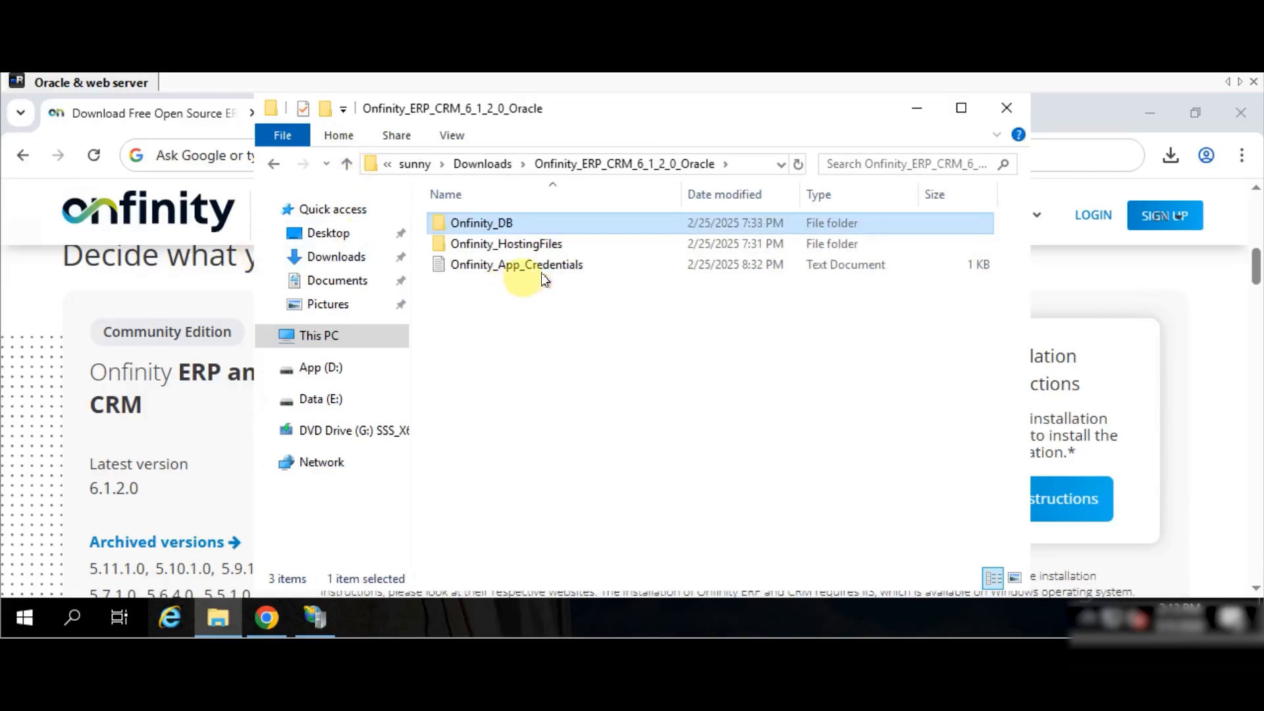
pyautogui.doubleClick(536, 250)
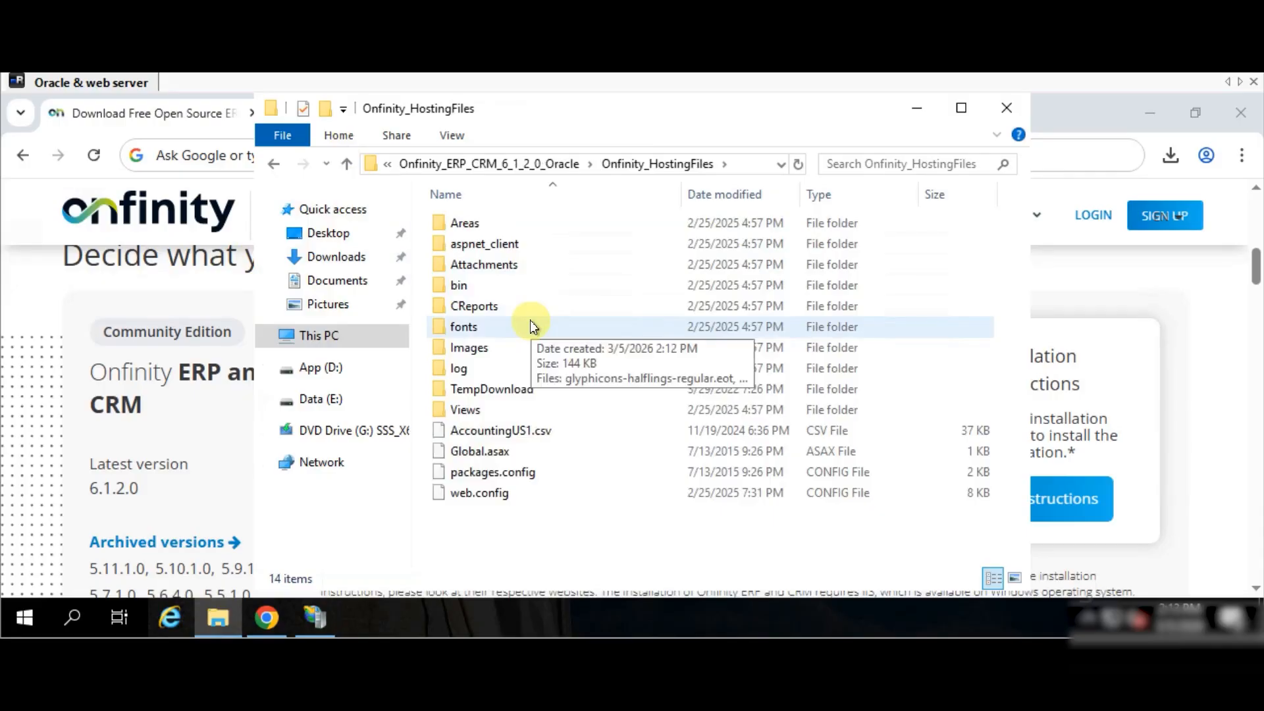
pyautogui.click(347, 163)
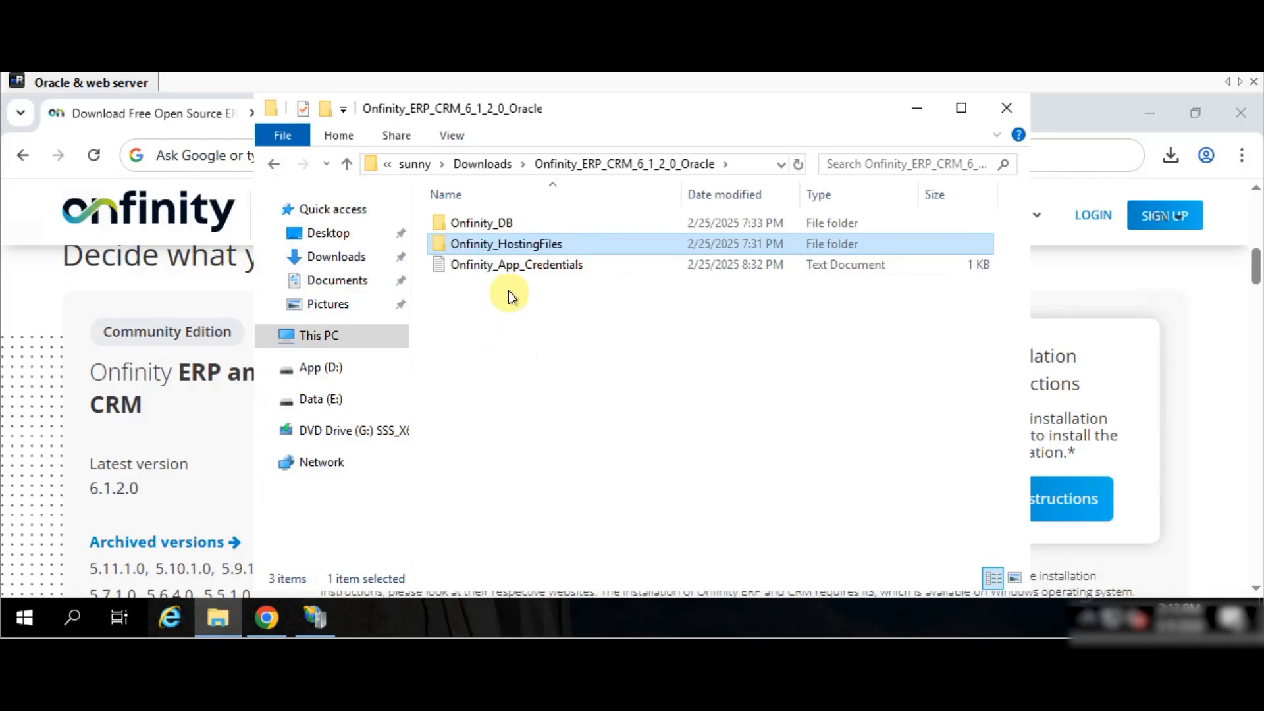
pyautogui.click(544, 268)
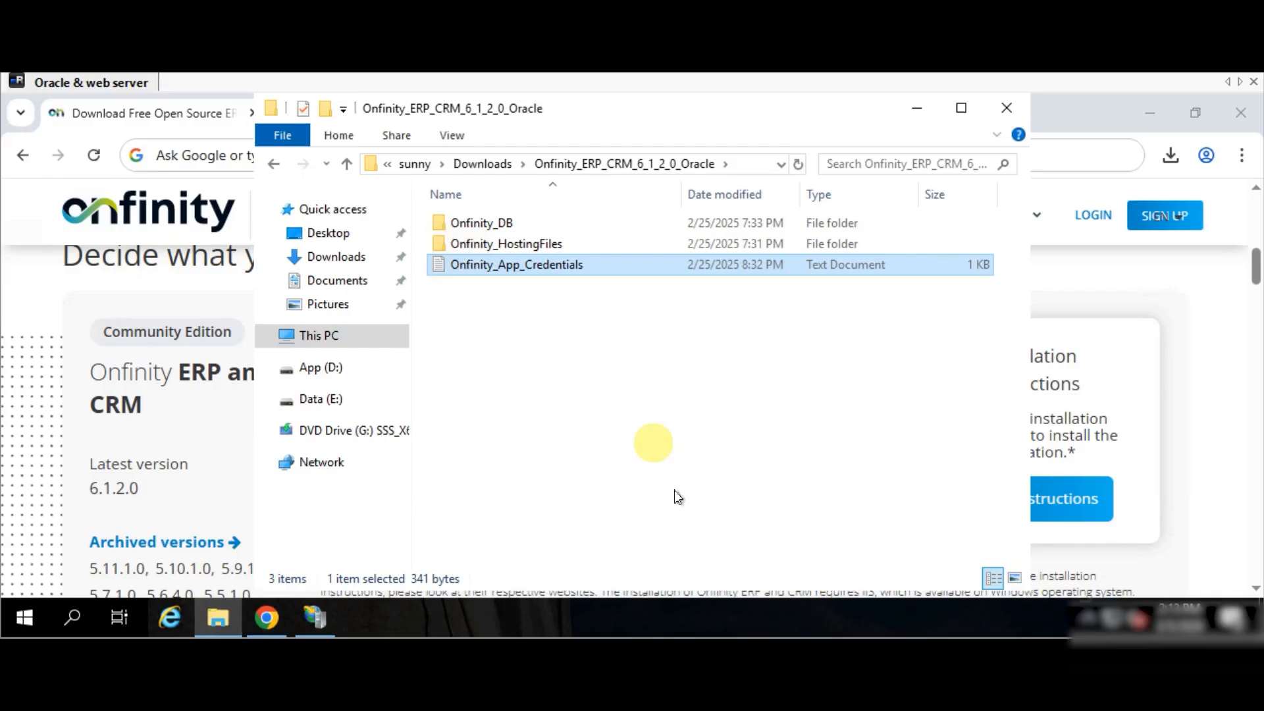
pyautogui.click(1093, 428)
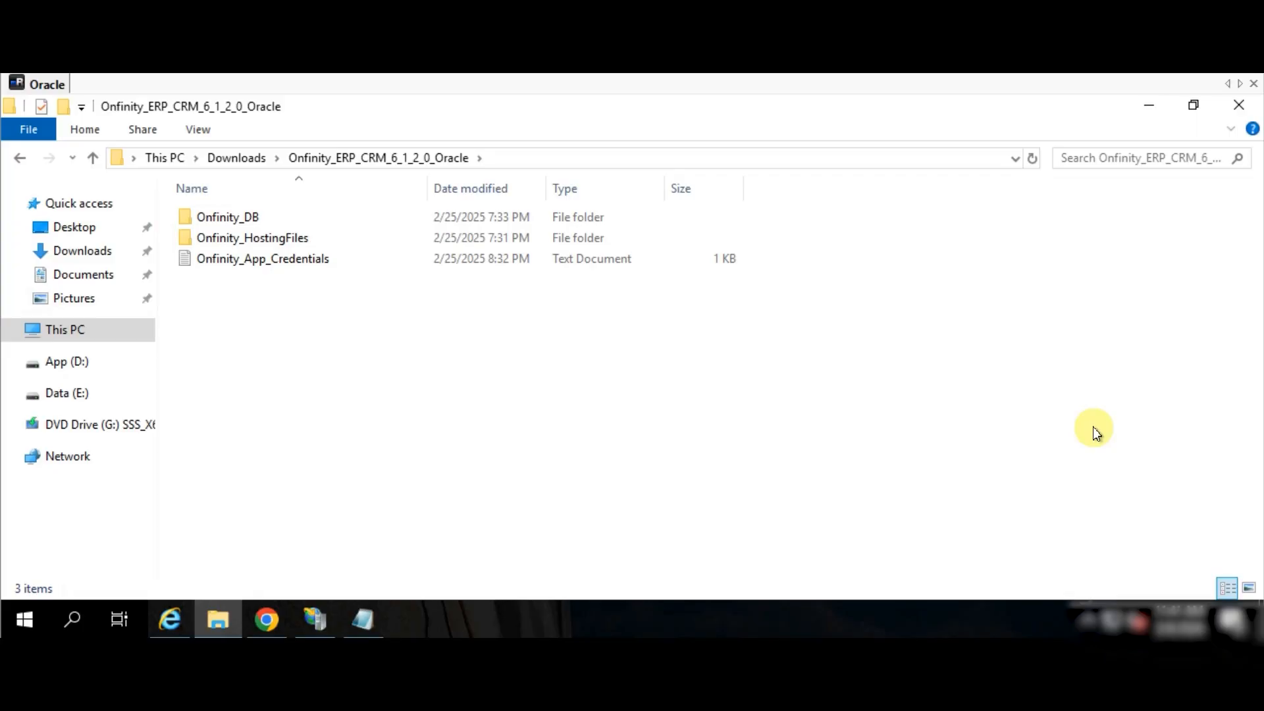
# - Copy ONFINITYCOMMUNITY.DMP from Onfinity_DB into E:\dump, then bring up the Oracle commands note
pyautogui.click(258, 219)
pyautogui.doubleClick(258, 219)
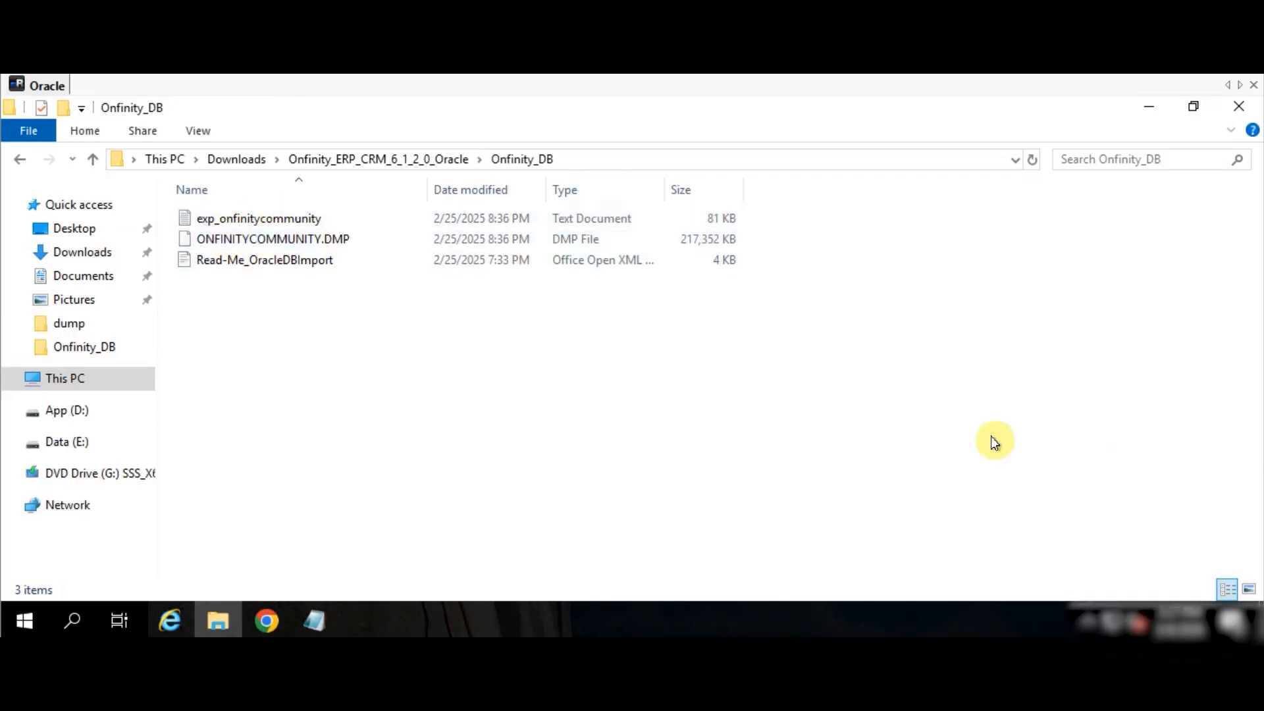
pyautogui.click(331, 238)
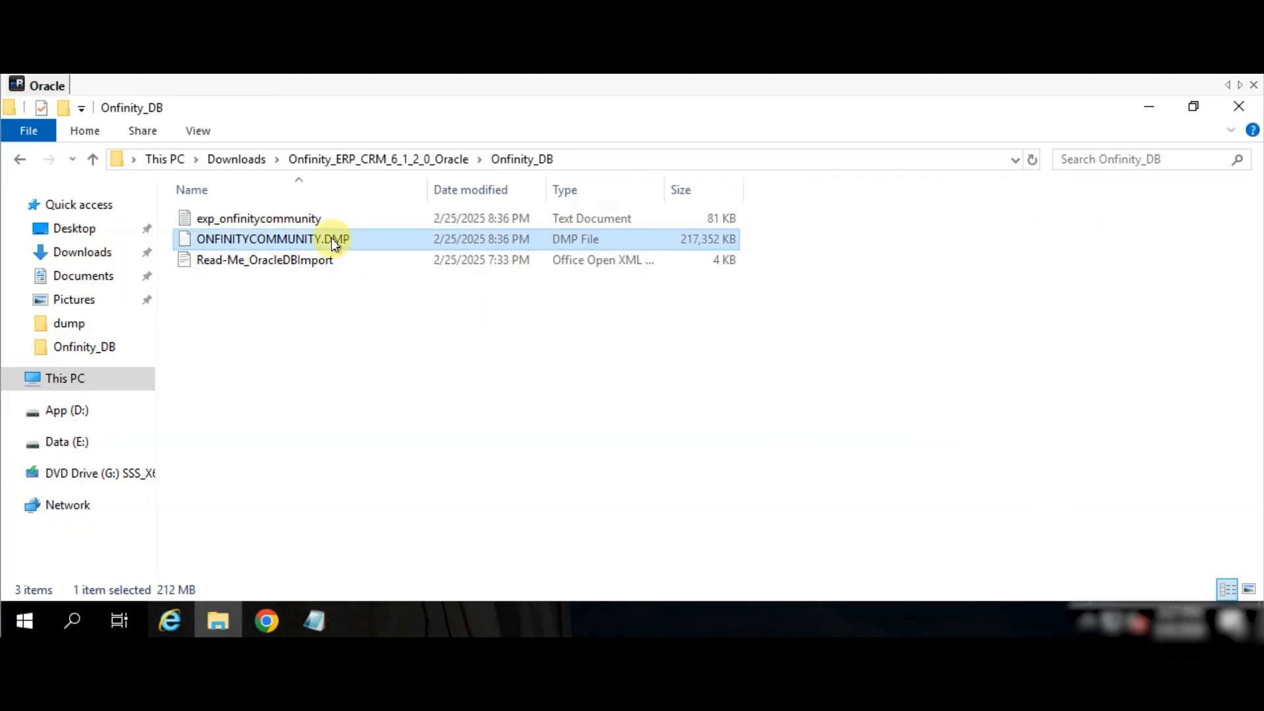
pyautogui.click(56, 390)
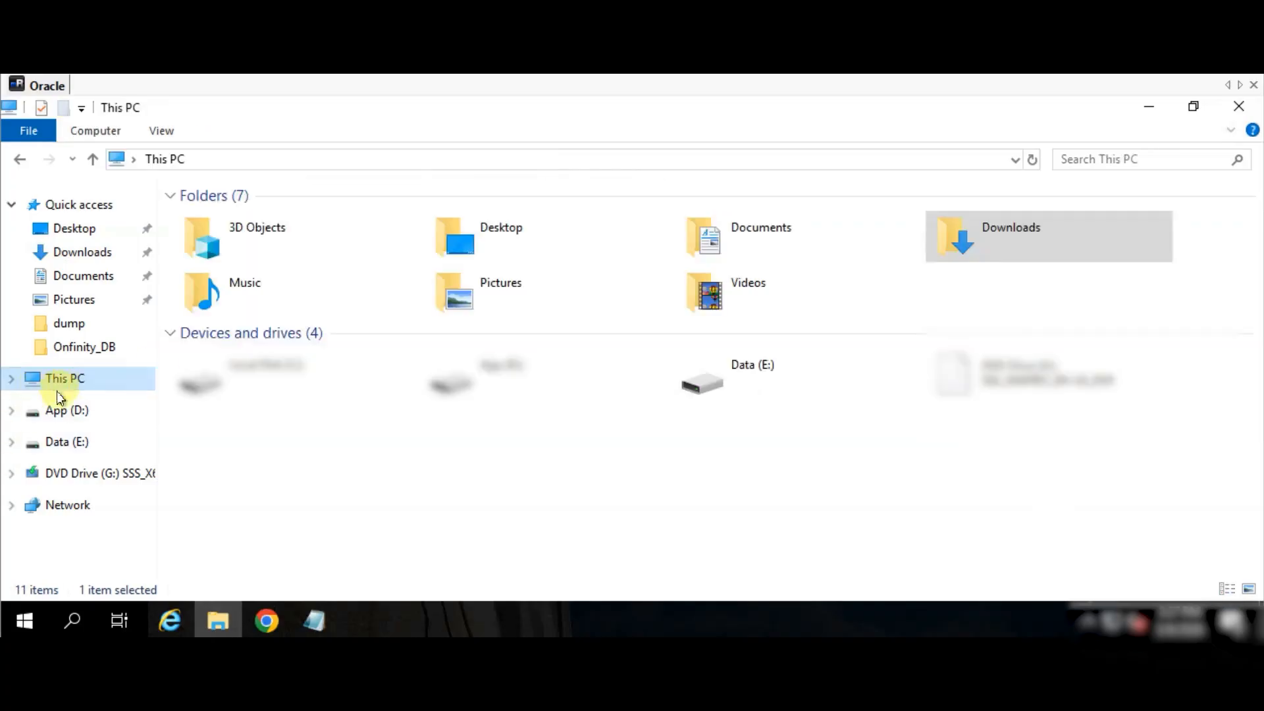
pyautogui.doubleClick(773, 373)
pyautogui.click(204, 242)
pyautogui.doubleClick(203, 242)
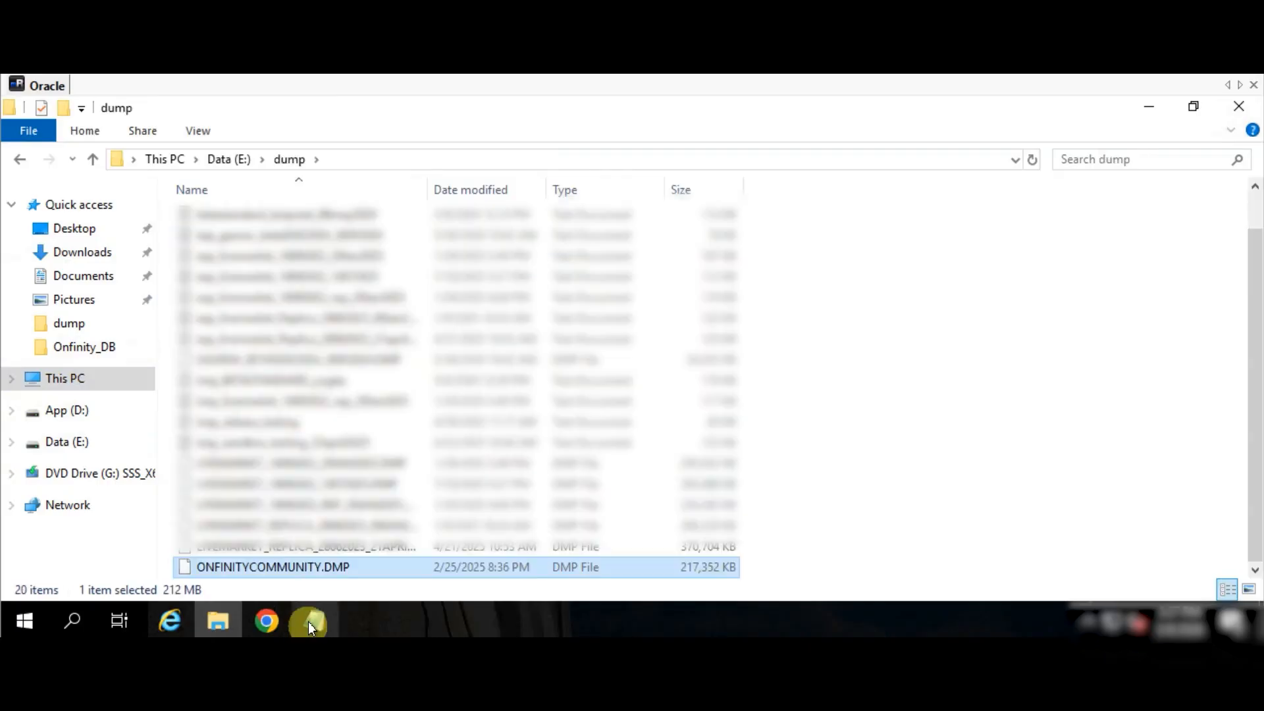
pyautogui.click(308, 622)
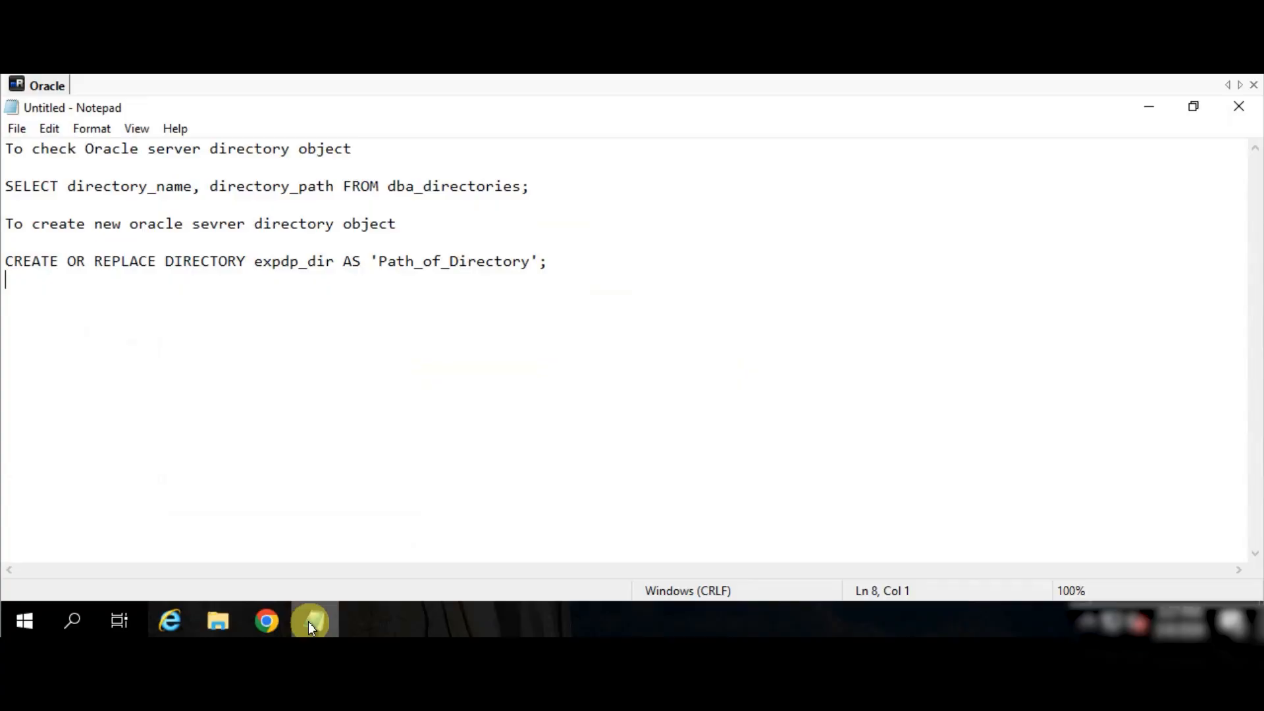
# - Look over the SELECT directory-object query in the Notepad notes
pyautogui.doubleClick(11, 187)
pyautogui.click(94, 186)
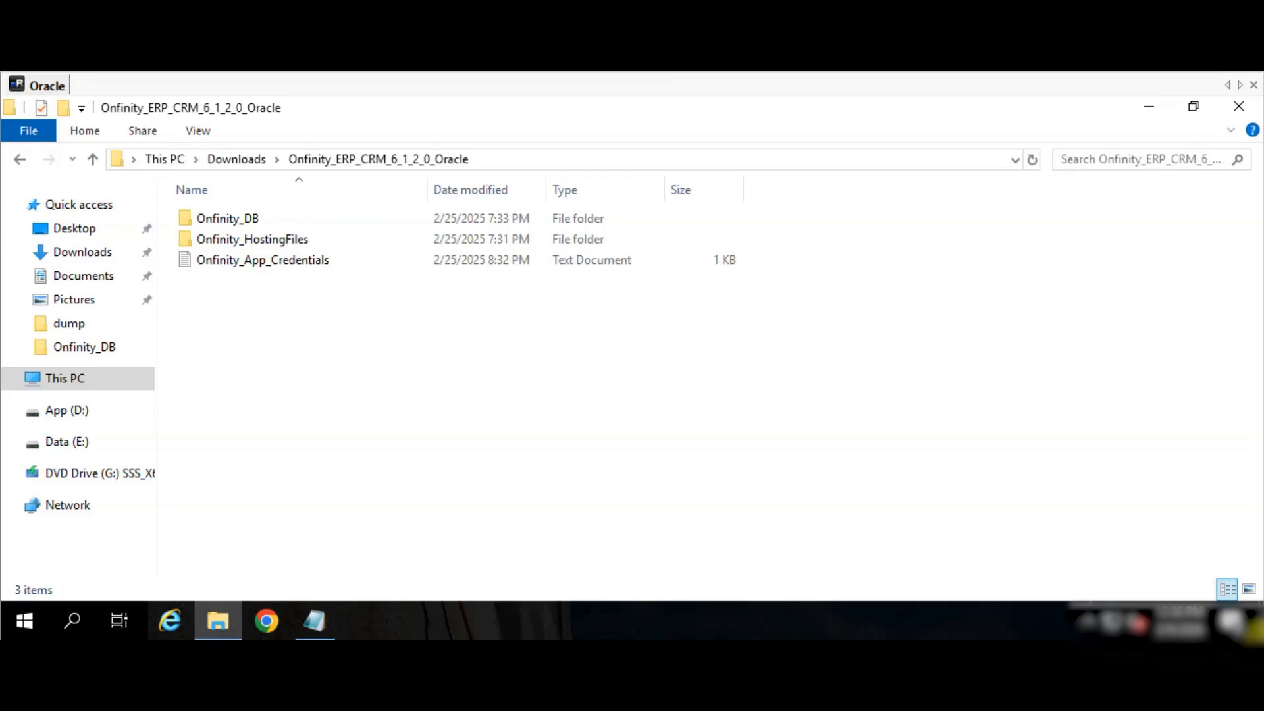
# - Launch Command Prompt with 'cmd', maximize it, and run 'sqlplus / as sysdba'
pyautogui.click(19, 619)
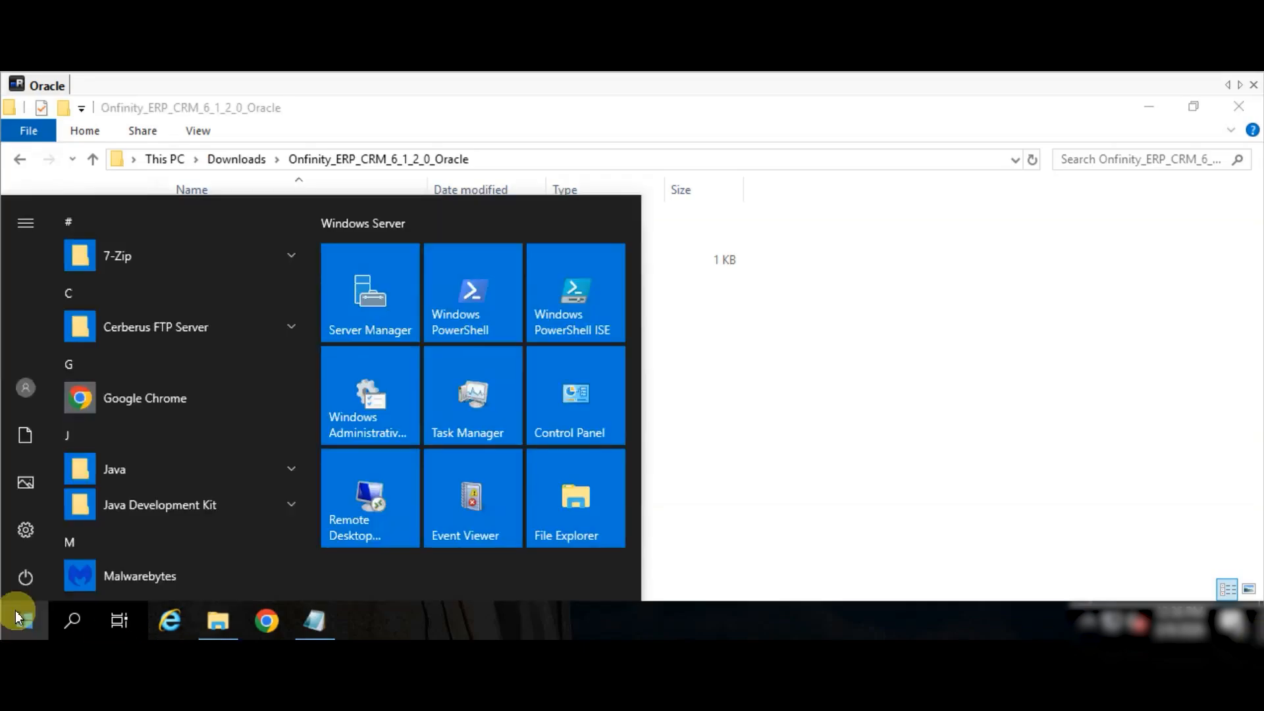
pyautogui.write('cmd')
pyautogui.press('Return')
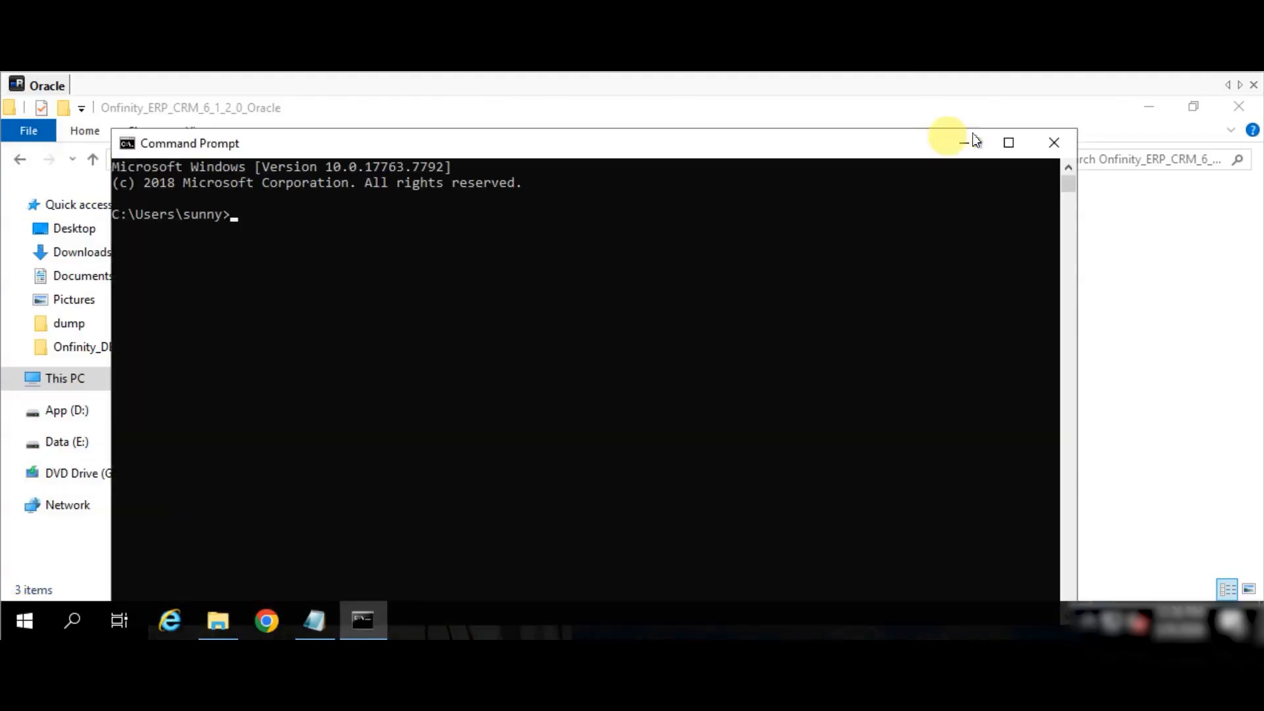
pyautogui.click(1005, 141)
pyautogui.click(314, 621)
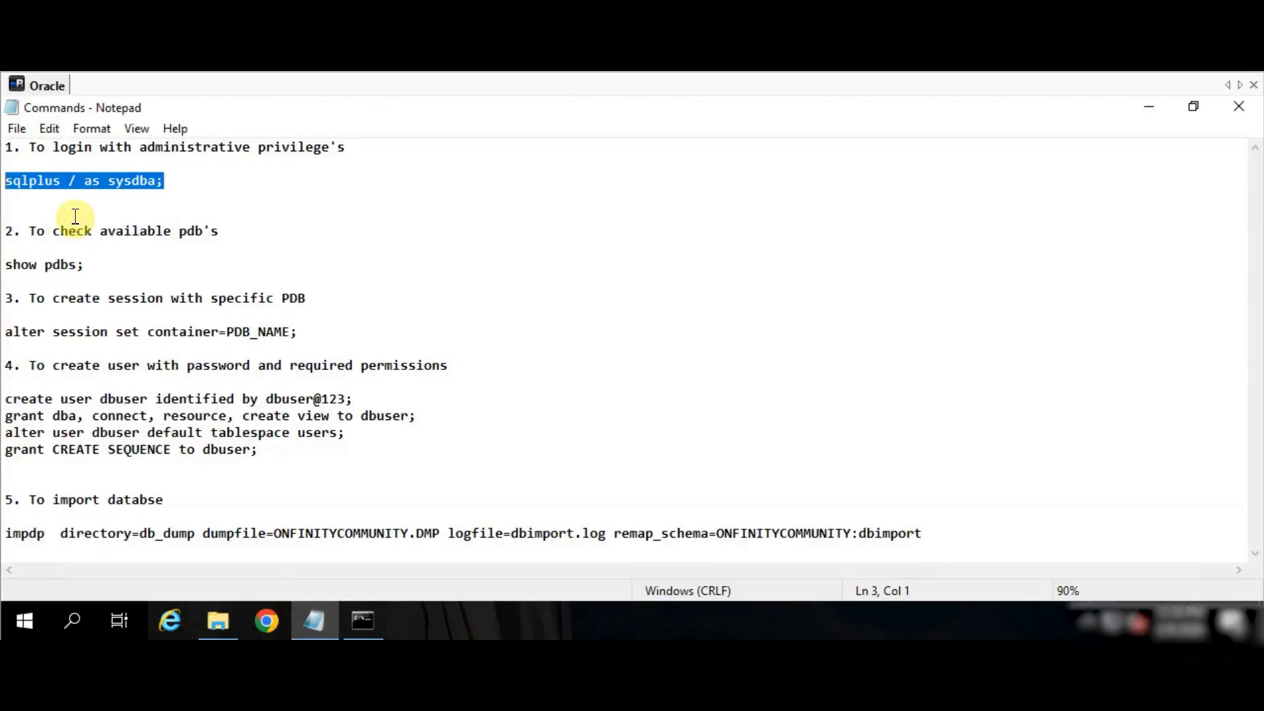
pyautogui.click(363, 620)
pyautogui.click(346, 388)
pyautogui.rightClick(346, 388)
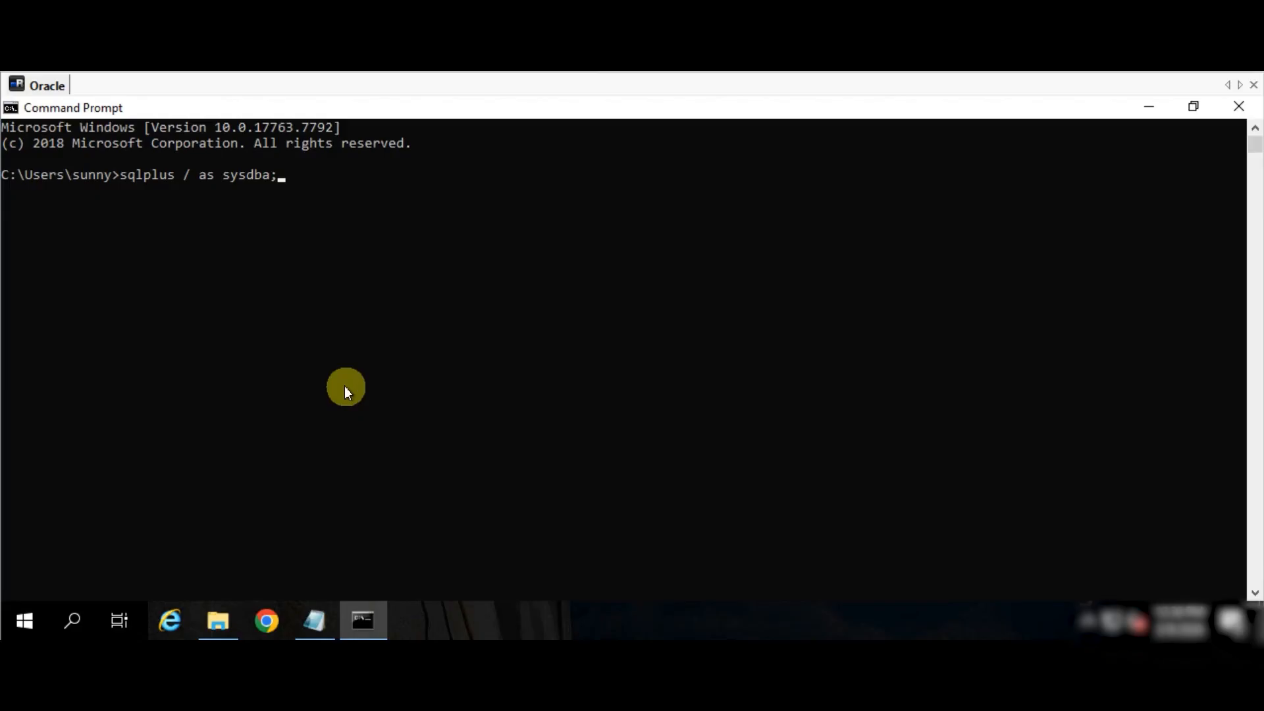
pyautogui.press('Return')
# - Run 'show pdbs;' in SQL*Plus to list the pluggable databases
pyautogui.click(315, 621)
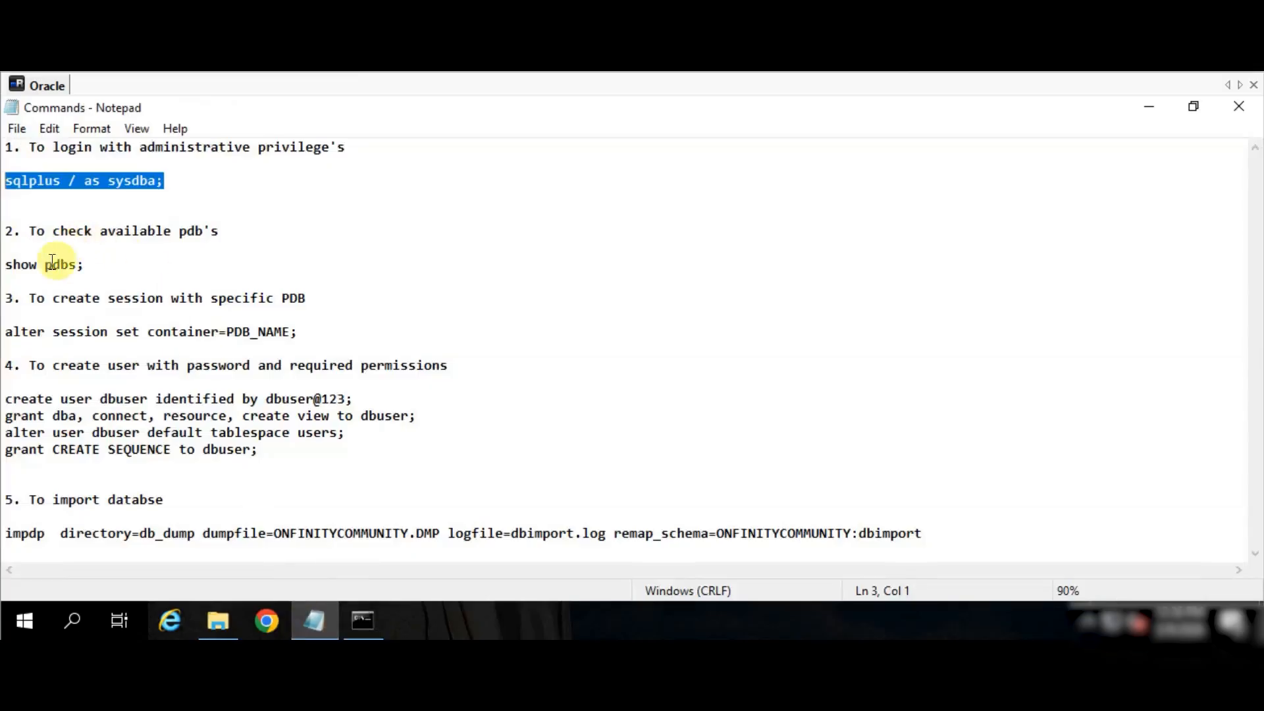
pyautogui.moveTo(5, 265); pyautogui.dragTo(85, 265)
pyautogui.hotkey('ctrl', 'c')
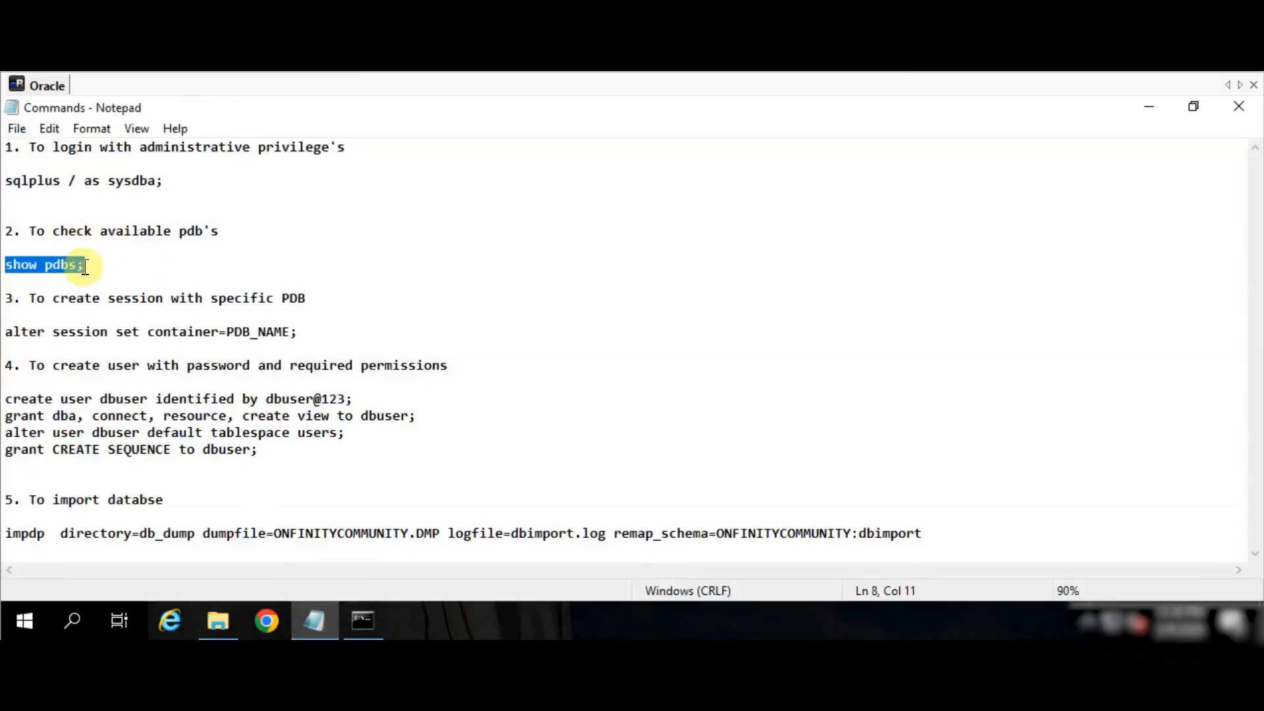
pyautogui.click(354, 623)
pyautogui.rightClick(290, 462)
pyautogui.press('Return')
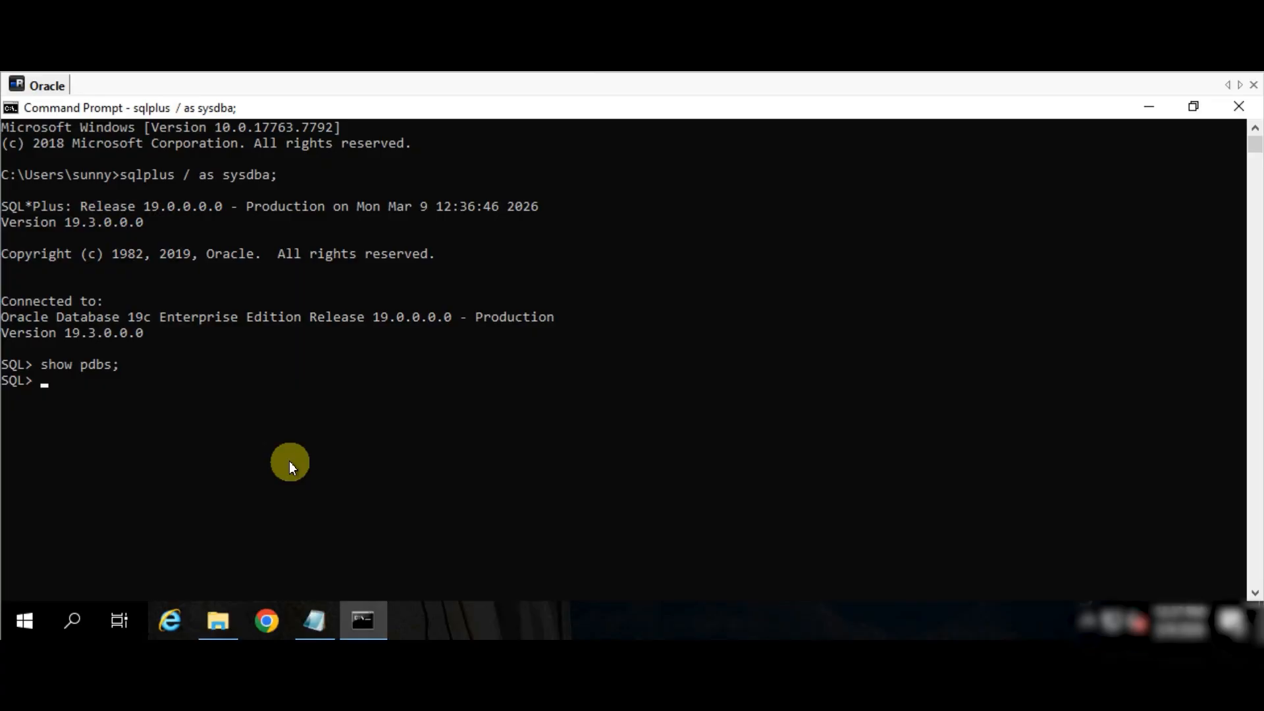
pyautogui.hotkey('alt', 'Tab')
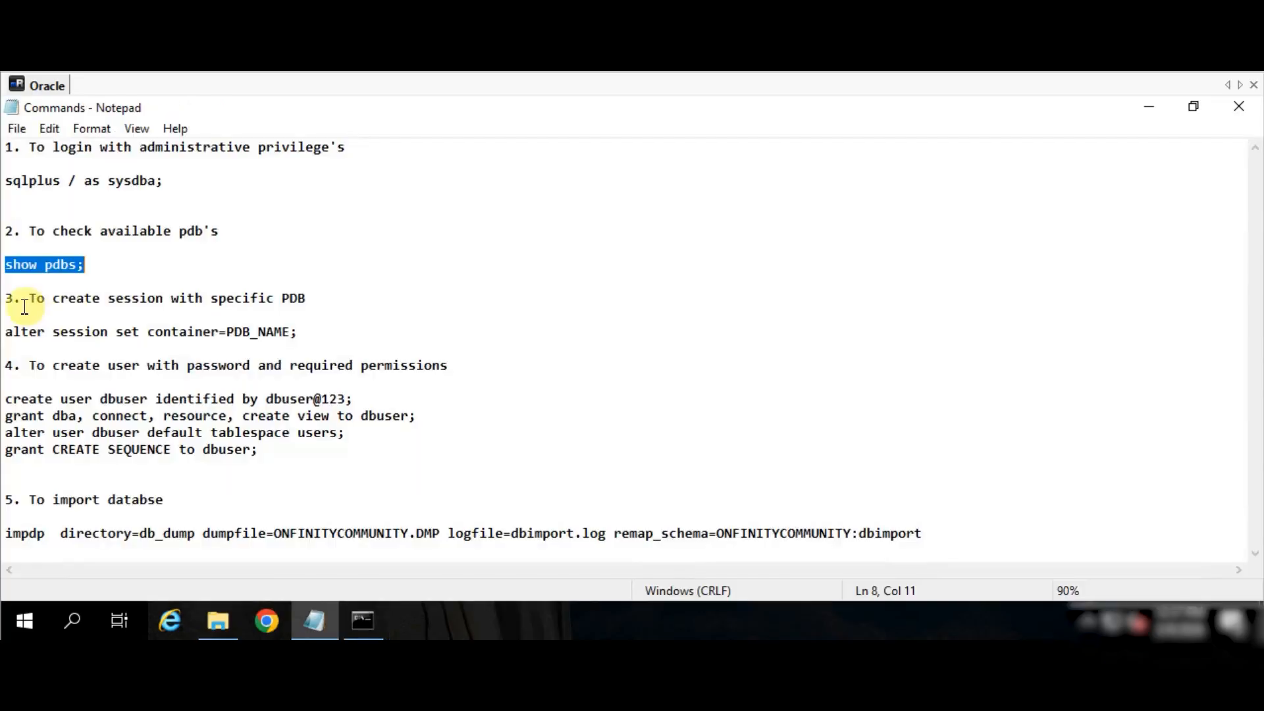
# - Create user dbuser with DBA, connect, resource, create view and CREATE SEQUENCE grants, then exit SQL*Plus
pyautogui.click(108, 331)
pyautogui.moveTo(298, 332); pyautogui.dragTo(6, 331)
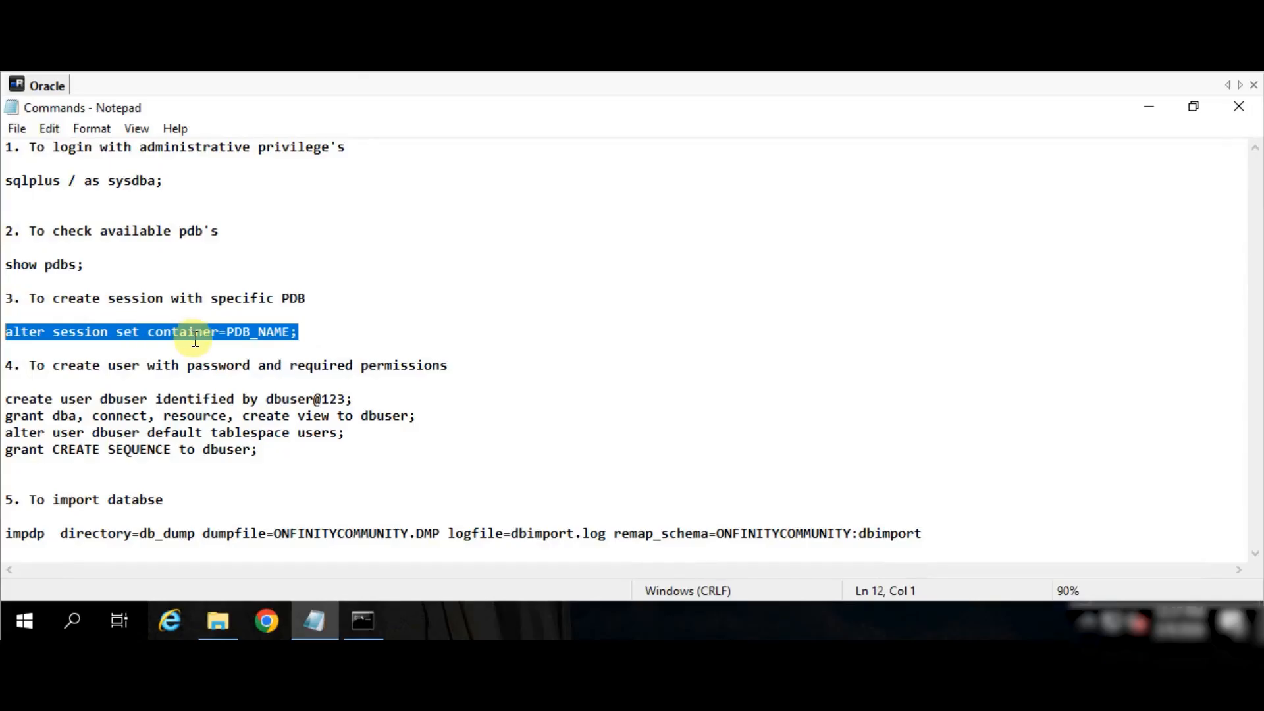
pyautogui.moveTo(8, 397); pyautogui.dragTo(260, 450)
pyautogui.hotkey('ctrl', 'c')
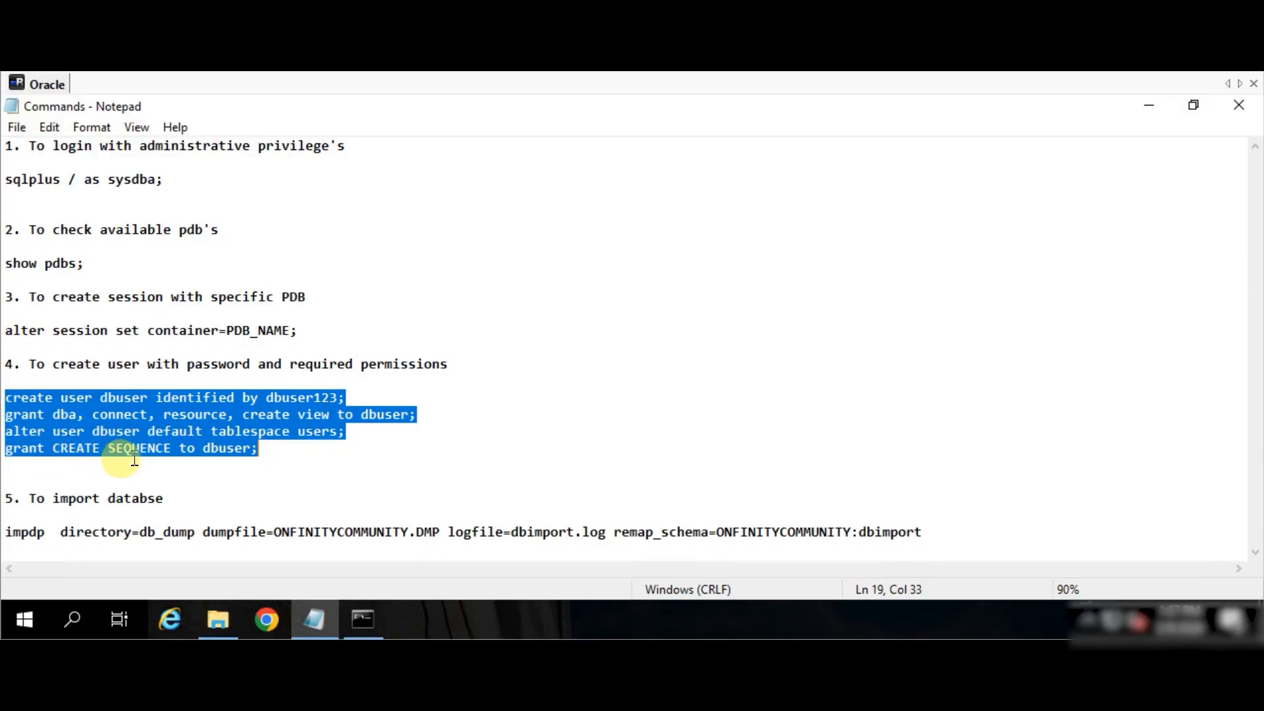
pyautogui.click(363, 619)
pyautogui.rightClick(343, 455)
pyautogui.press('Return')
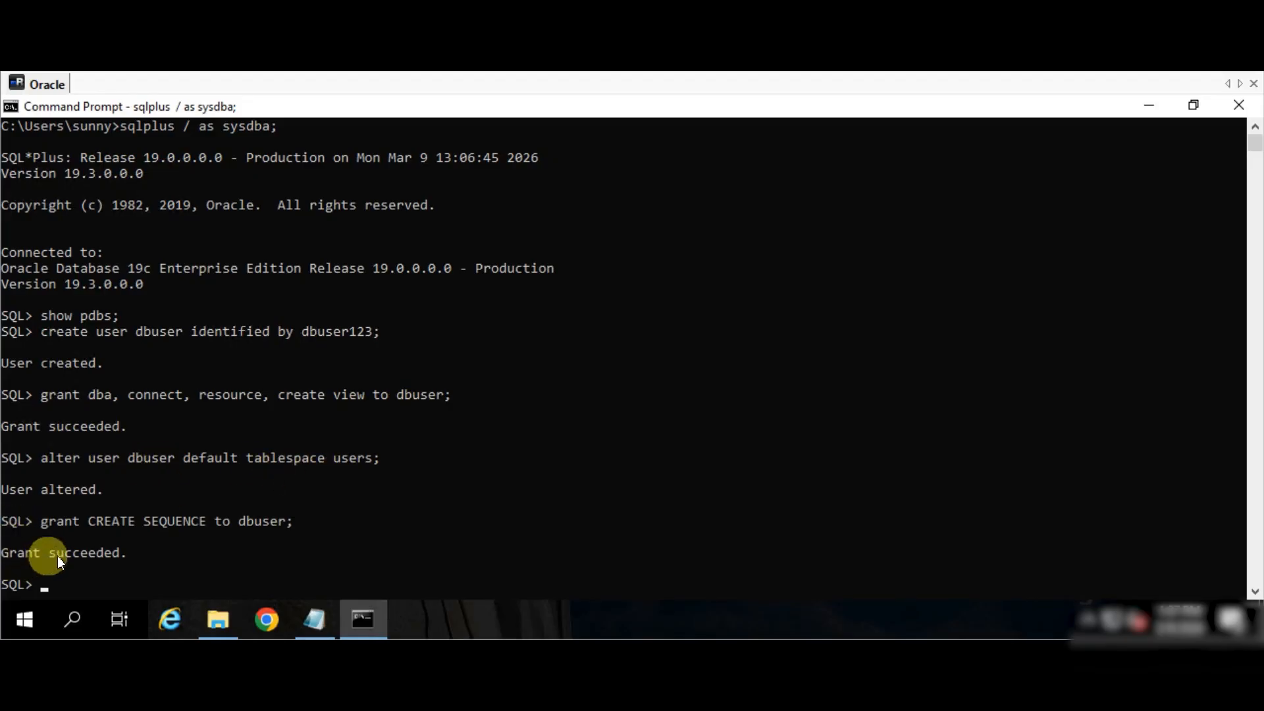
pyautogui.write('exit')
pyautogui.press('Return')
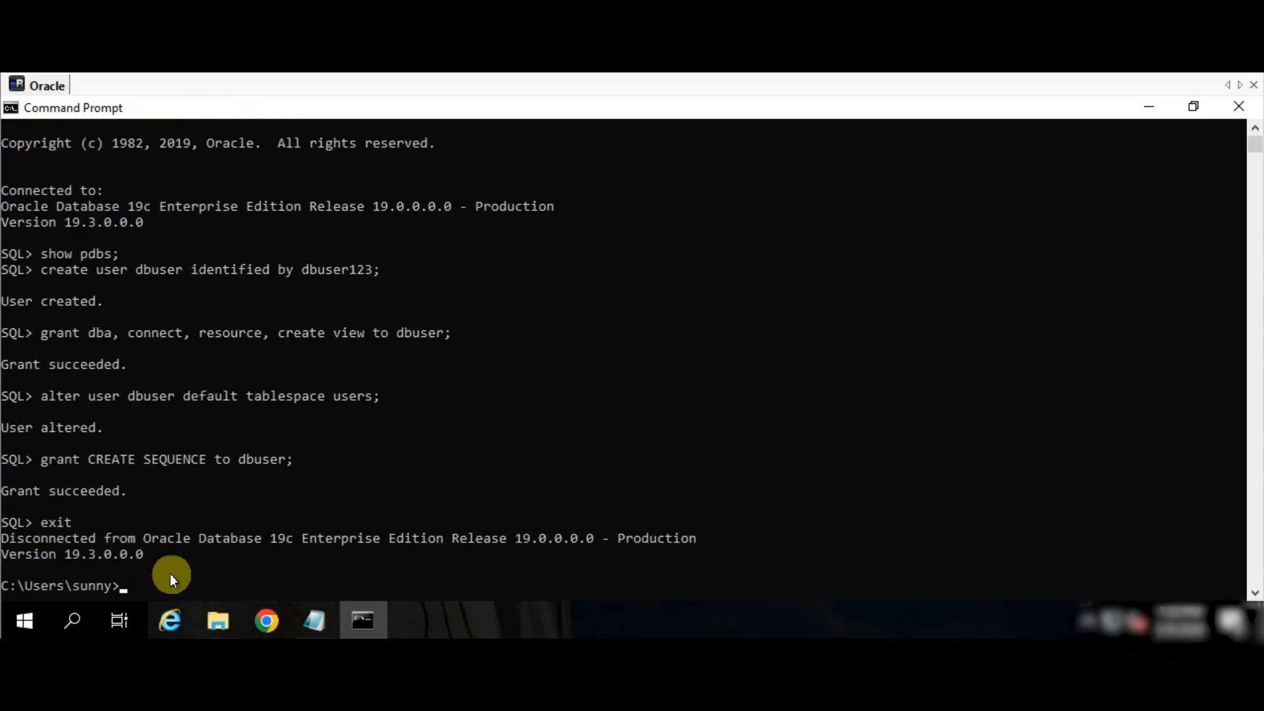
# - Paste the impdp import command for ONFINITYCOMMUNITY.DMP into Command Prompt
pyautogui.click(312, 620)
pyautogui.click(362, 620)
pyautogui.click(331, 487)
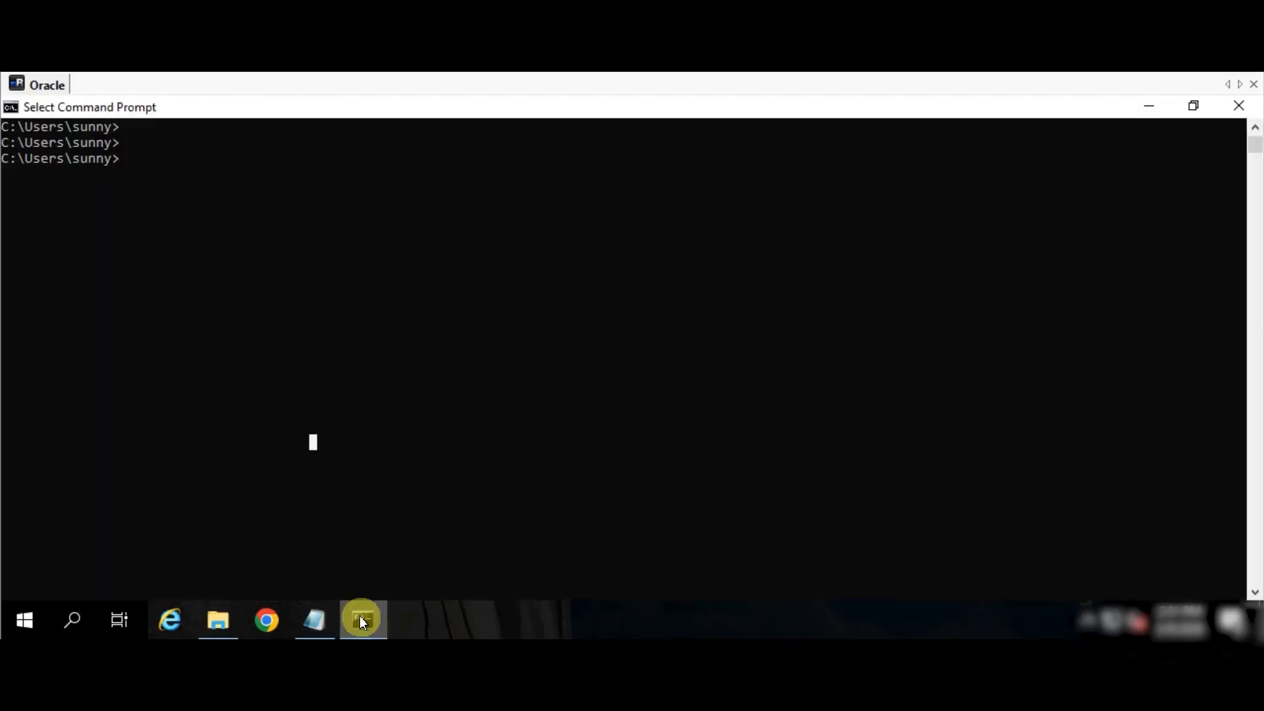
pyautogui.rightClick(330, 487)
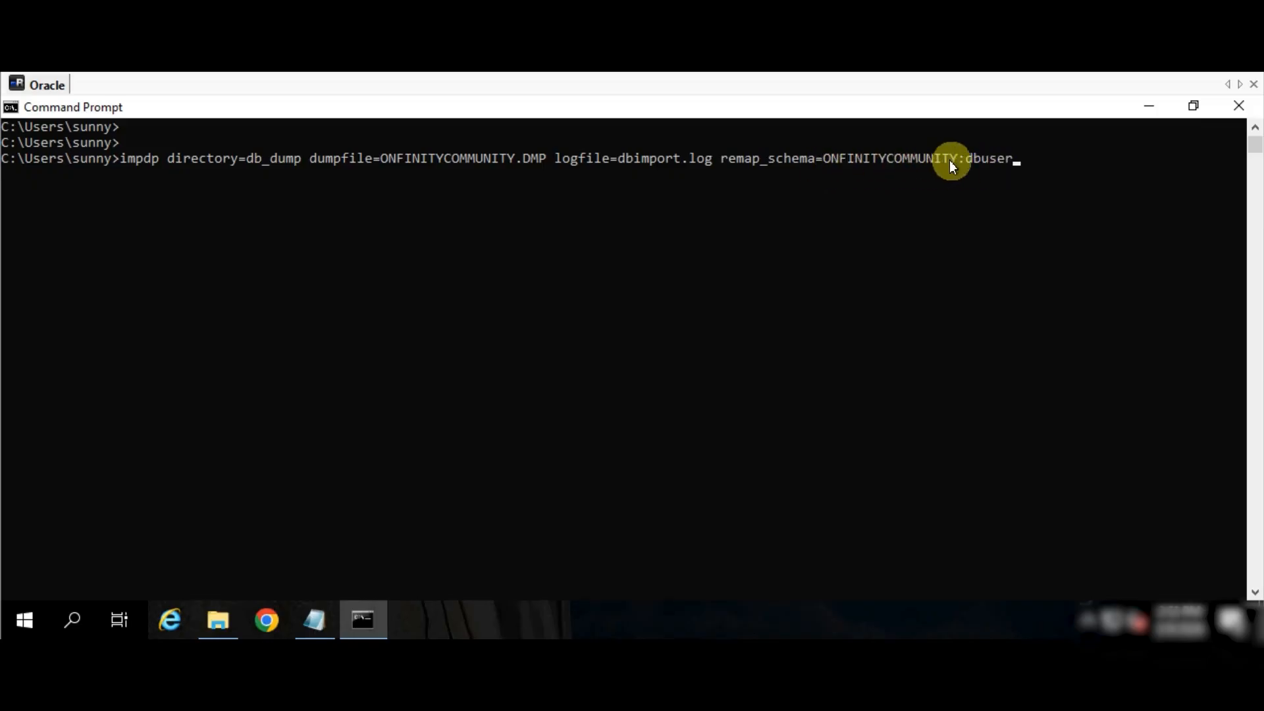
# - Check the ONFINITYCOMMUNITY schema name in the exp_onfinitycommunity log for the remap_schema to dbuser
pyautogui.click(223, 626)
pyautogui.doubleClick(251, 219)
pyautogui.scroll(-3, 277, 273)
pyautogui.scroll(-15, 276, 273)
pyautogui.moveTo(195, 358); pyautogui.dragTo(340, 357)
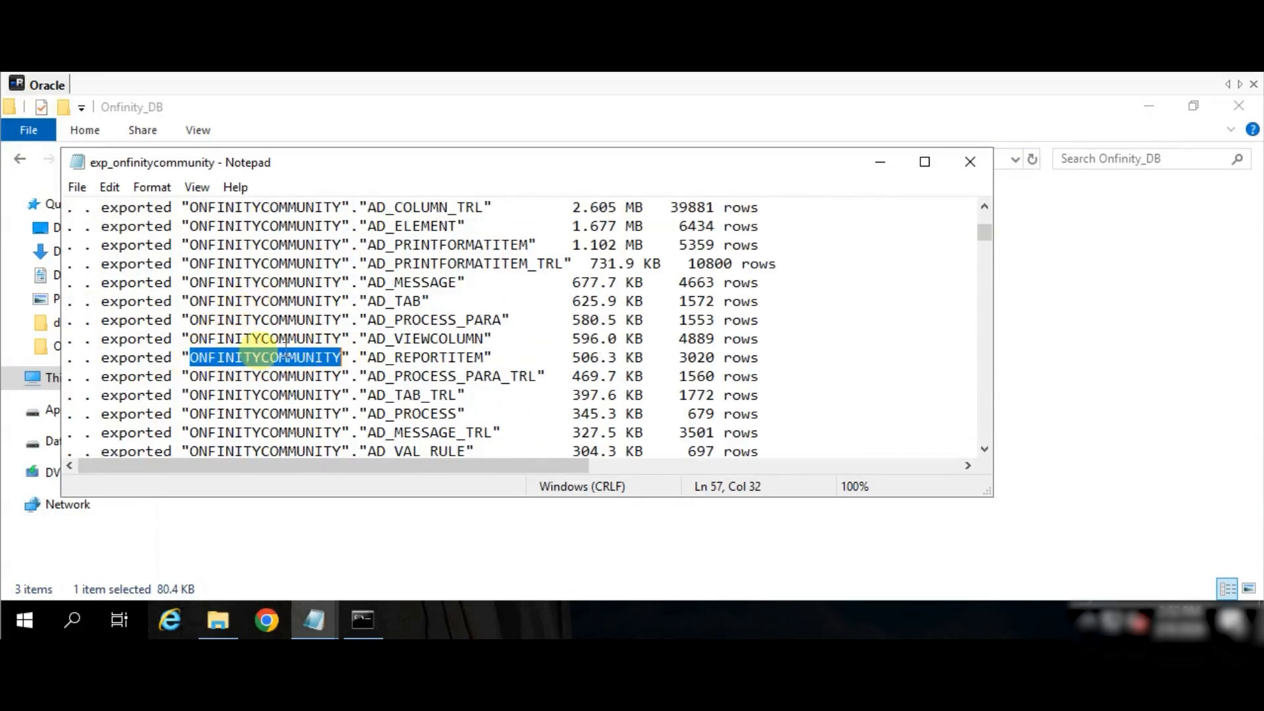
pyautogui.click(881, 162)
pyautogui.click(362, 620)
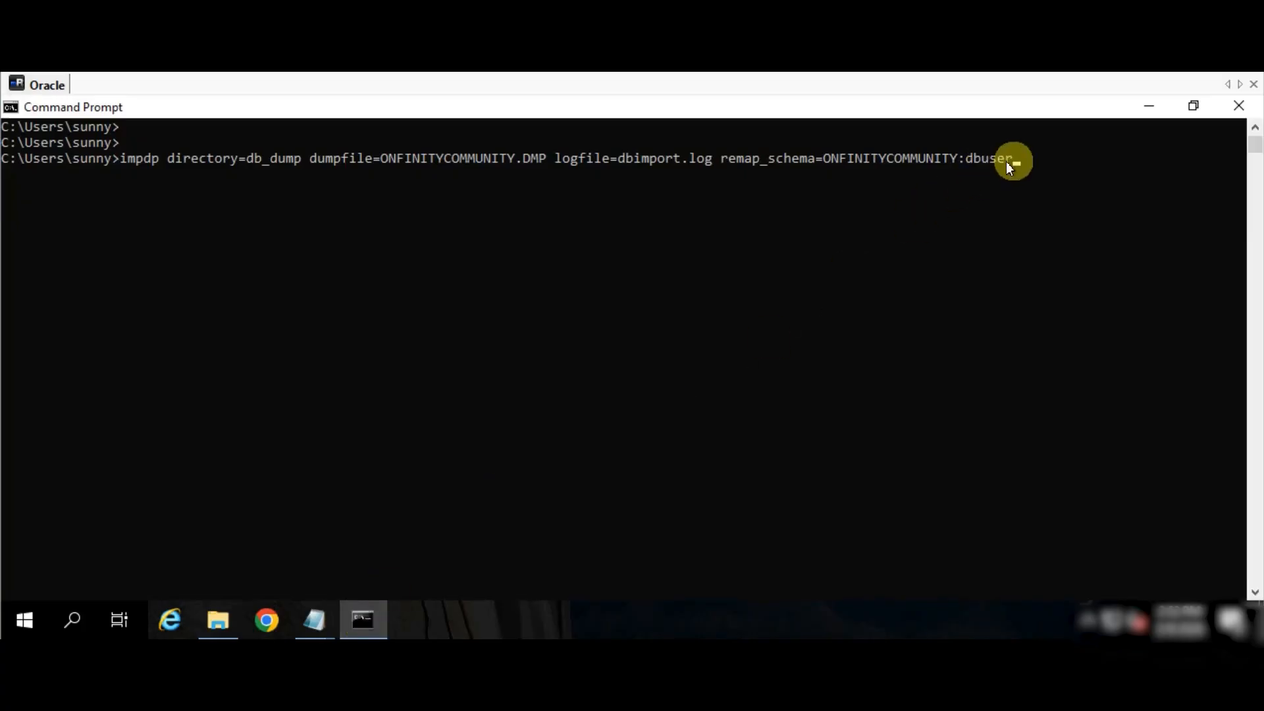
pyautogui.click(817, 390)
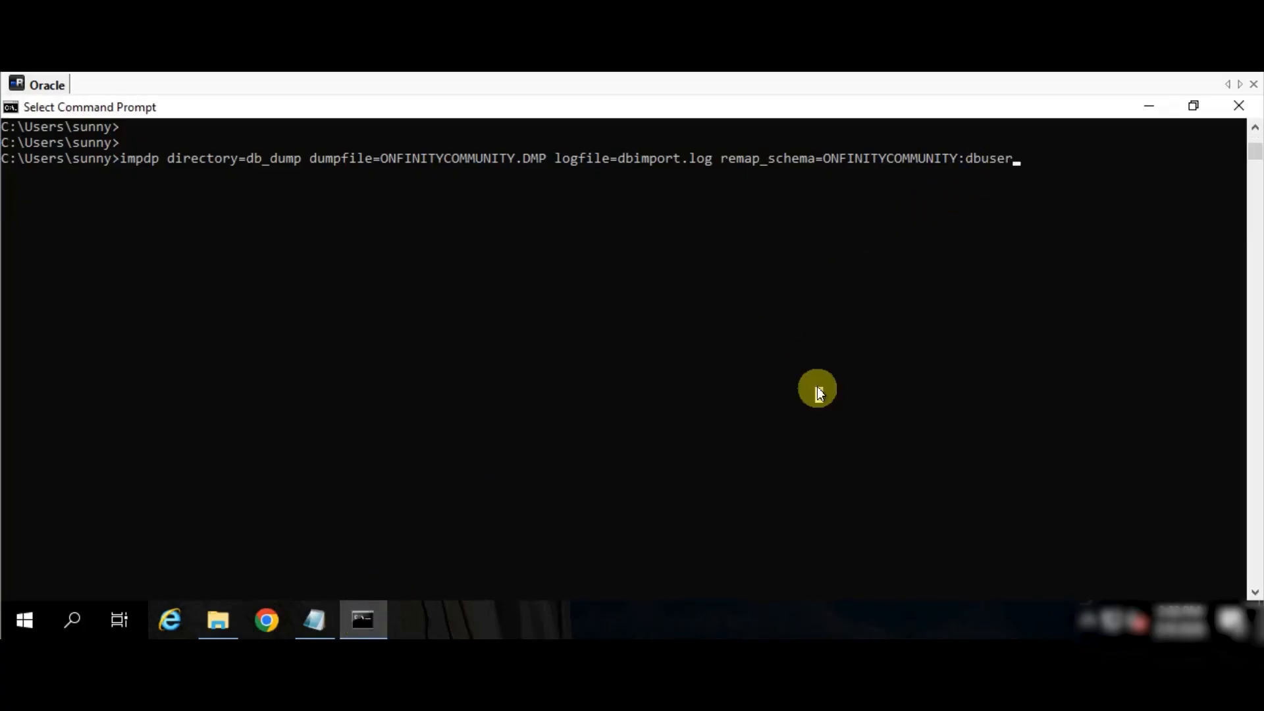
# - Run the impdp import with the database user's credentials until it finishes with 54 errors
pyautogui.press('Return')
pyautogui.press('Return')
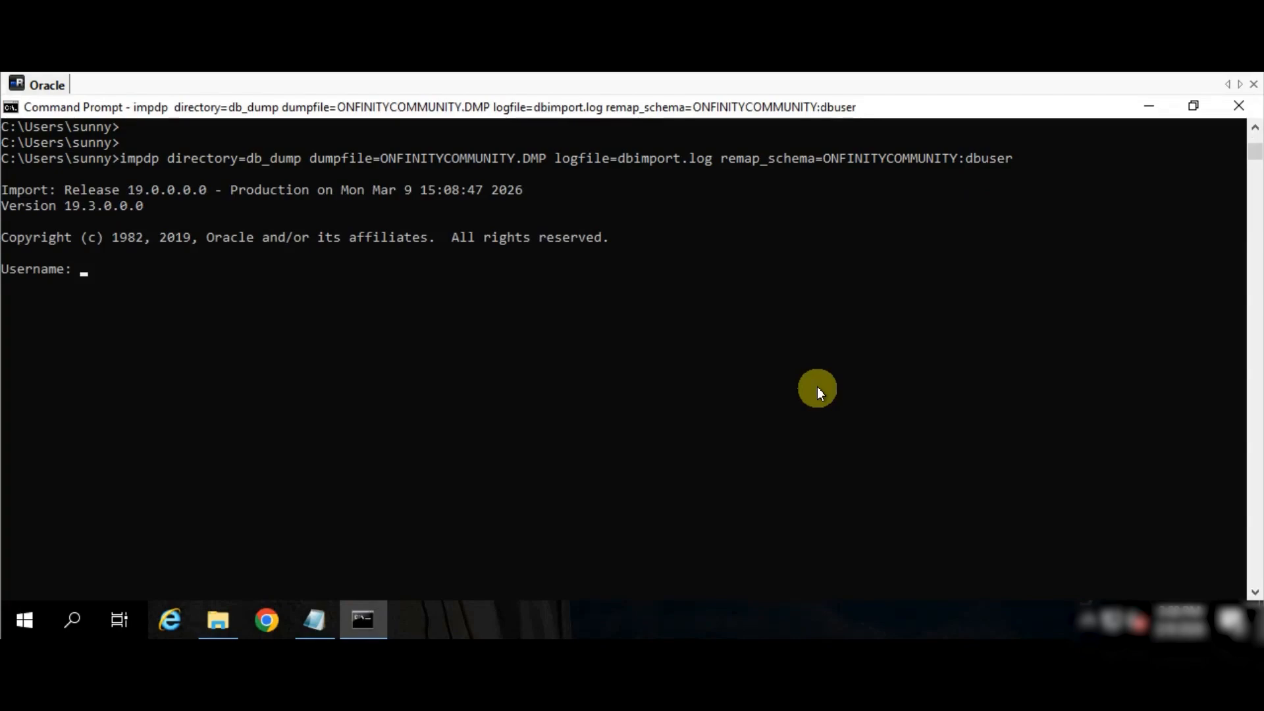
pyautogui.write('dbuser')
pyautogui.press('Return')
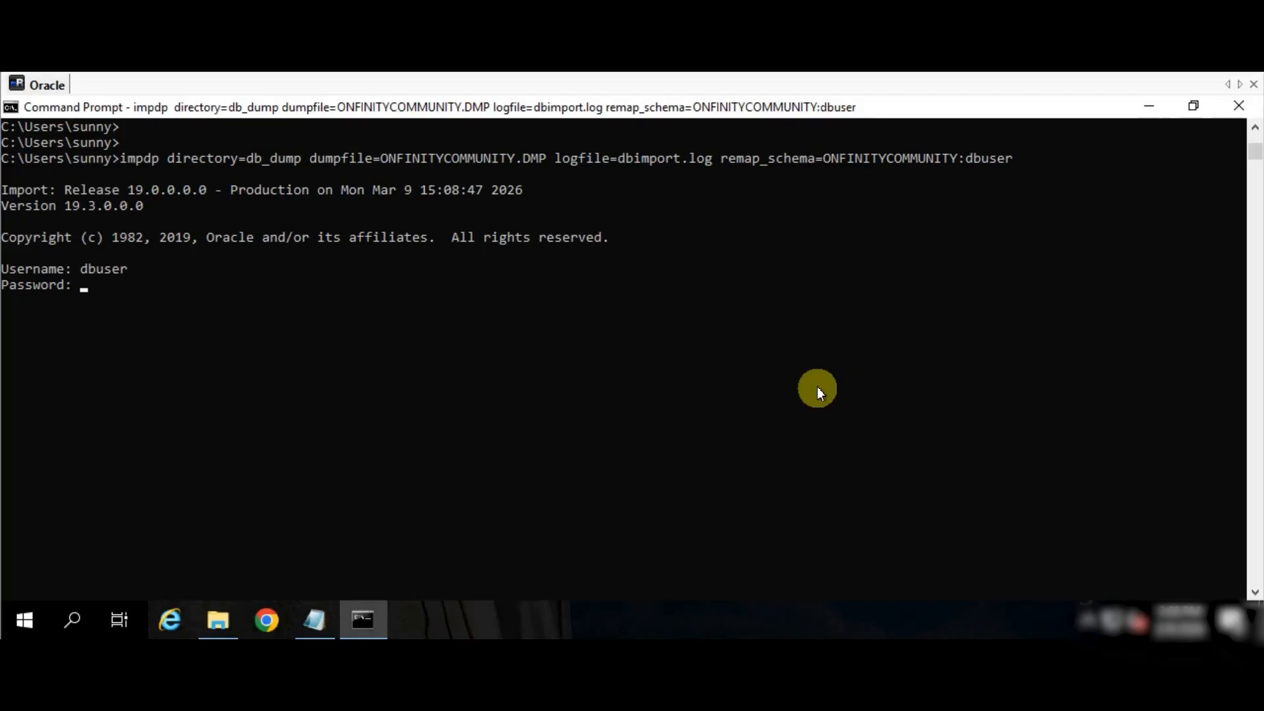
pyautogui.press('Return')
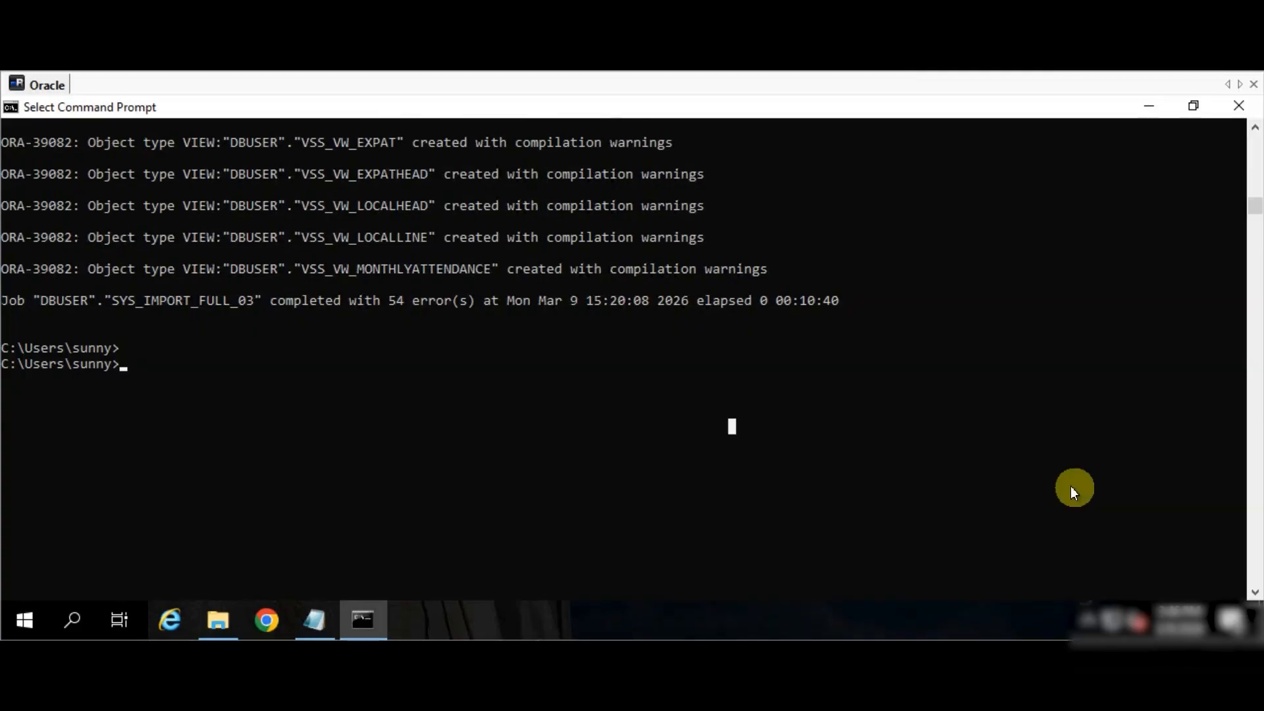
# - Switch to the D:\inetpub\wwwroot\Onfinity folder, then launch IIS Manager via an 'iis' search
pyautogui.click(321, 619)
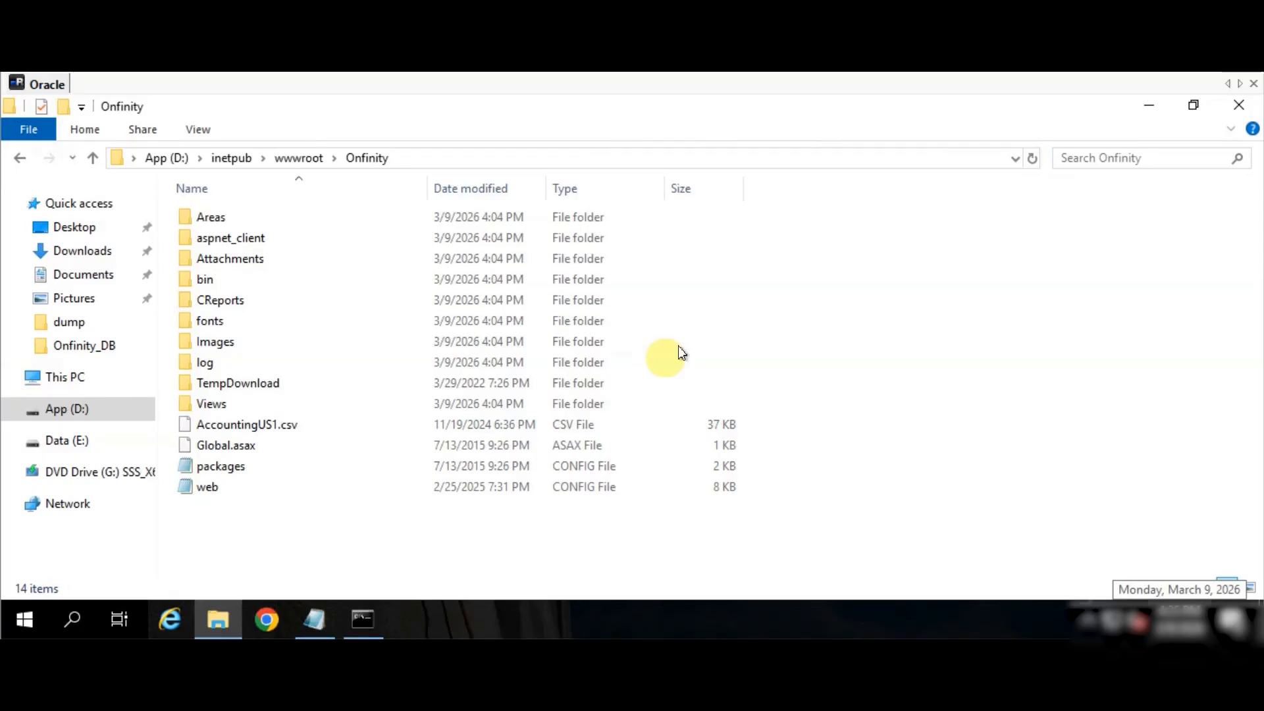
pyautogui.click(34, 619)
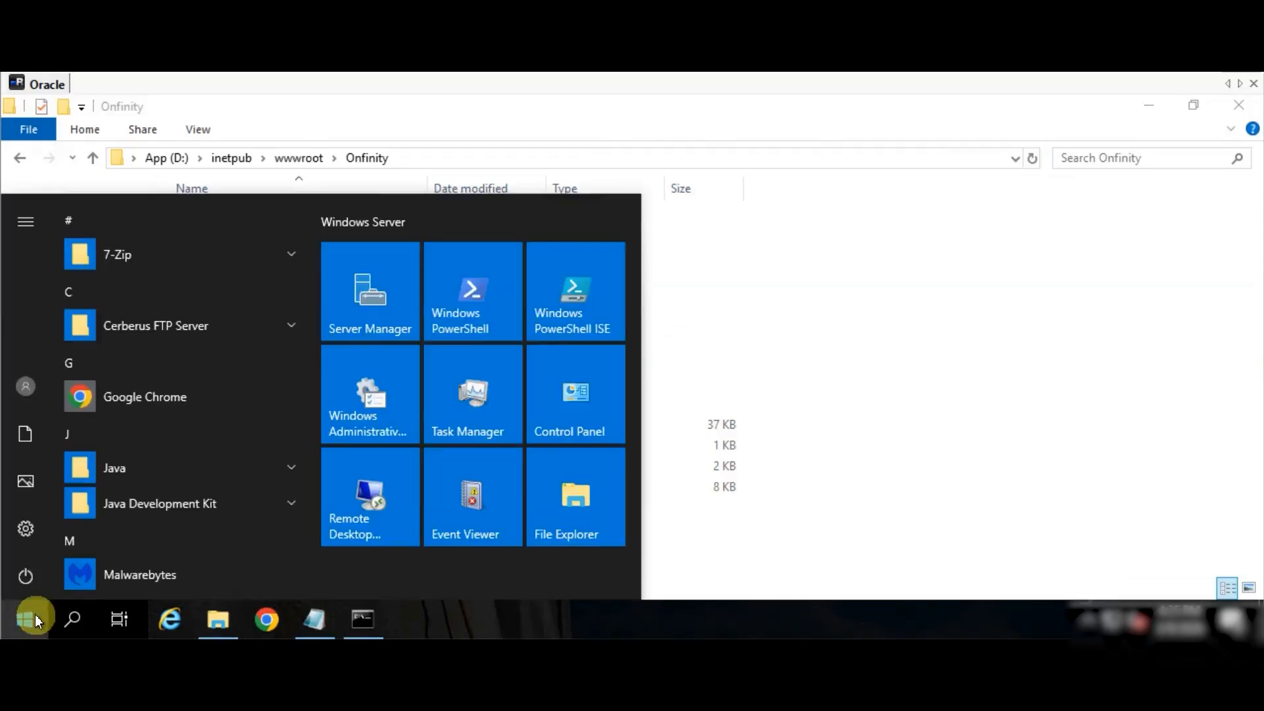
pyautogui.write('iis')
pyautogui.press('Return')
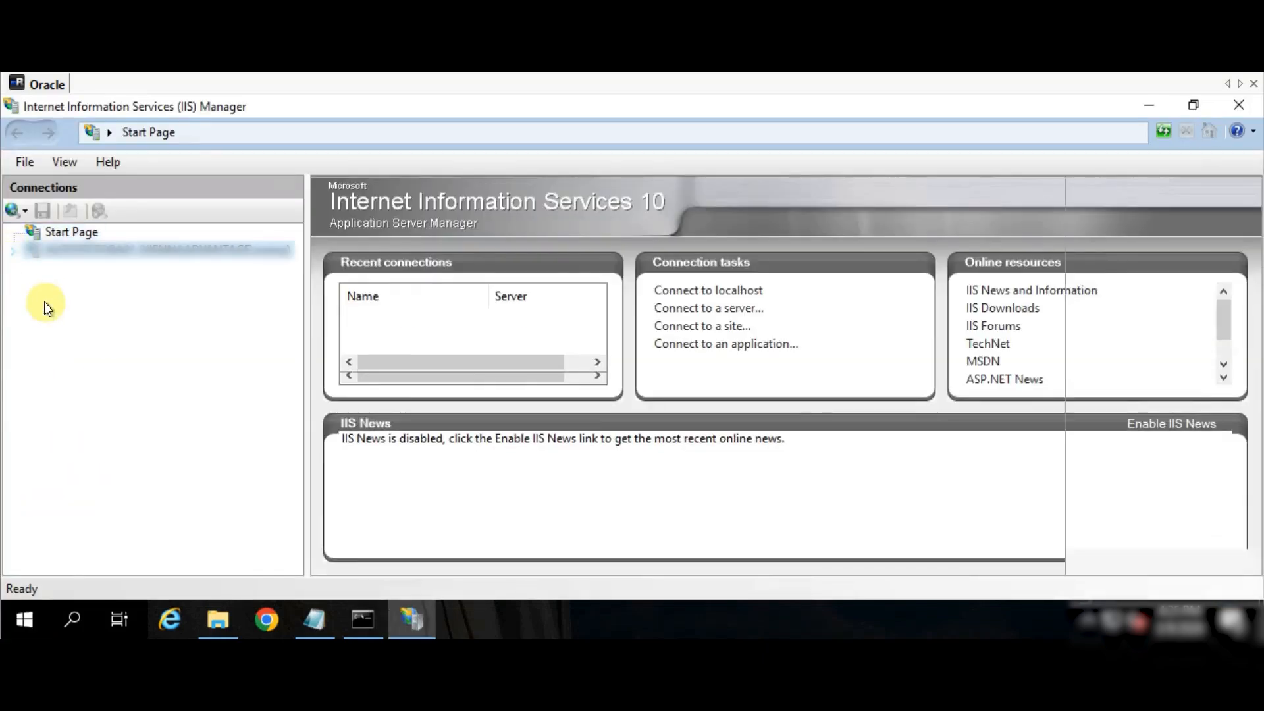
# - Add website 'onfinity' with physical path D:\inetpub\wwwroot\Onfinity on http port 8047
pyautogui.rightClick(58, 286)
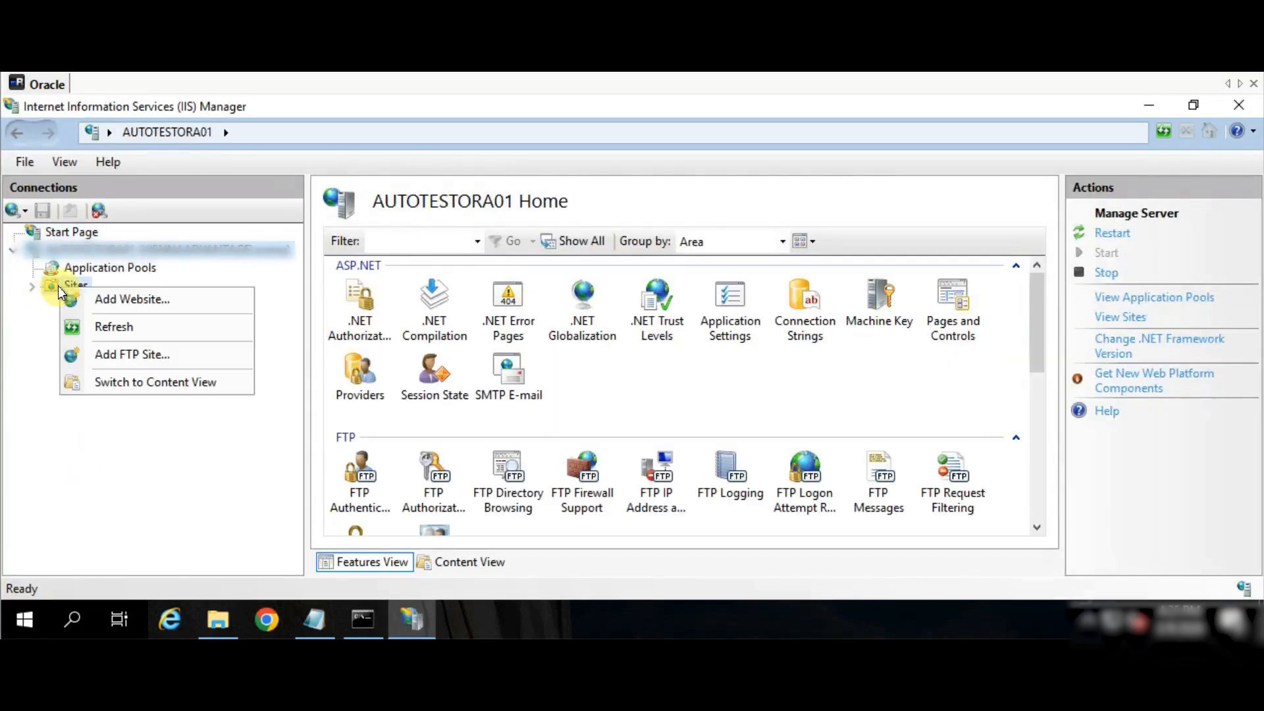
pyautogui.click(88, 300)
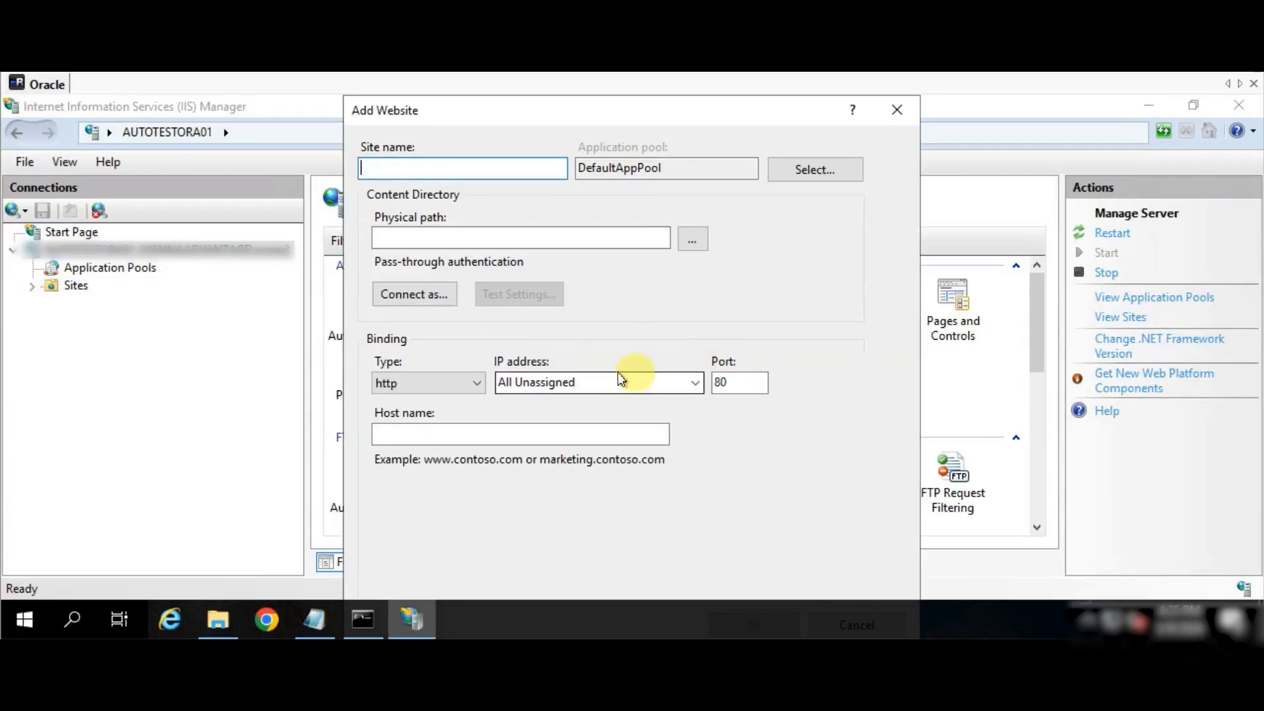
pyautogui.write('onfinity')
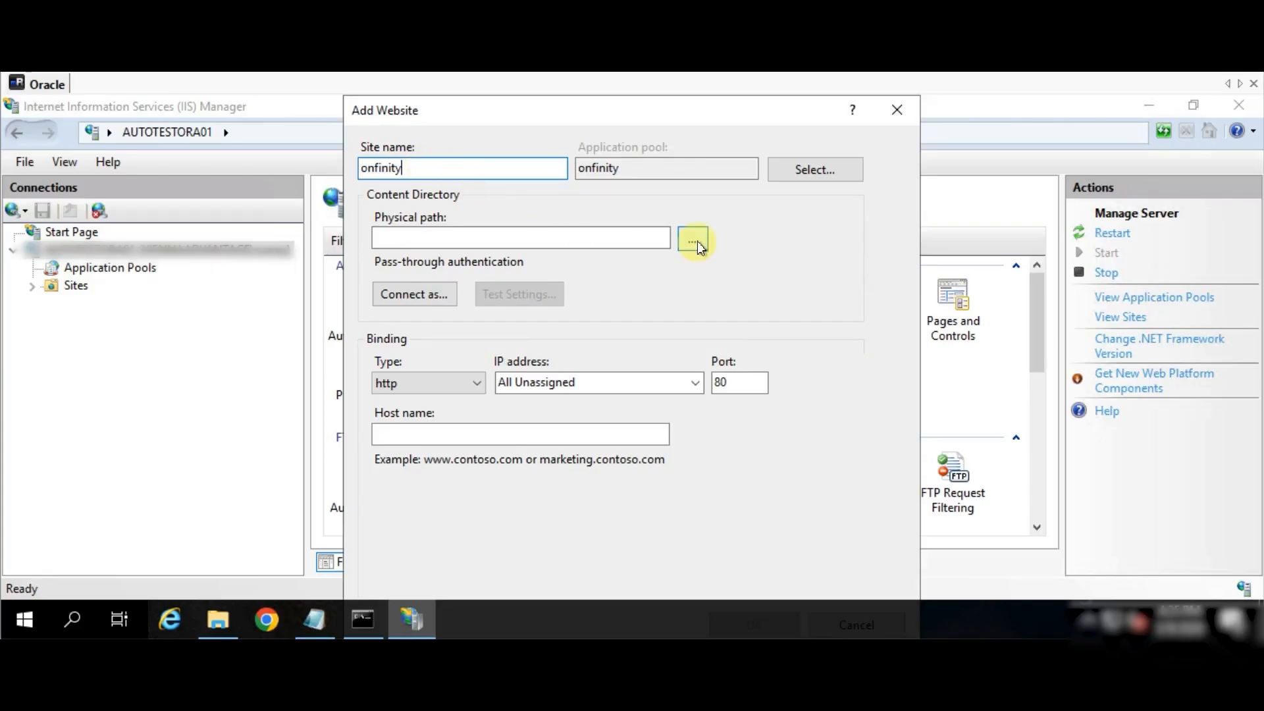
pyautogui.click(692, 240)
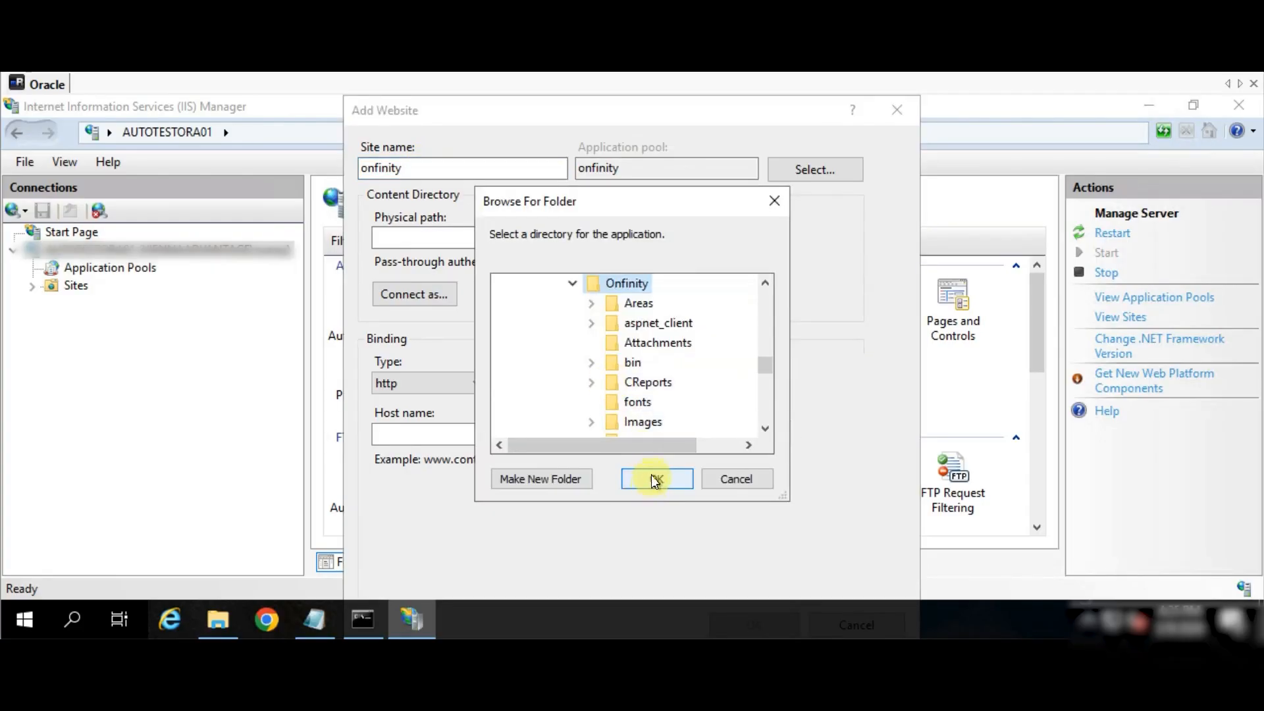
pyautogui.click(650, 481)
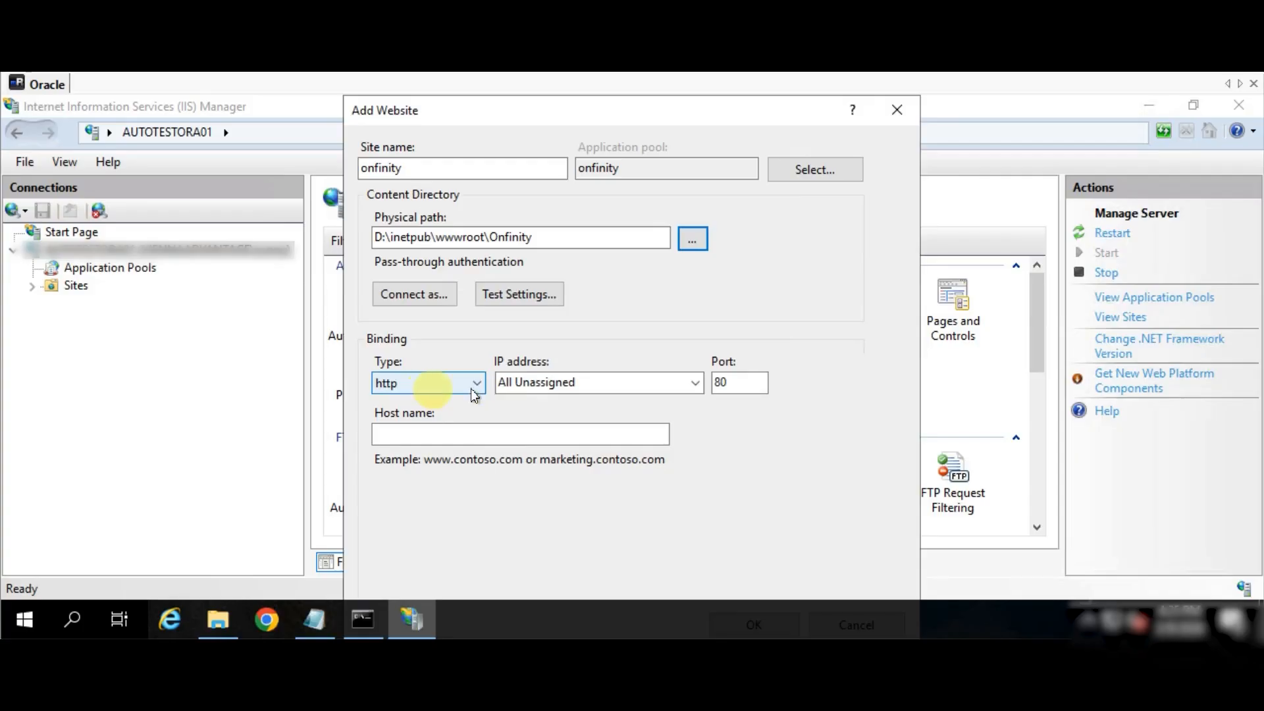
pyautogui.click(729, 382)
pyautogui.write('47')
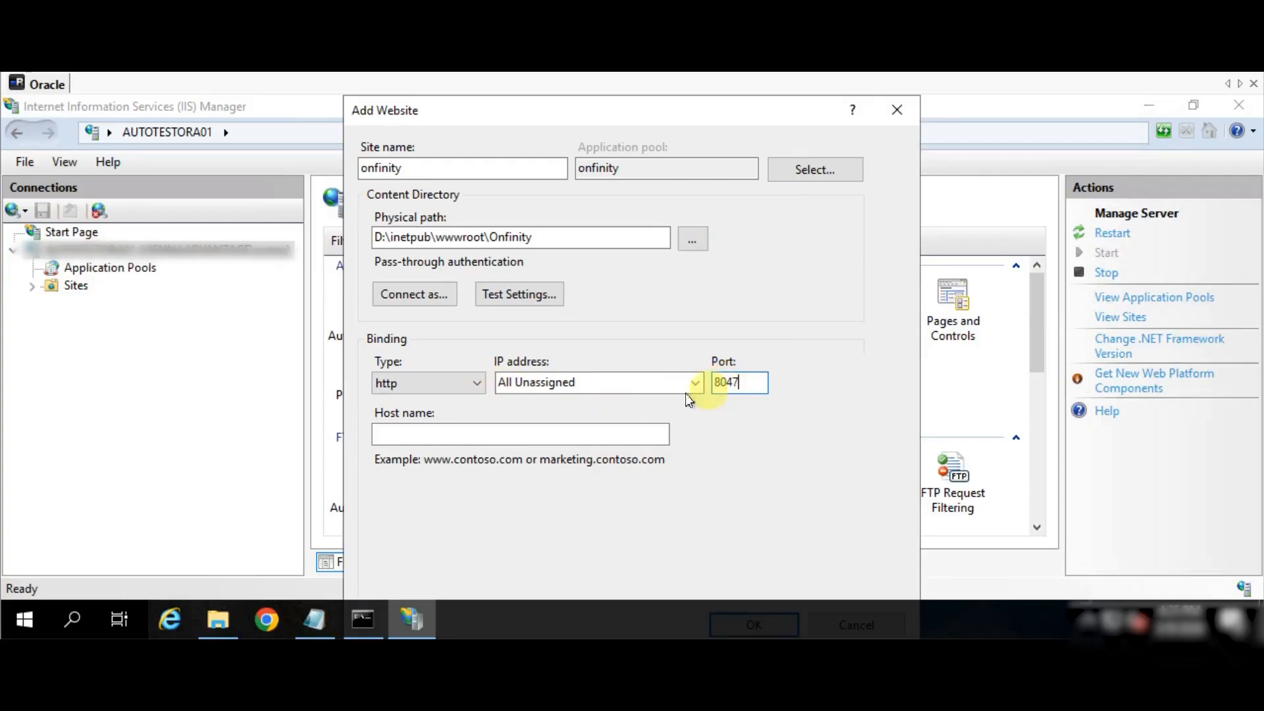
pyautogui.press('Return')
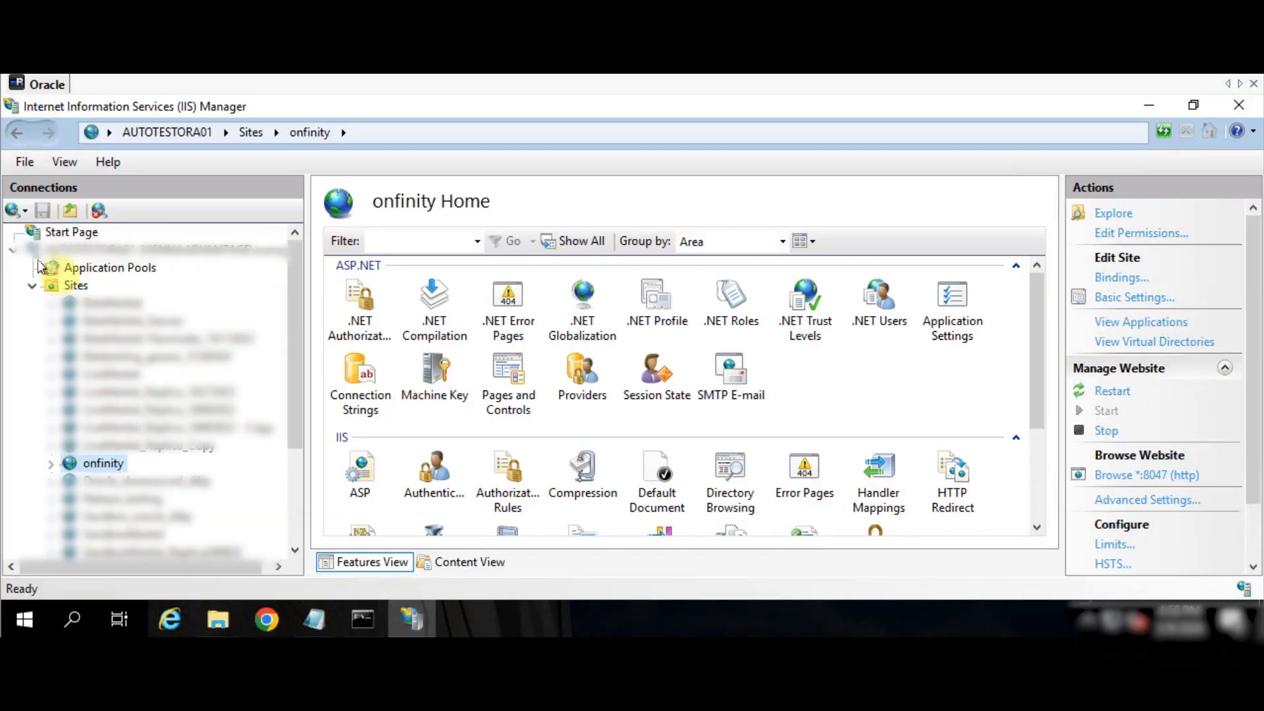
# - In the Onfinity application pool's Advanced Settings, set .NET CLR Version to v4.0
pyautogui.click(81, 267)
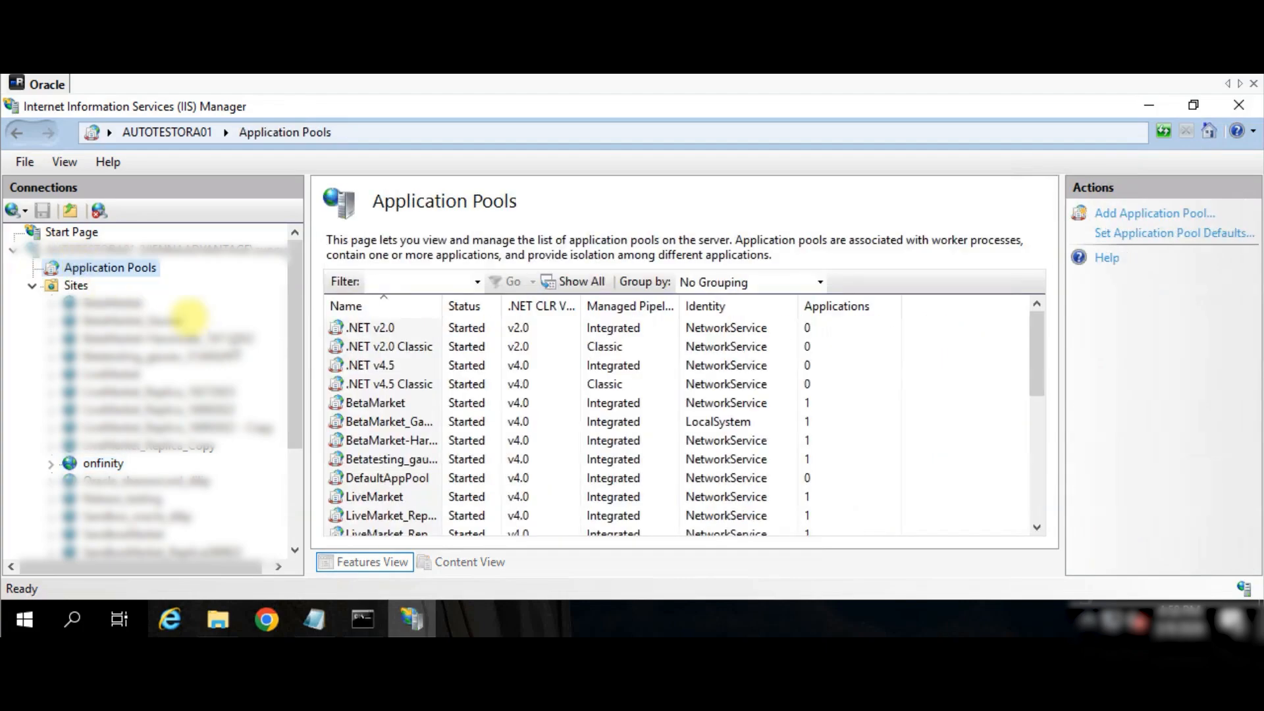
pyautogui.click(396, 404)
pyautogui.scroll(-2, 397, 404)
pyautogui.click(376, 478)
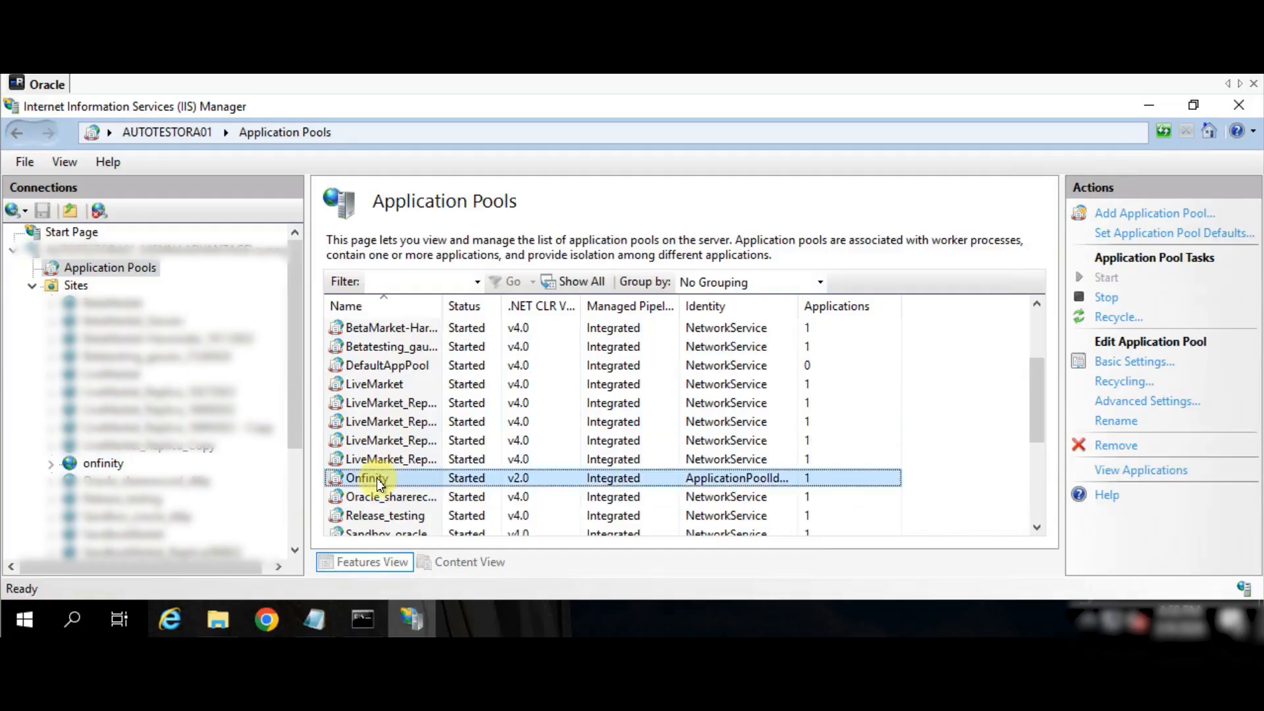
pyautogui.click(1132, 403)
pyautogui.click(553, 170)
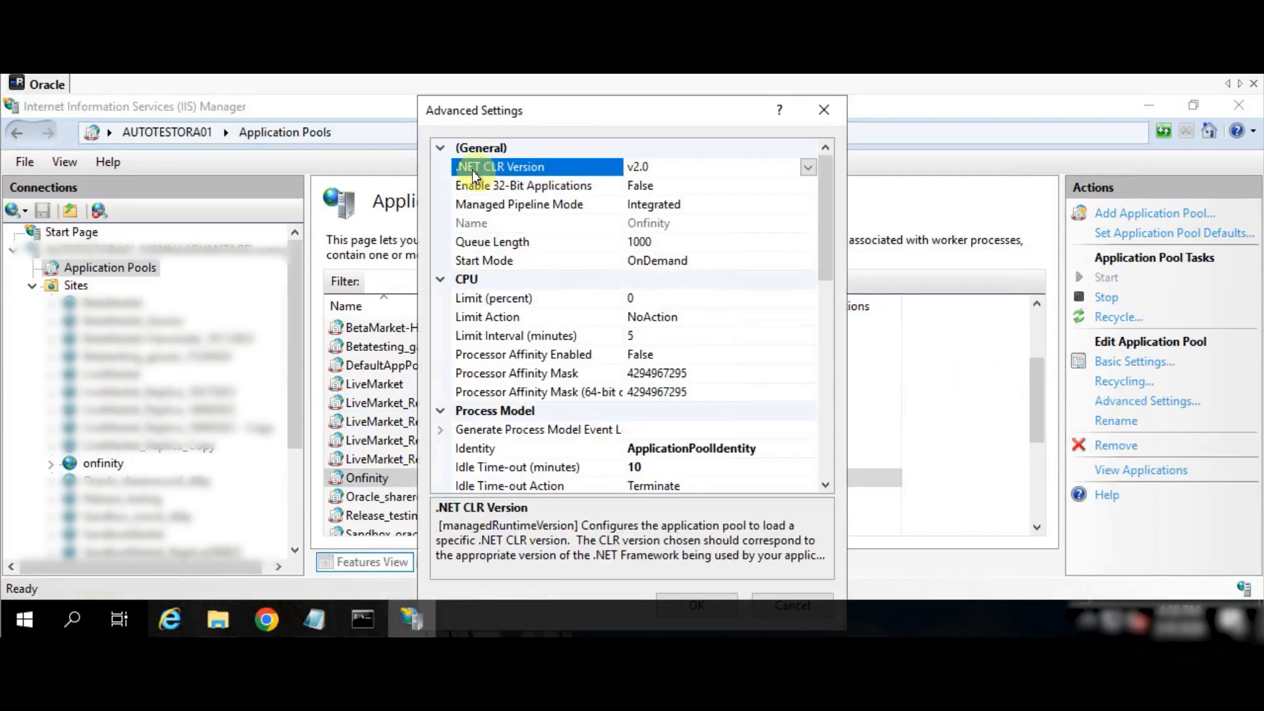
pyautogui.click(809, 168)
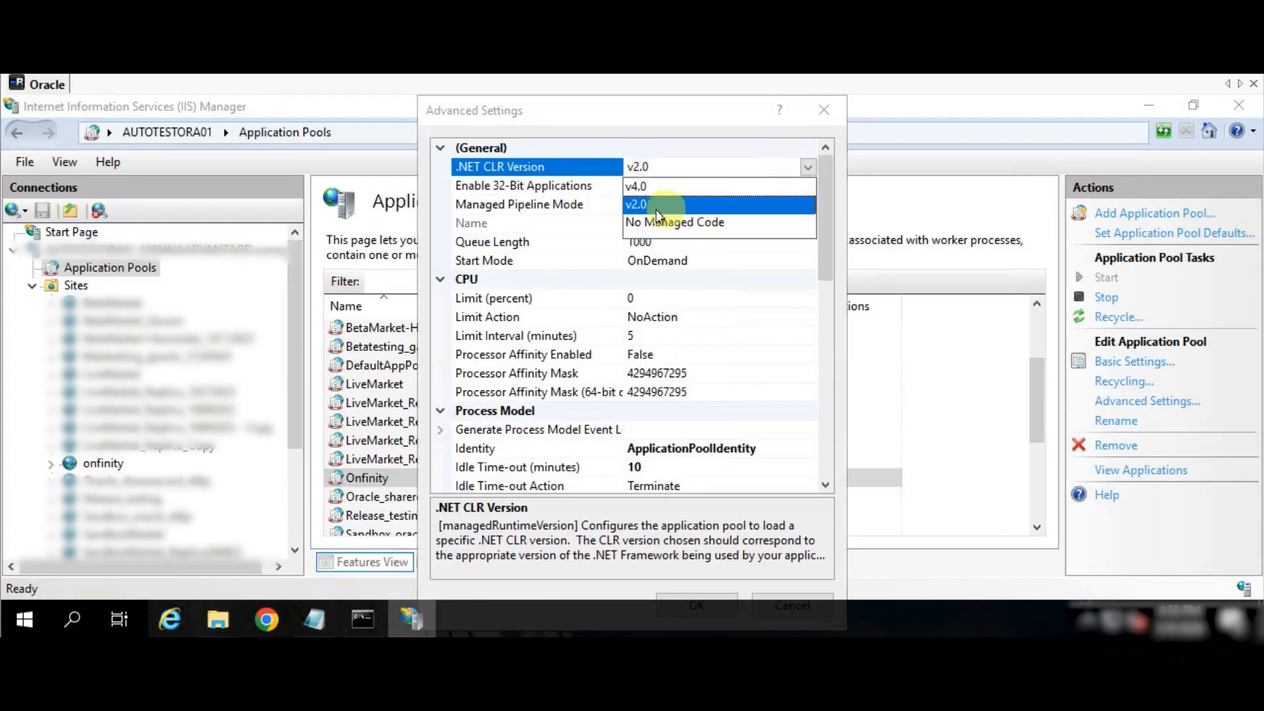
pyautogui.click(637, 190)
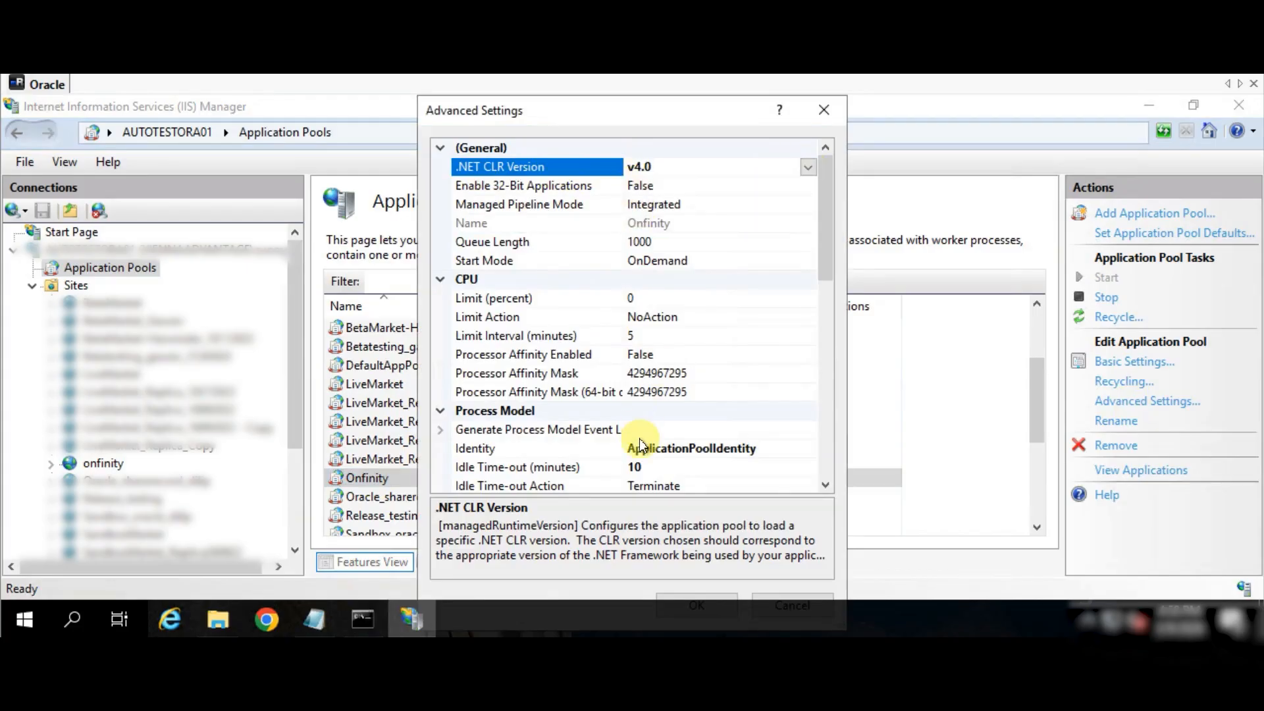
# - Set the pool identity to NetworkService and Idle Time-out to 20 minutes, then save
pyautogui.click(784, 446)
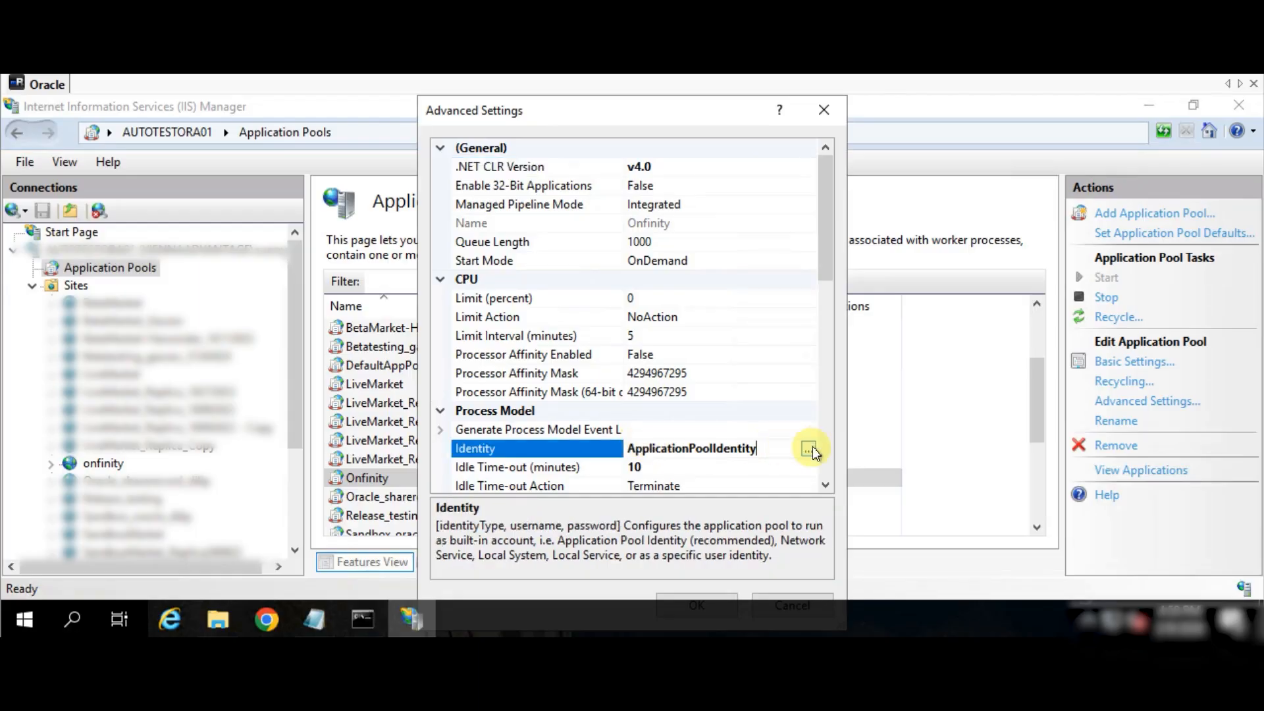
pyautogui.click(813, 446)
pyautogui.click(642, 311)
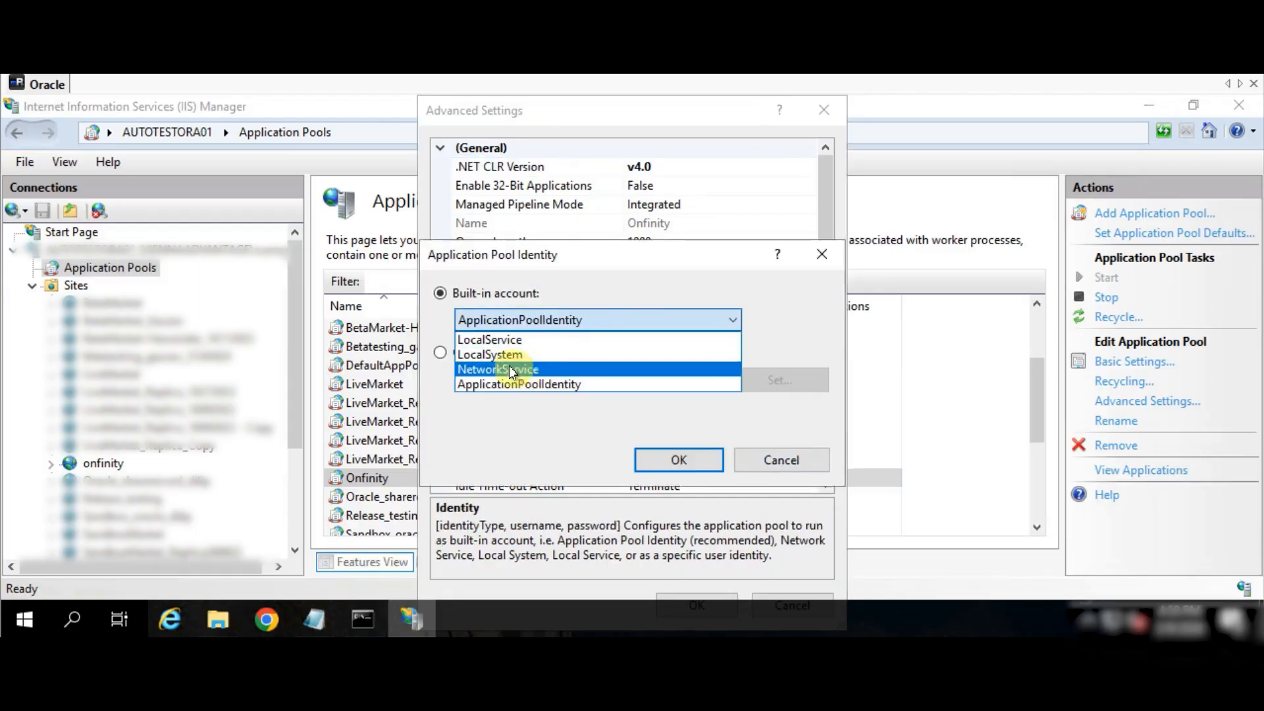
pyautogui.click(505, 366)
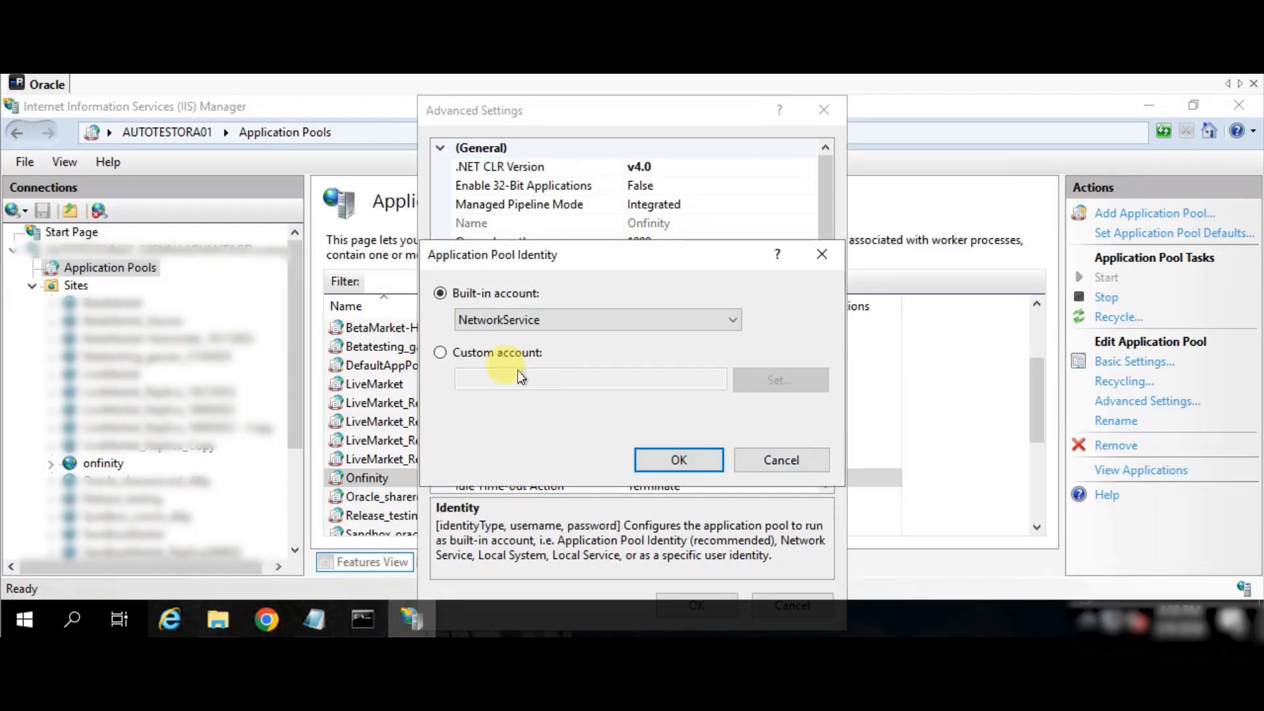
pyautogui.click(683, 465)
pyautogui.click(638, 469)
pyautogui.press('BackSpace')
pyautogui.press('BackSpace')
pyautogui.write('20')
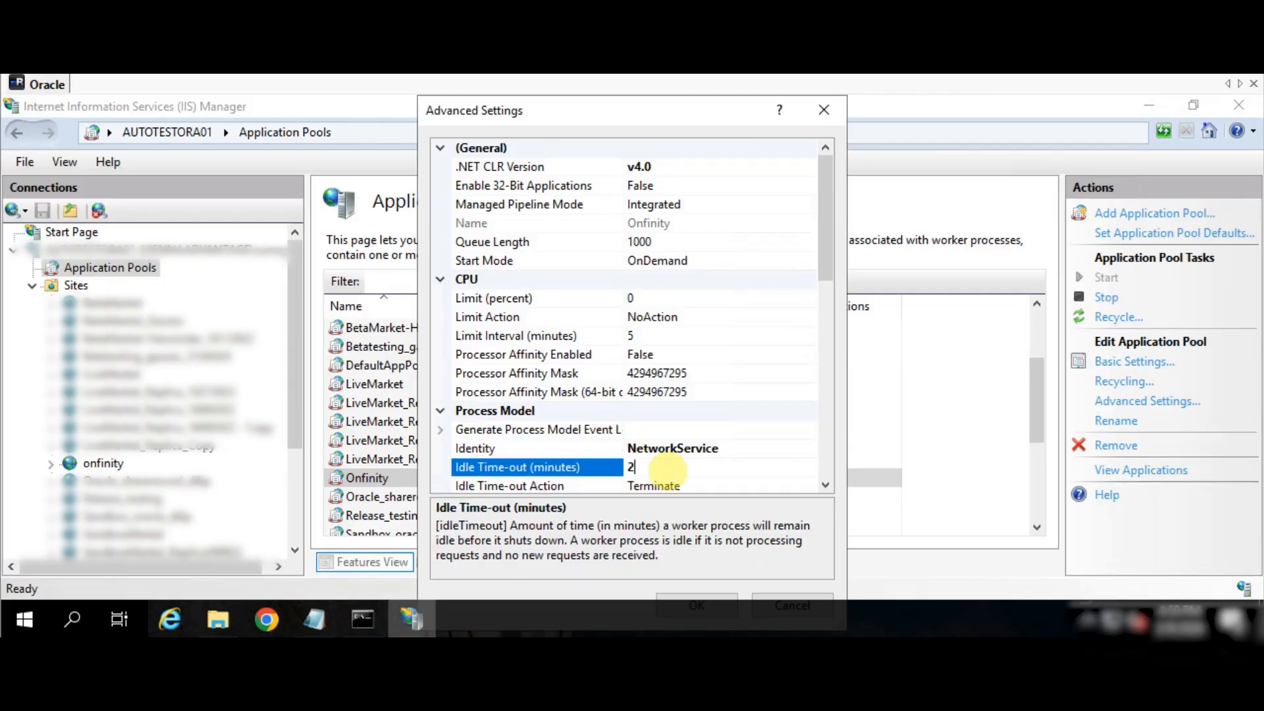
pyautogui.click(679, 595)
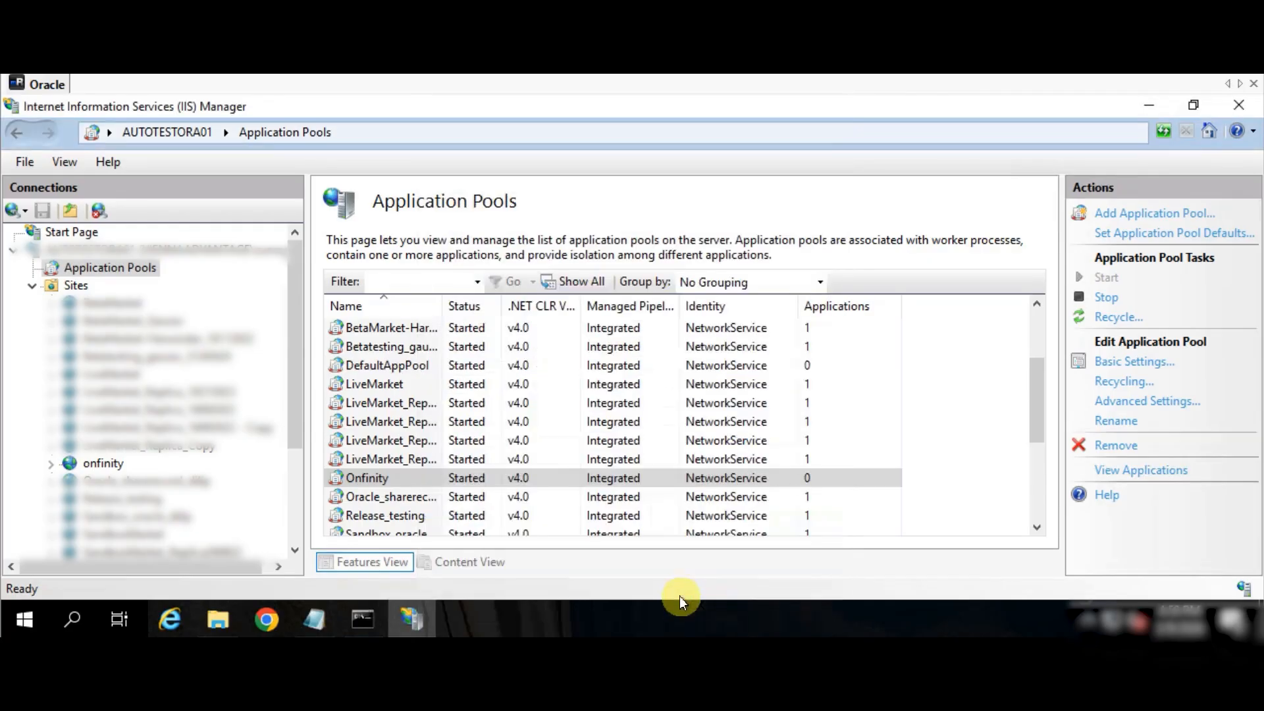
pyautogui.scroll(-2, 622, 428)
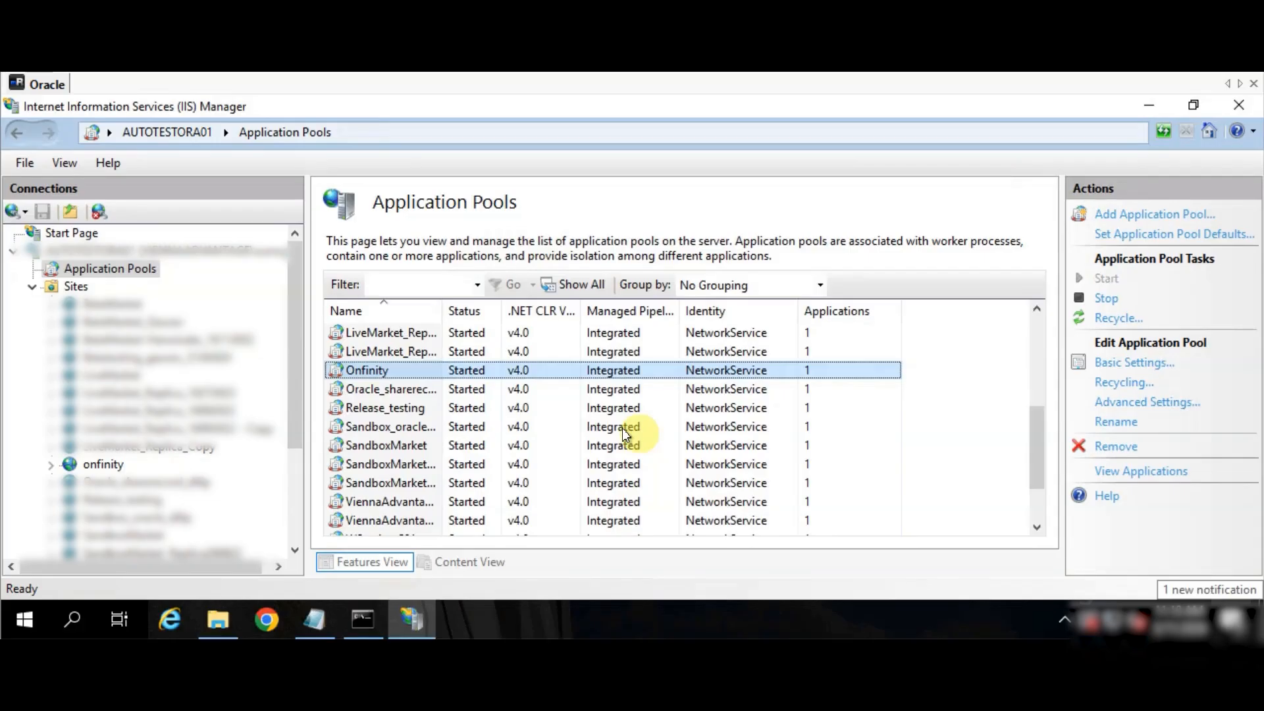
# - Open the Onfinity folder's Security permissions for editing
pyautogui.click(226, 612)
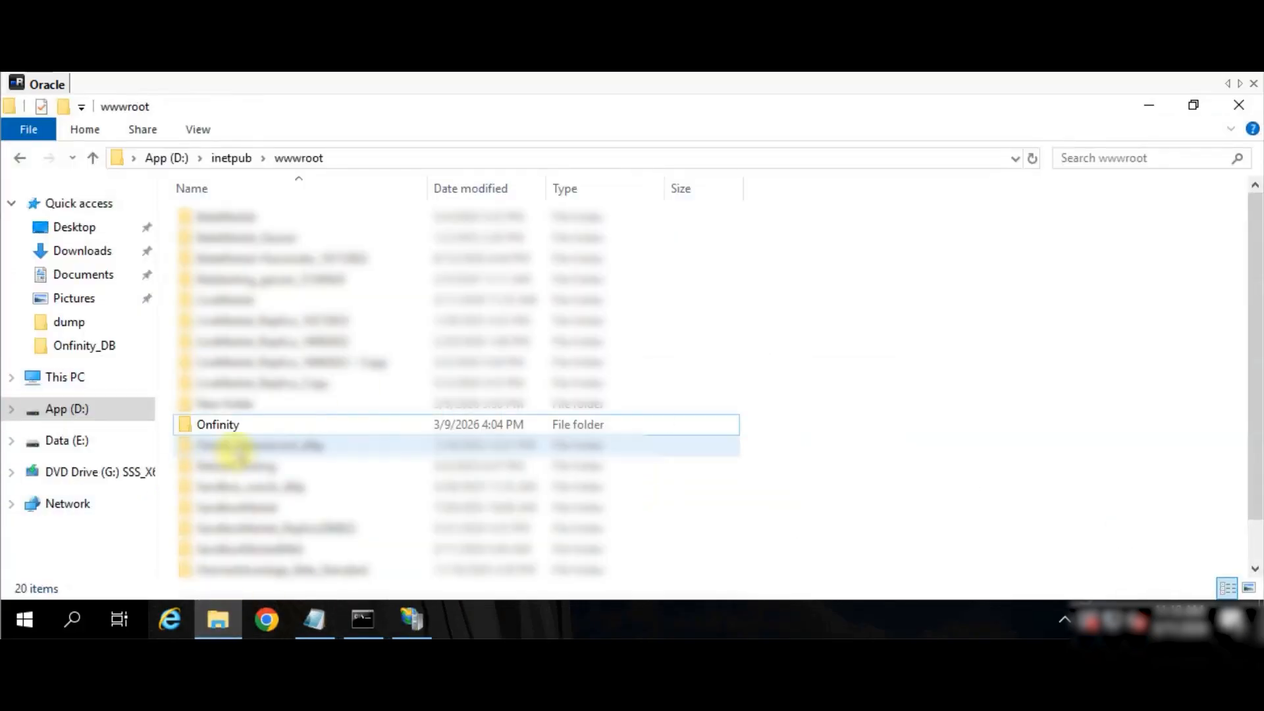
pyautogui.click(237, 424)
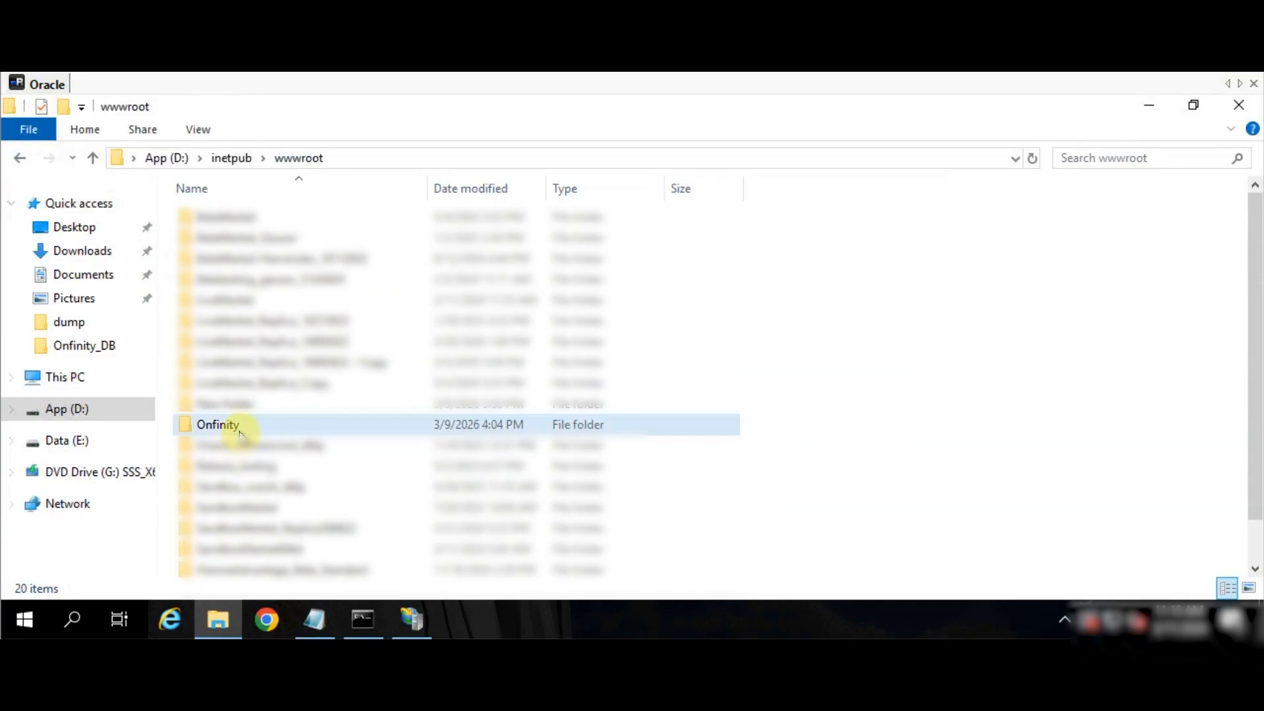
pyautogui.rightClick(277, 421)
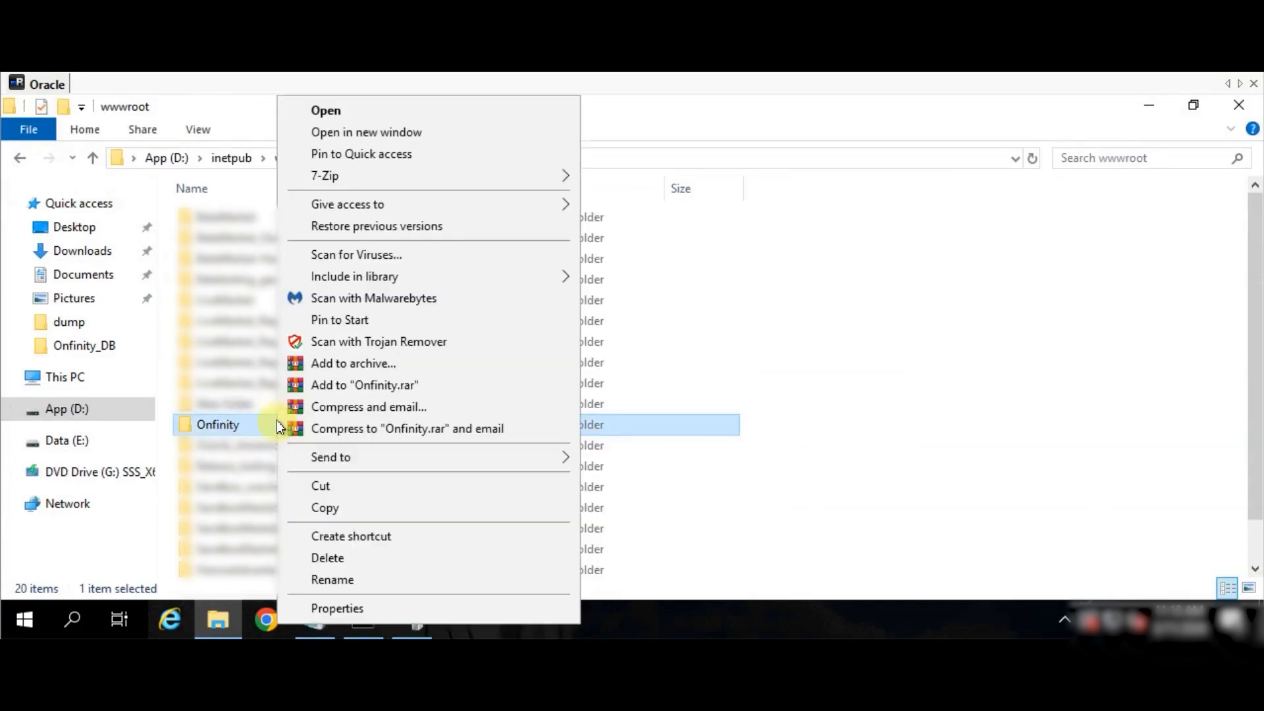
pyautogui.click(322, 607)
pyautogui.click(417, 163)
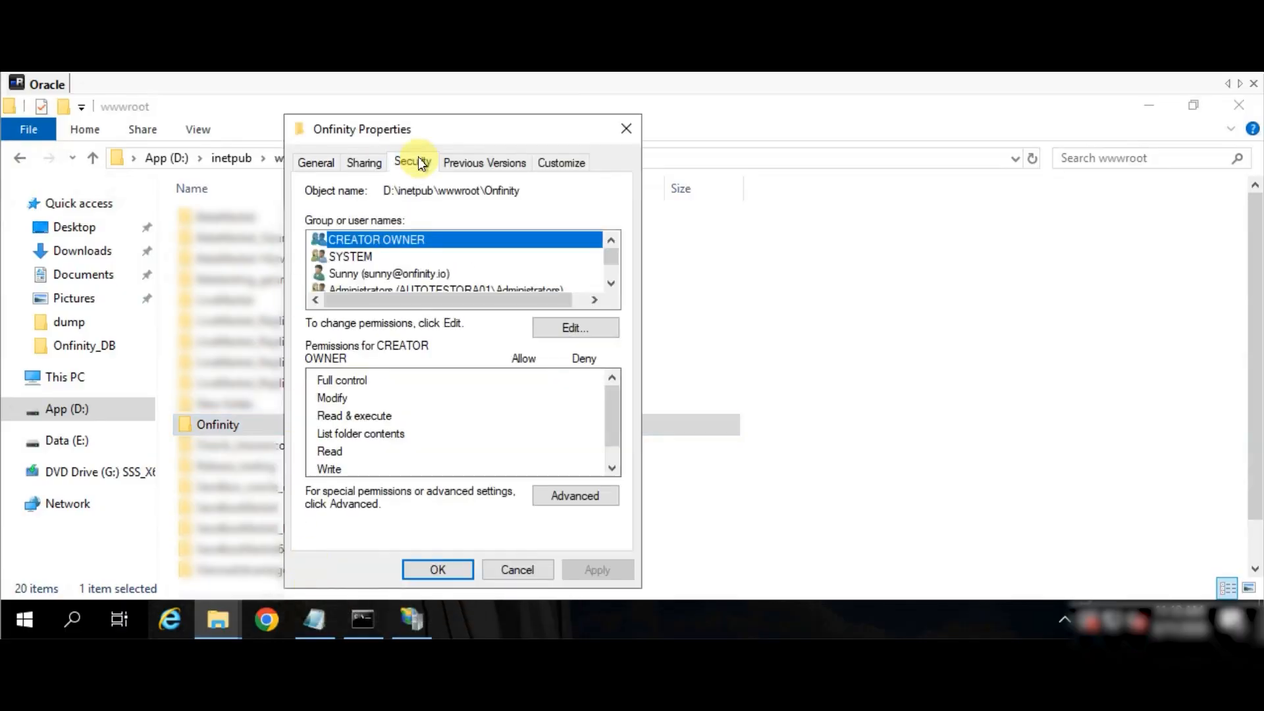
pyautogui.click(578, 330)
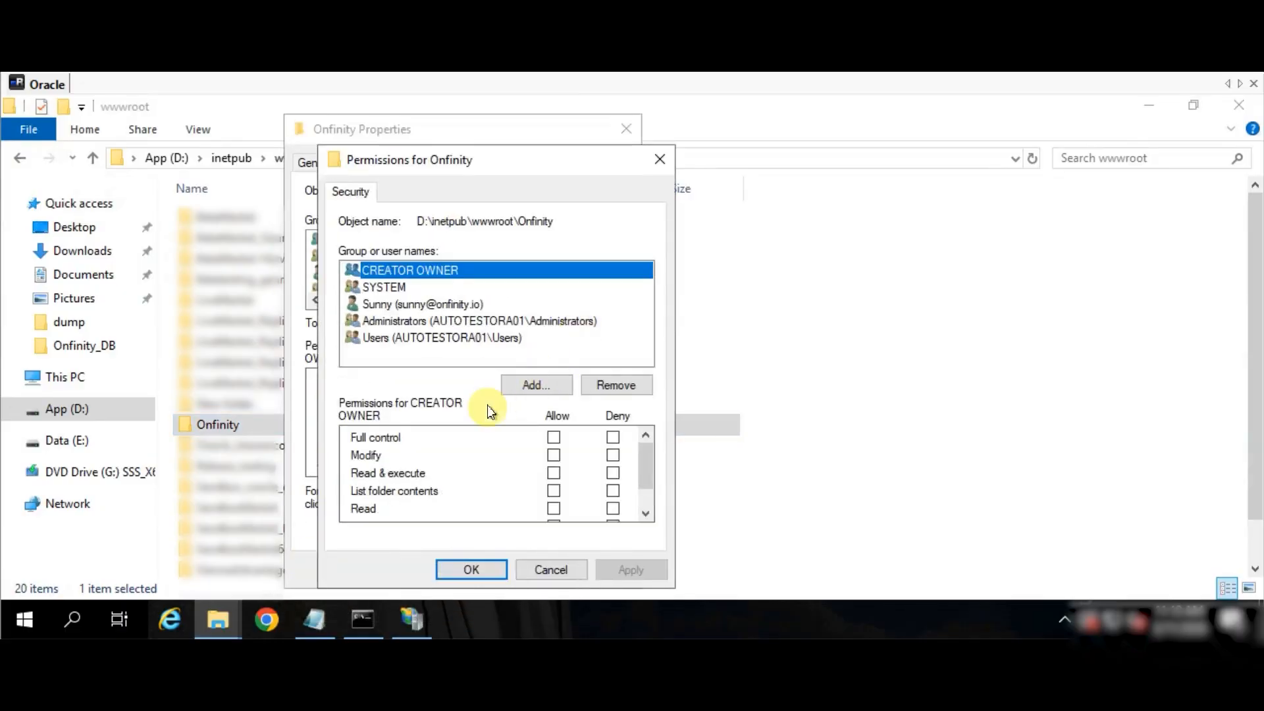
# - Find the IUSR account and select it to add to the Onfinity folder permissions
pyautogui.click(530, 385)
pyautogui.click(378, 402)
pyautogui.click(796, 297)
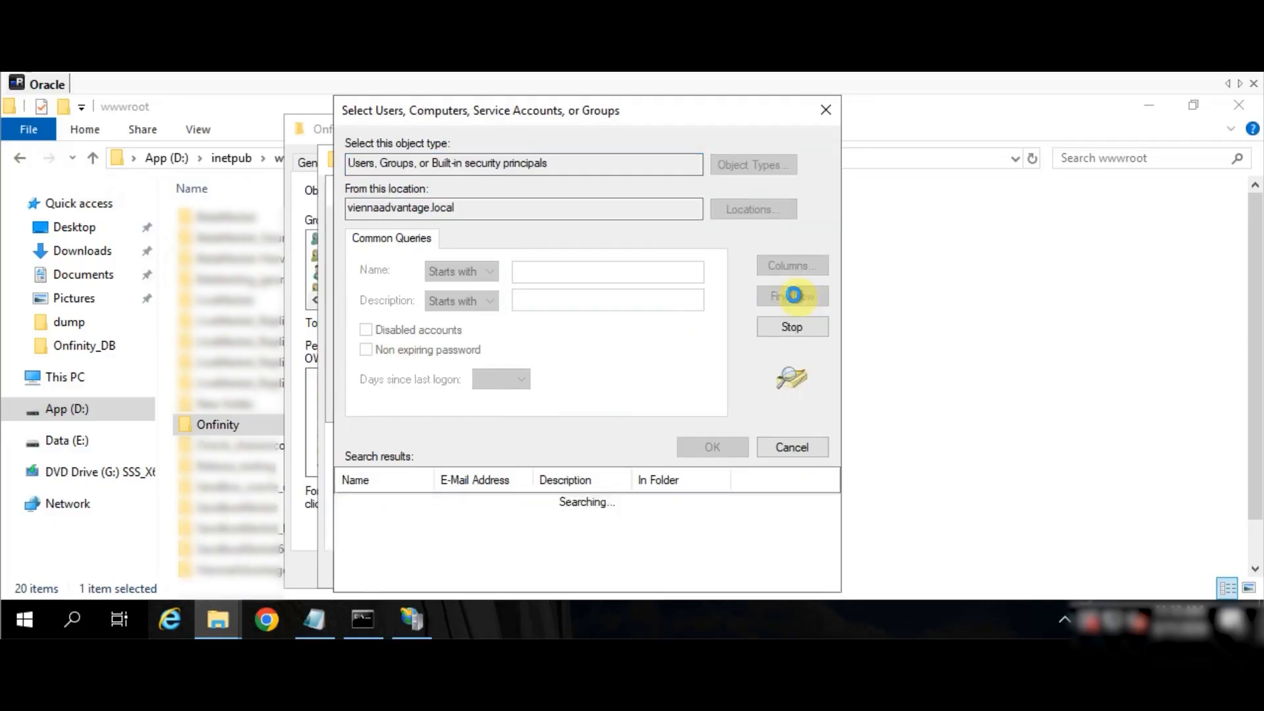
pyautogui.click(395, 520)
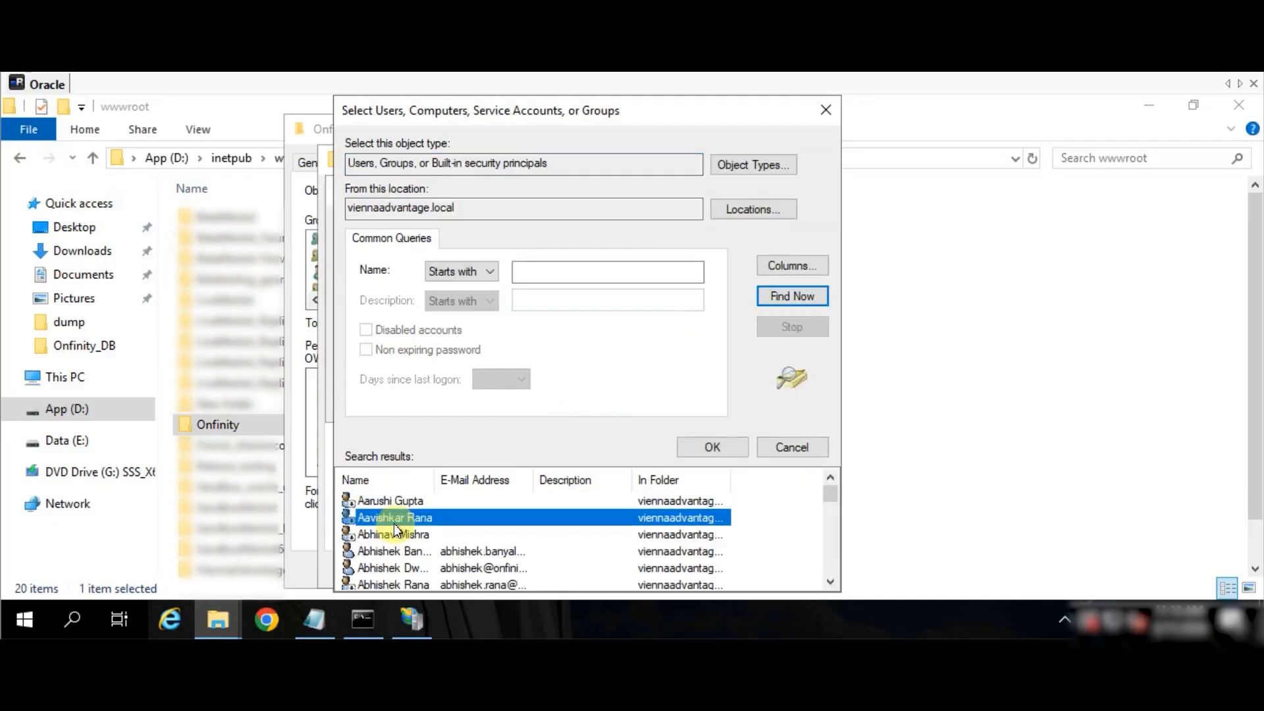
pyautogui.scroll(-10, 393, 523)
pyautogui.click(368, 532)
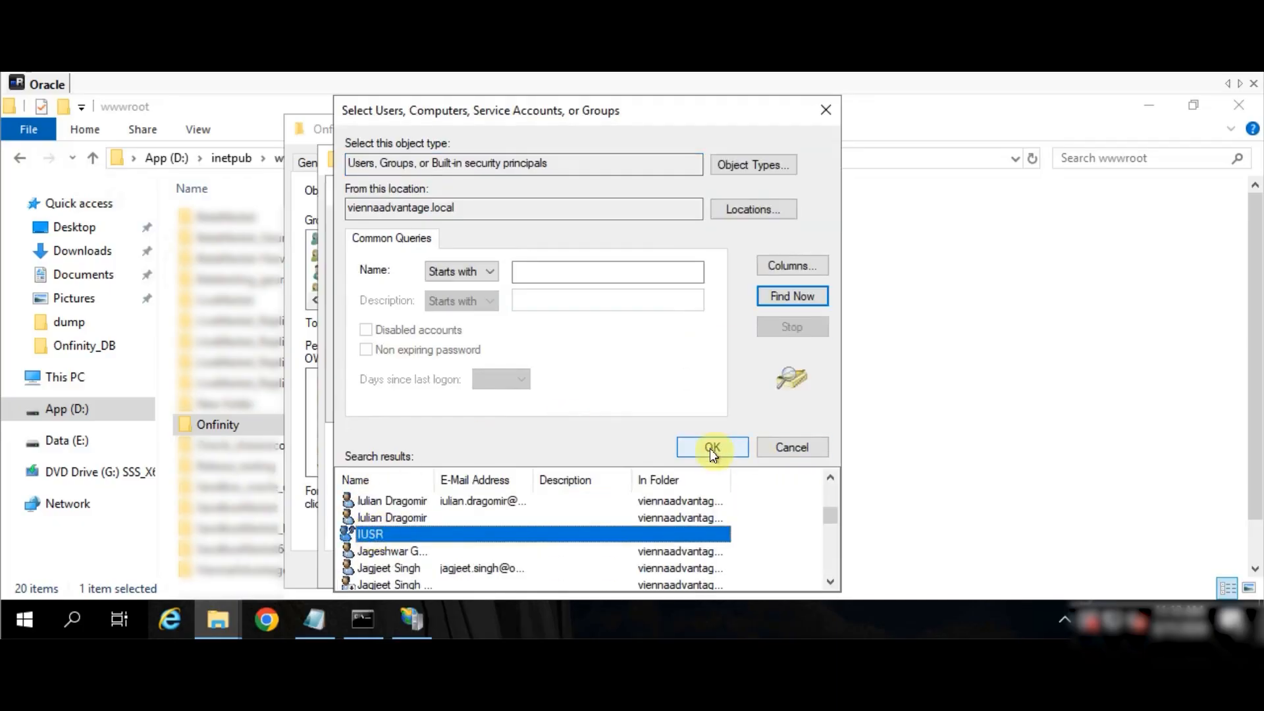
pyautogui.click(711, 447)
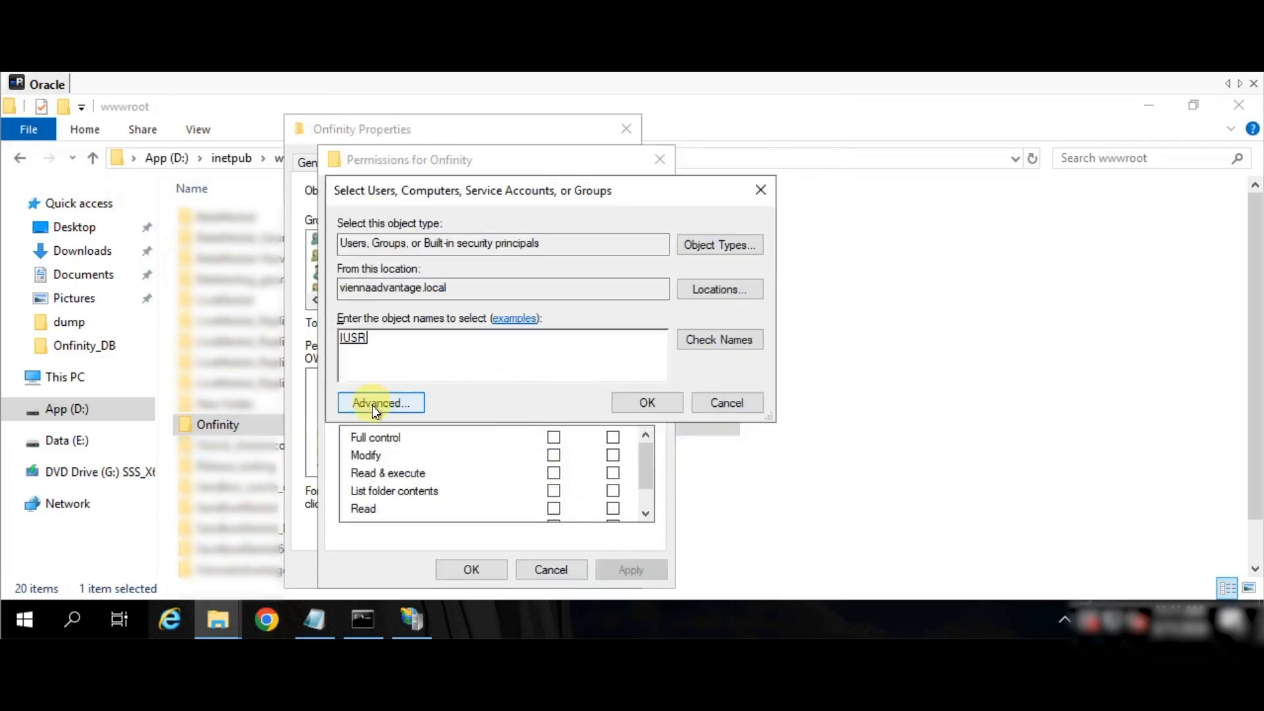
# - Also select NETWORK SERVICE and add both accounts to the permissions list
pyautogui.click(373, 405)
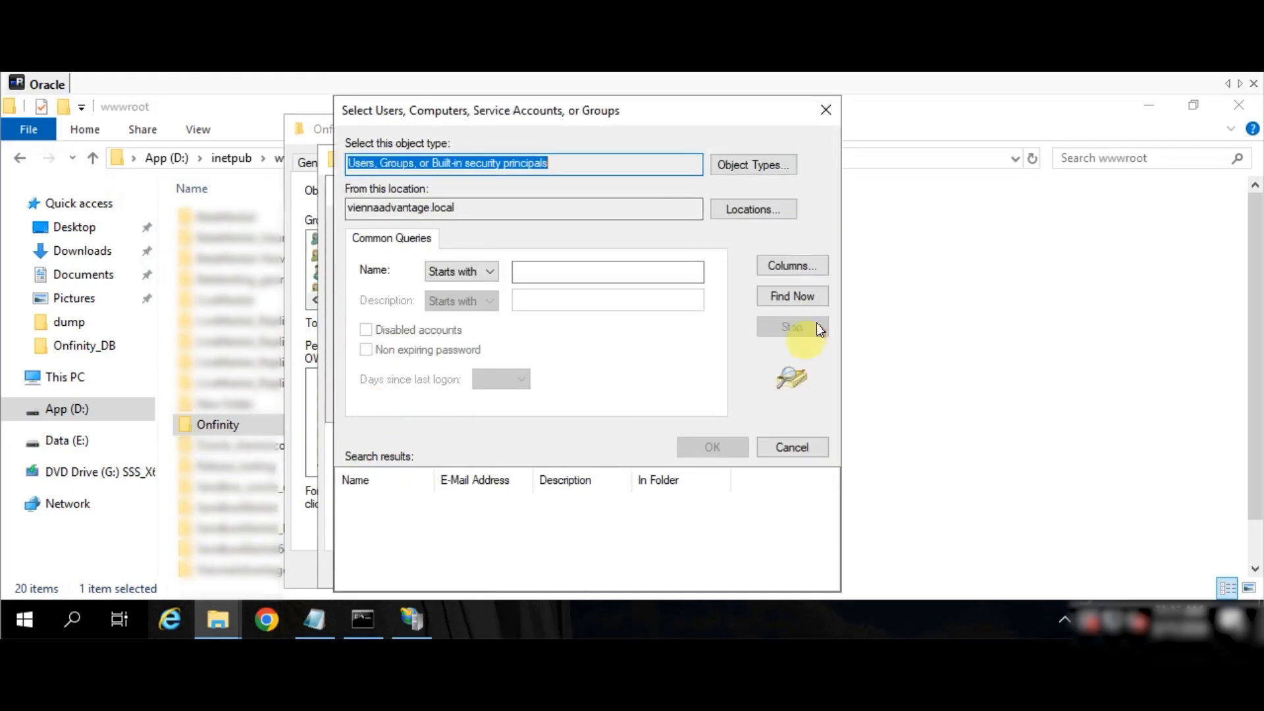
pyautogui.click(807, 296)
pyautogui.click(413, 530)
pyautogui.scroll(-15, 413, 526)
pyautogui.scroll(1, 385, 559)
pyautogui.click(388, 550)
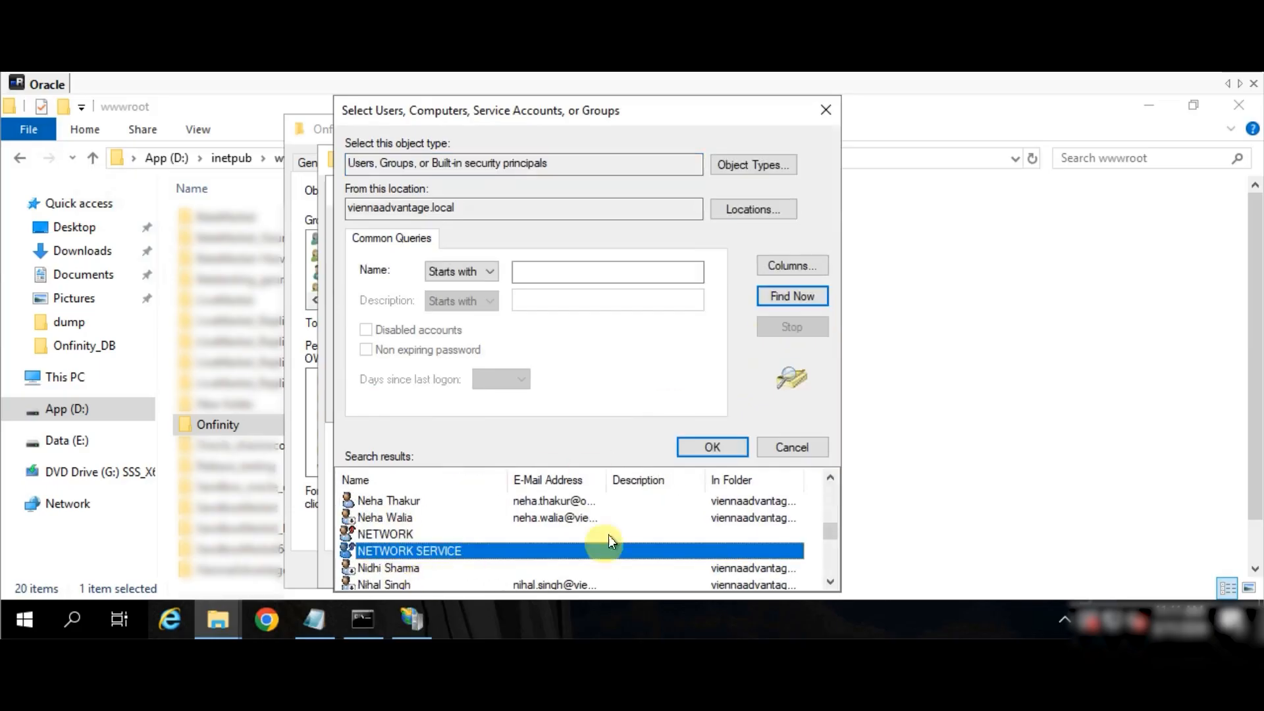
pyautogui.click(713, 447)
pyautogui.click(647, 402)
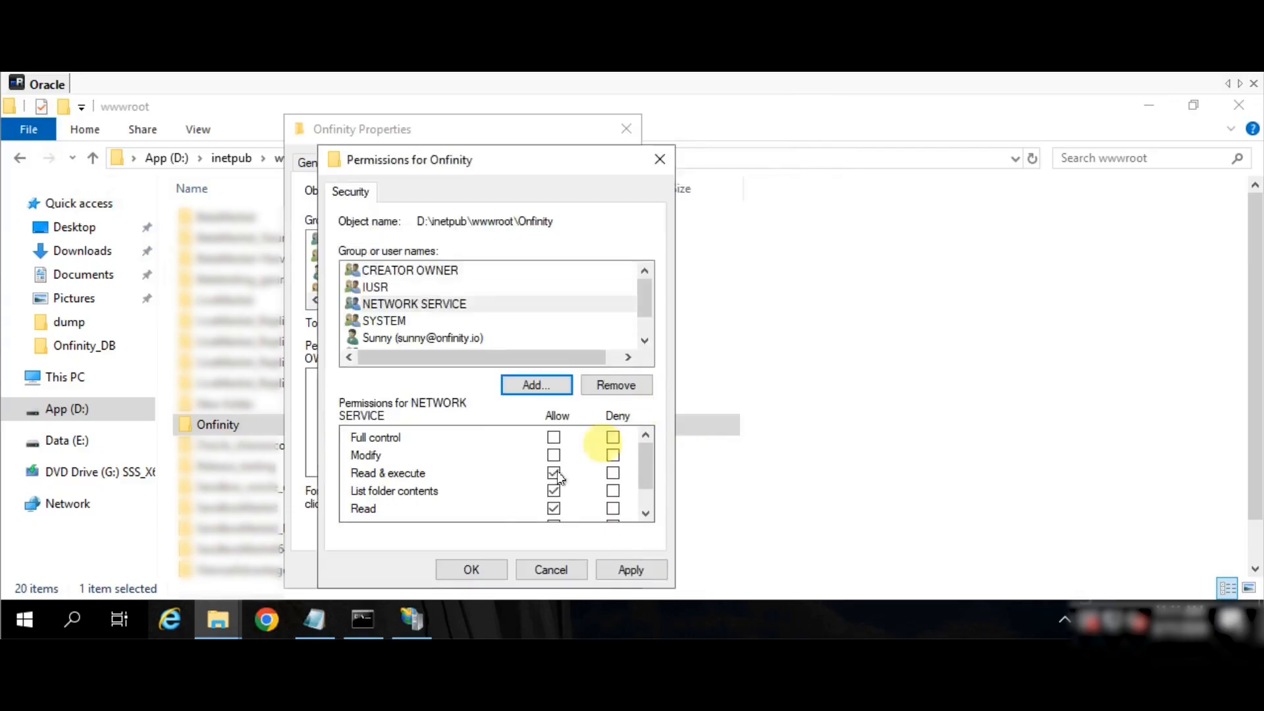
# - Give NETWORK SERVICE and IUSR Full control Allow and apply the changes
pyautogui.click(553, 438)
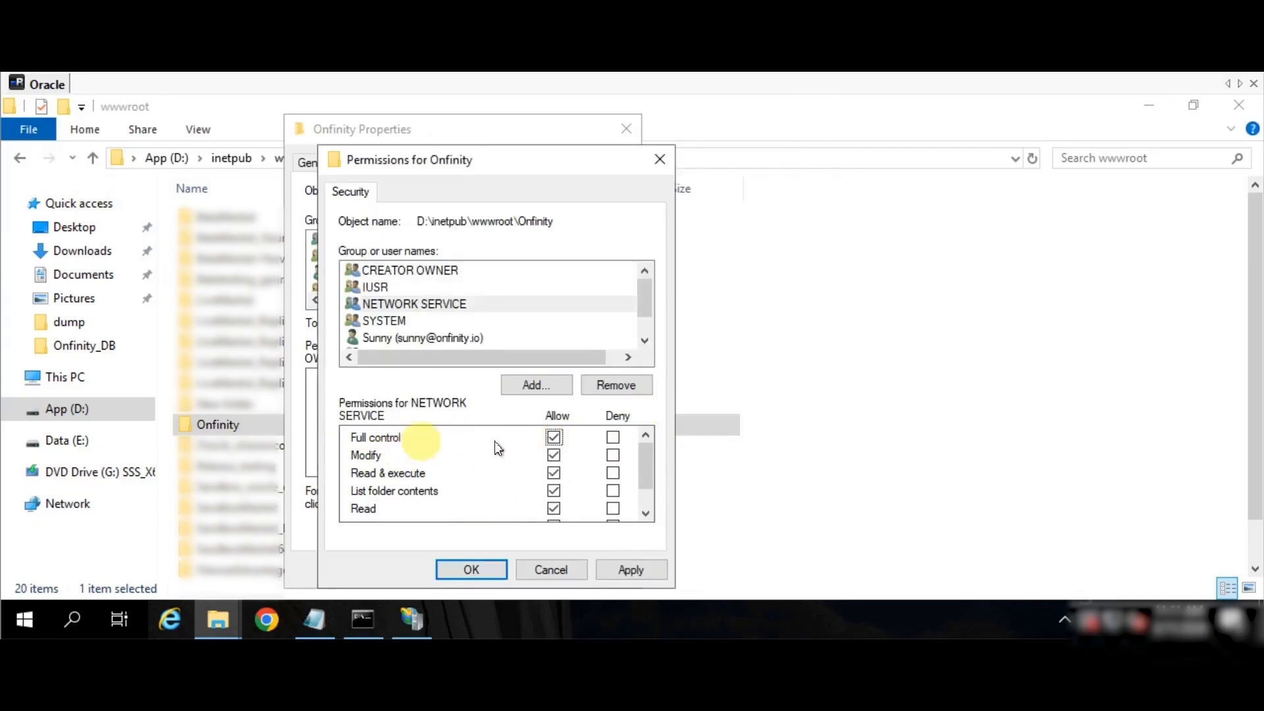
pyautogui.click(397, 287)
pyautogui.click(554, 436)
pyautogui.click(625, 566)
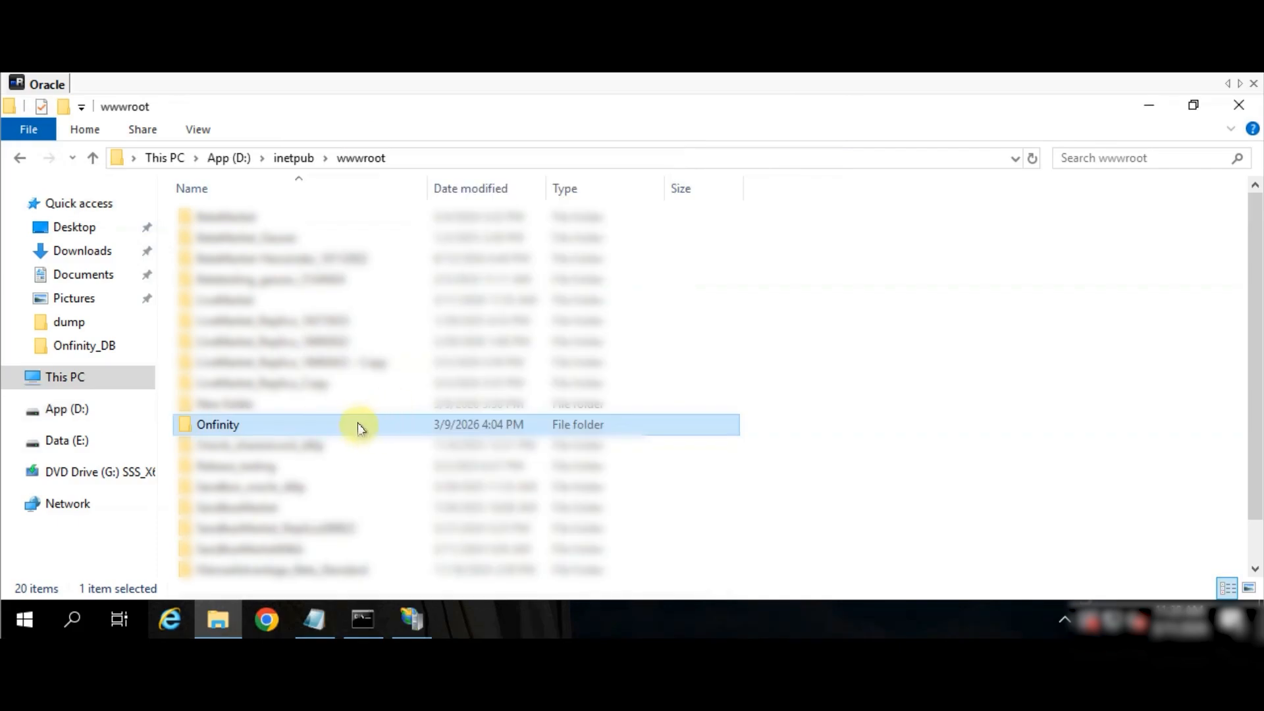
pyautogui.rightClick(349, 424)
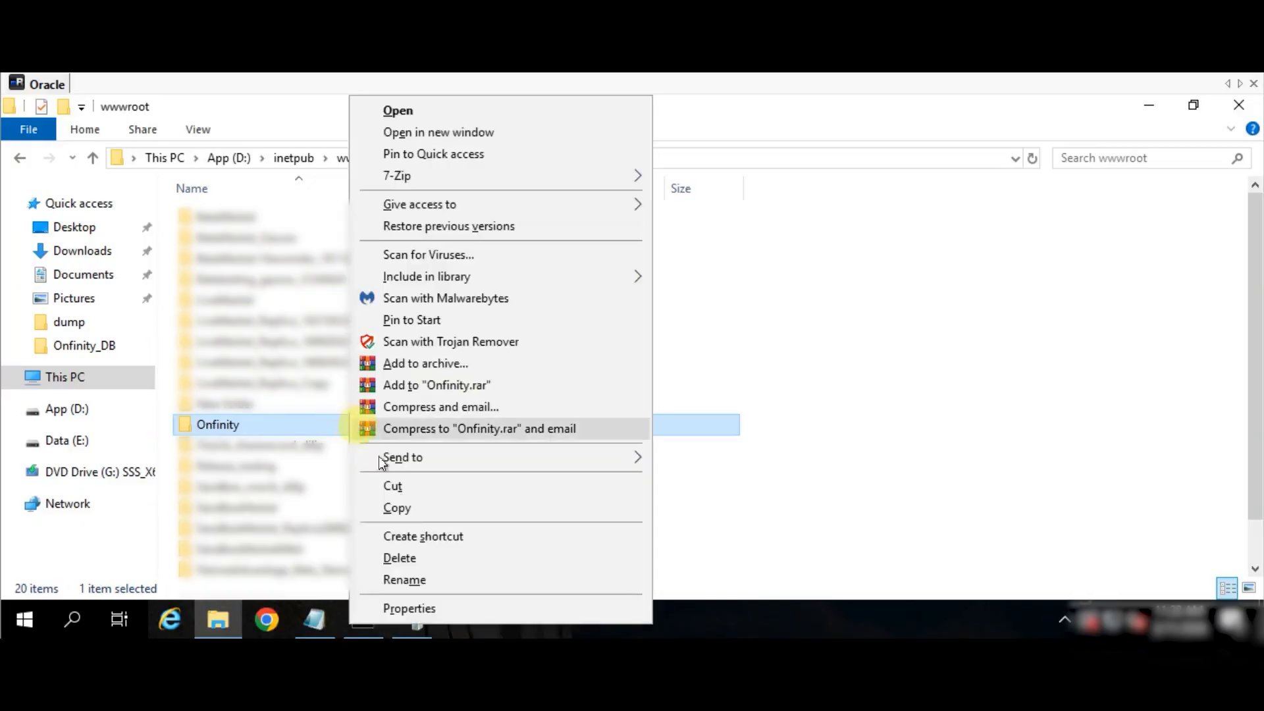
pyautogui.click(404, 604)
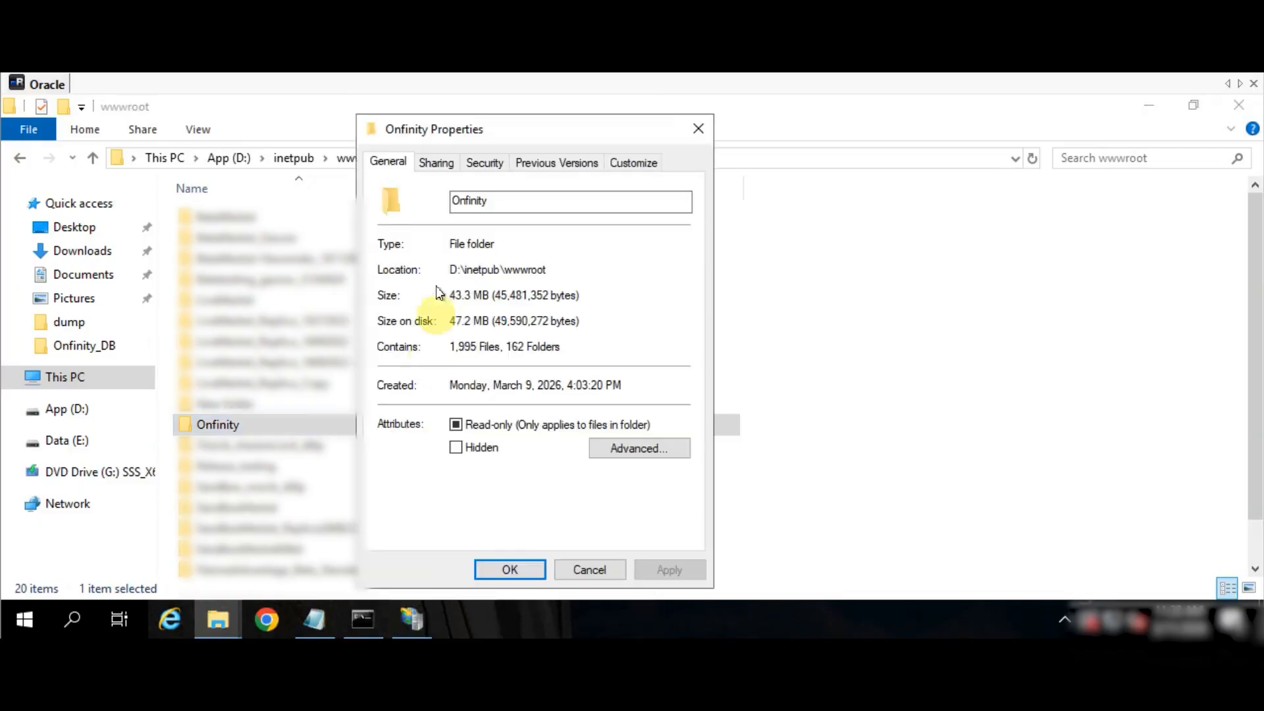
pyautogui.click(484, 163)
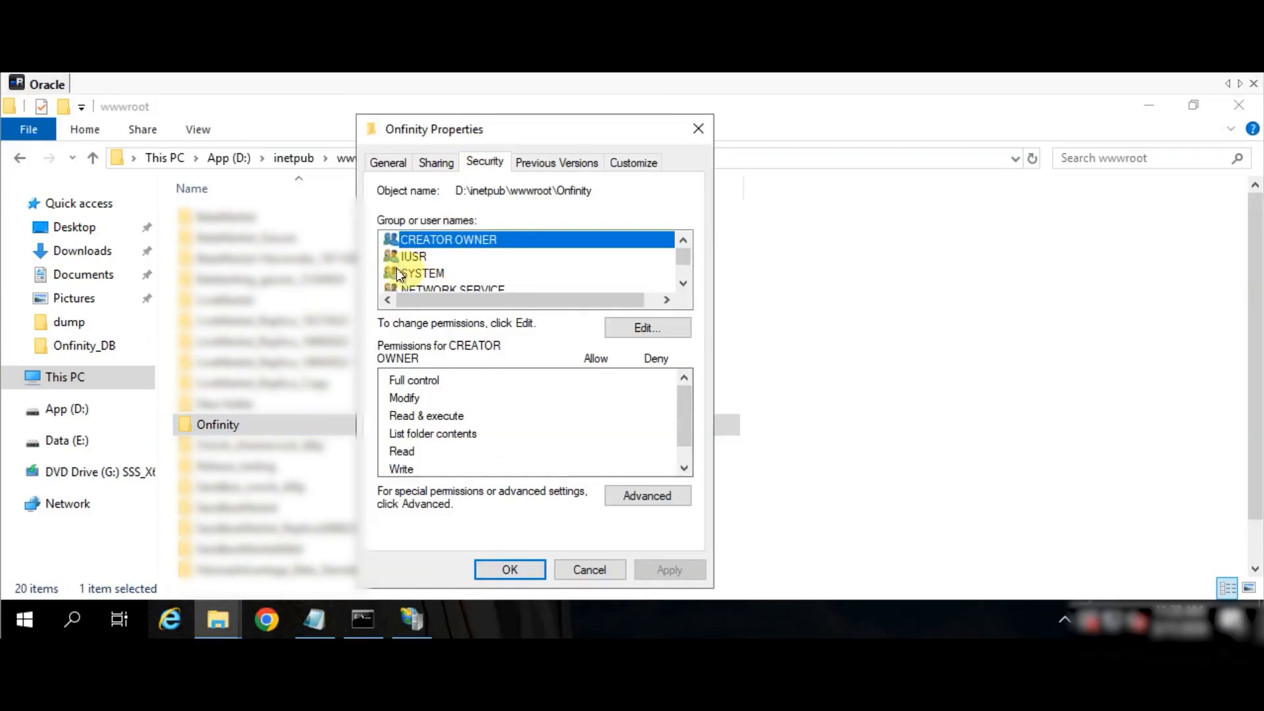
pyautogui.click(411, 256)
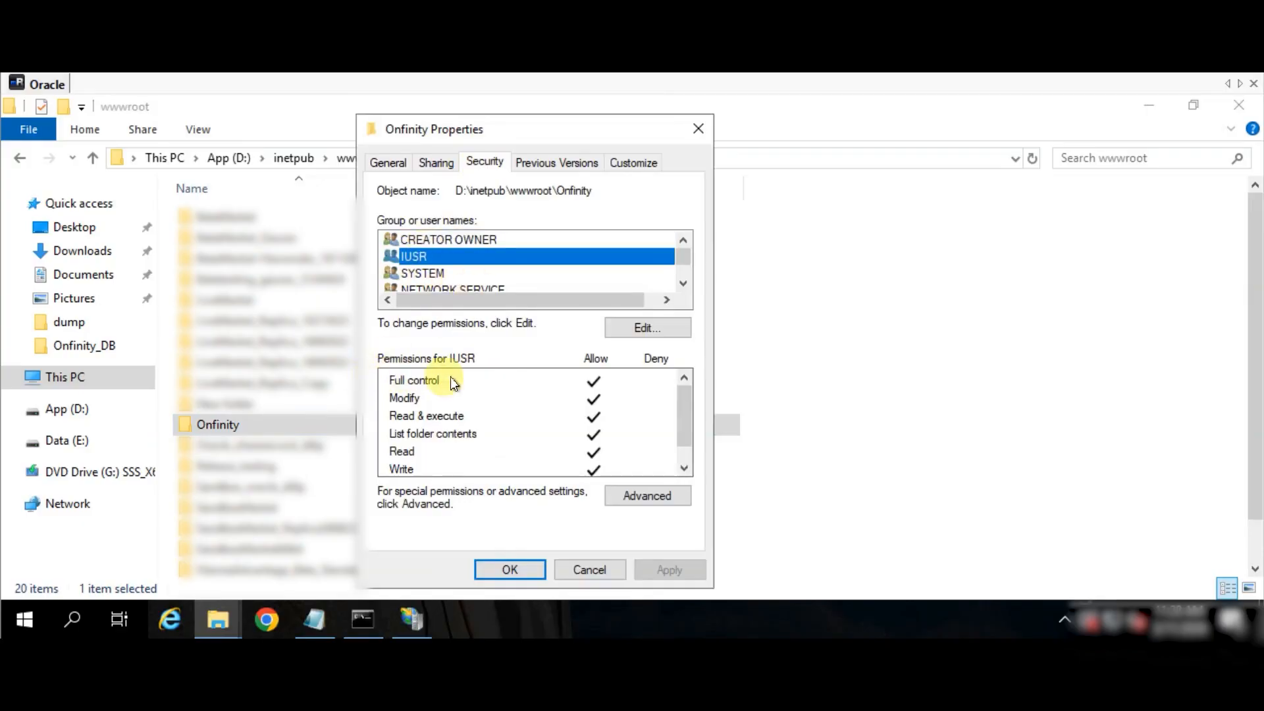
pyautogui.click(421, 288)
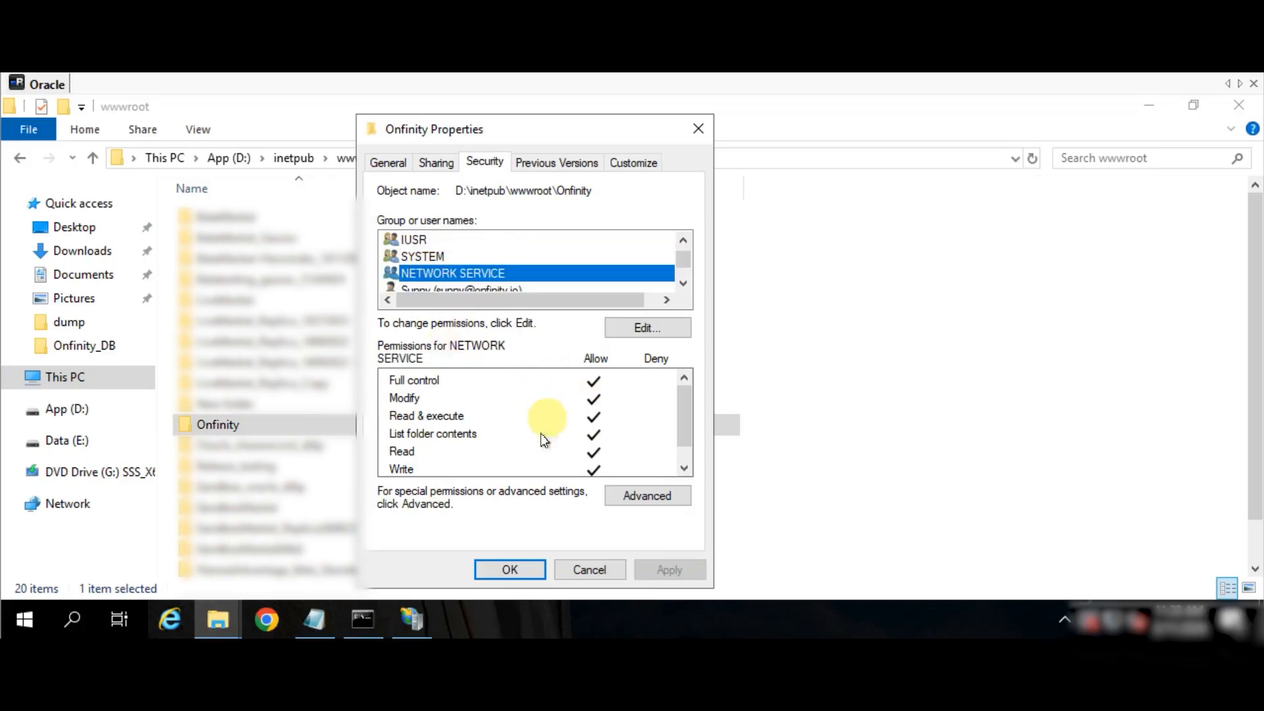
pyautogui.click(507, 570)
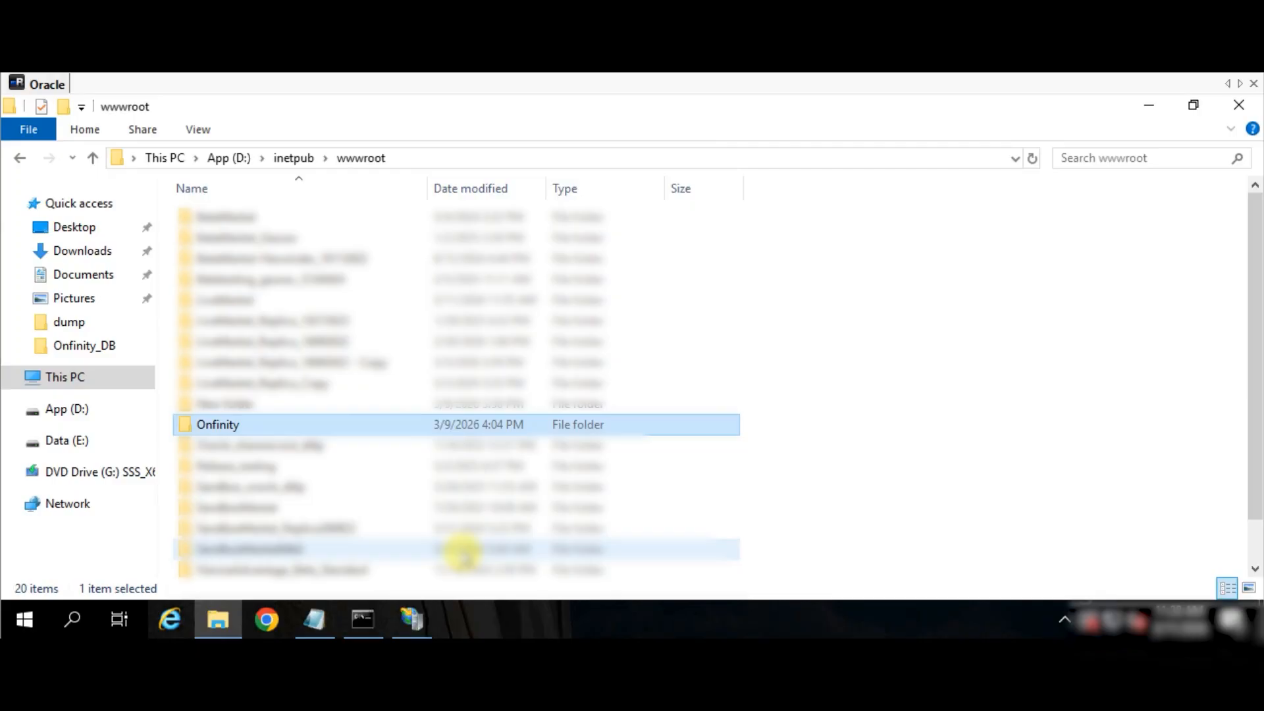
# - Open the Onfinity folder and open its web.config in Notepad++
pyautogui.doubleClick(376, 427)
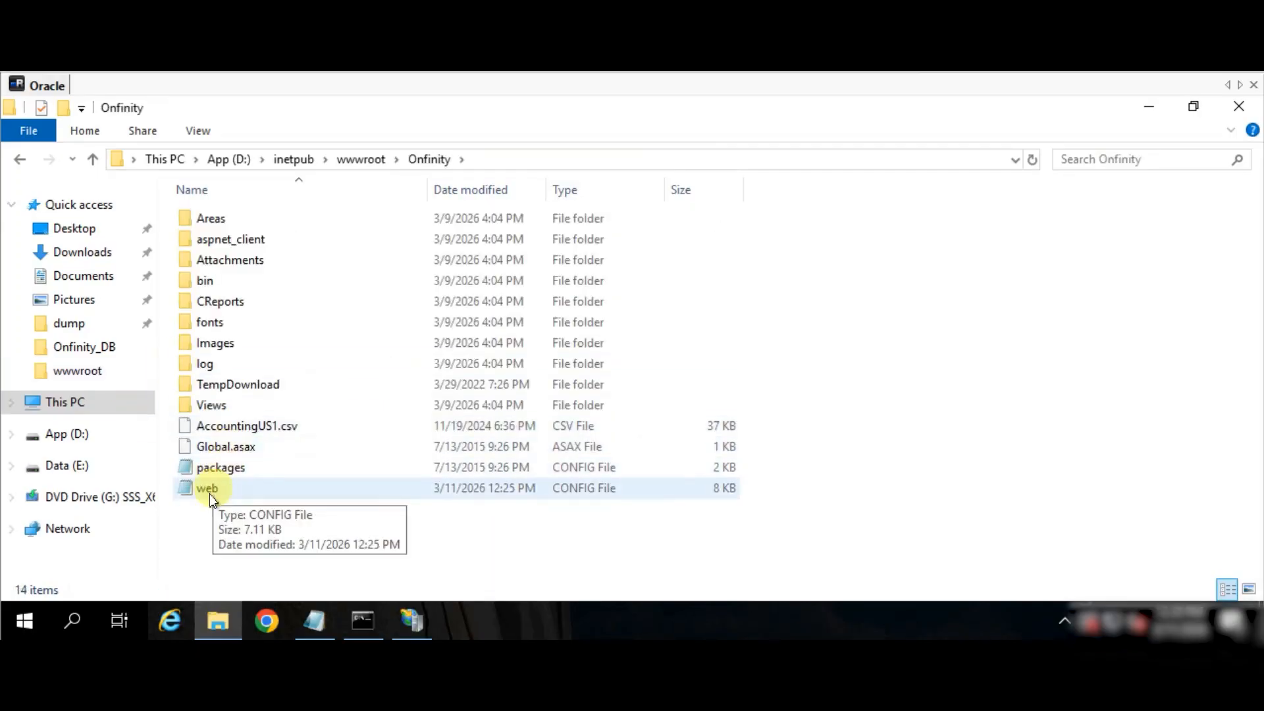
pyautogui.click(208, 491)
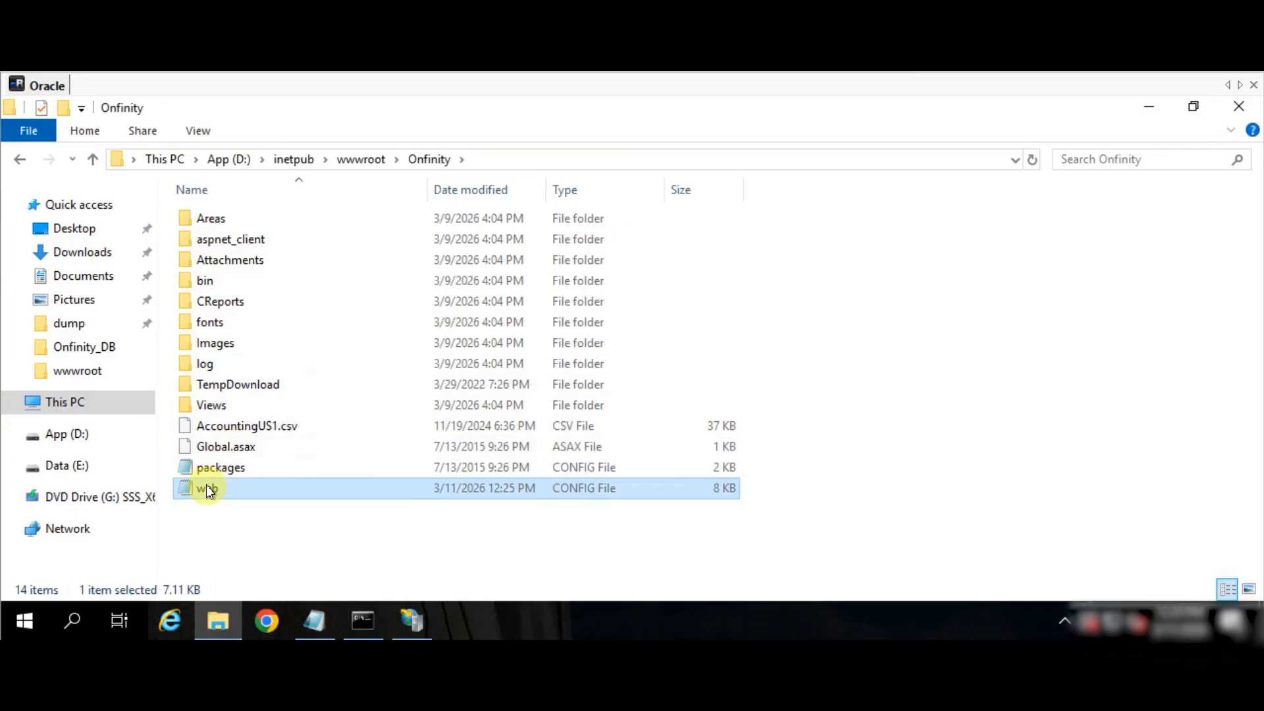
pyautogui.rightClick(206, 485)
pyautogui.click(298, 161)
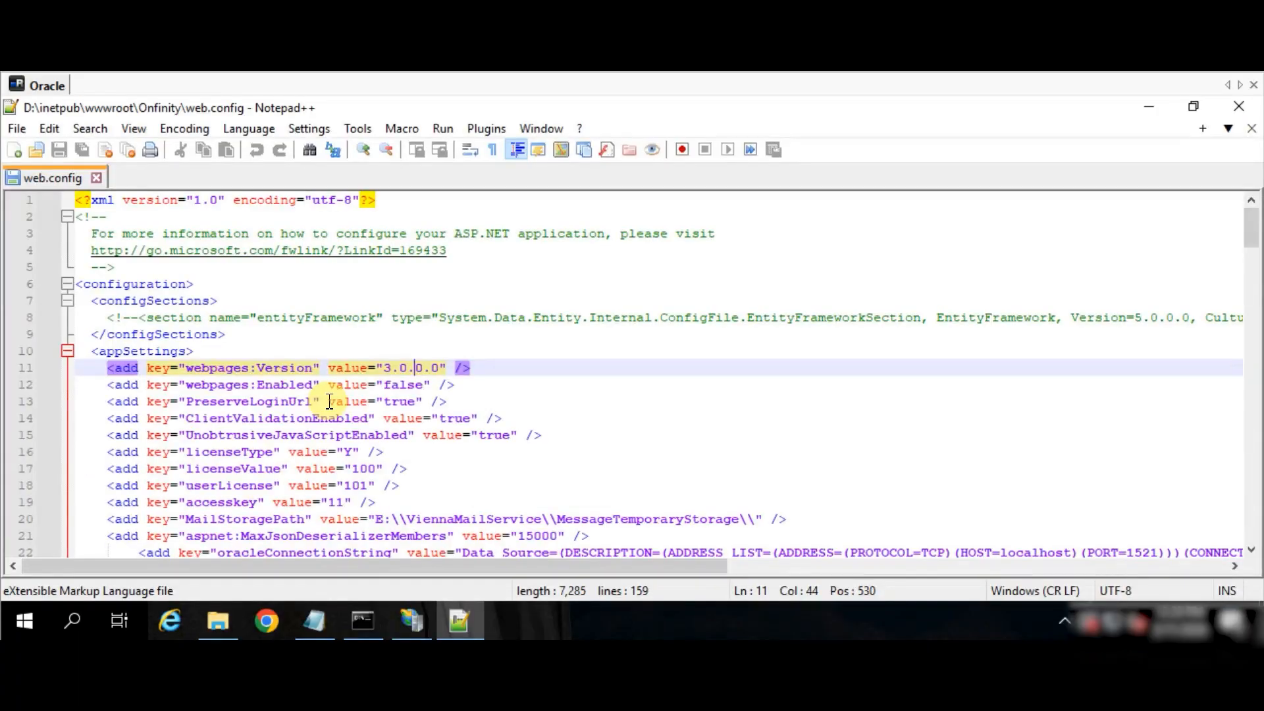
# - Compare the oracleConnectionString host, port and values with the database notes
pyautogui.scroll(-1, 322, 398)
pyautogui.click(209, 502)
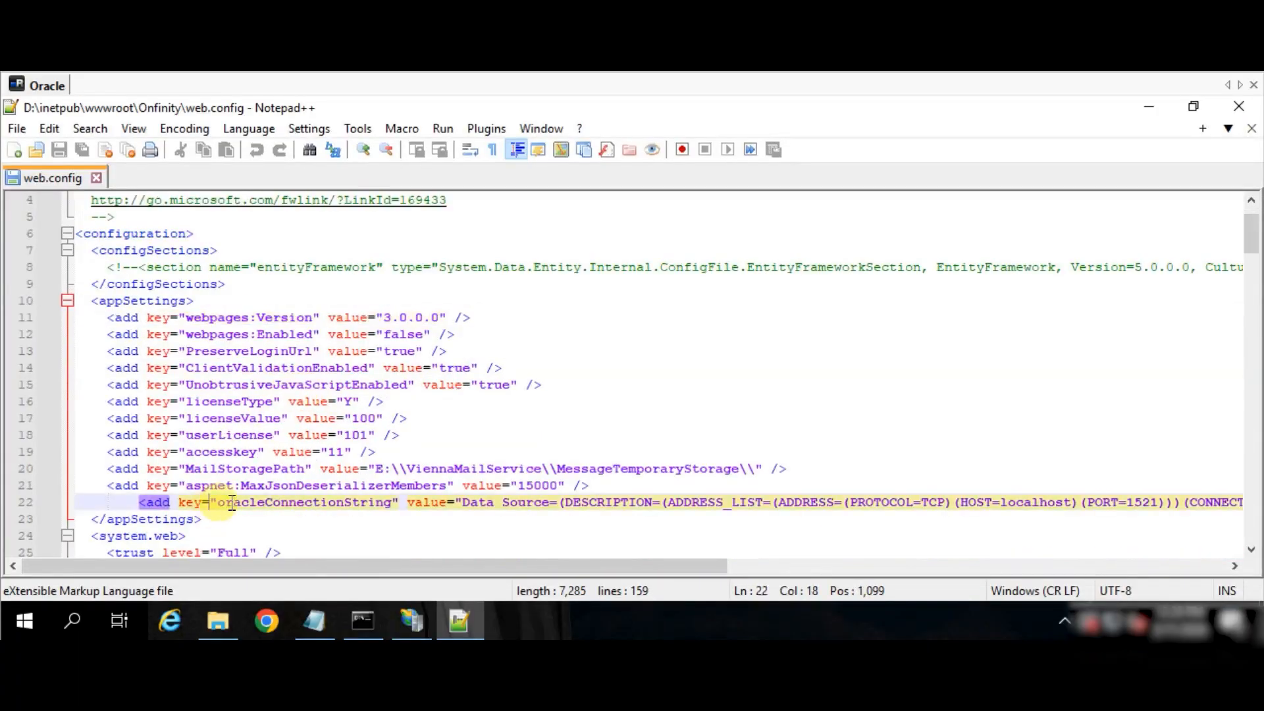
pyautogui.moveTo(1001, 503); pyautogui.dragTo(1071, 504)
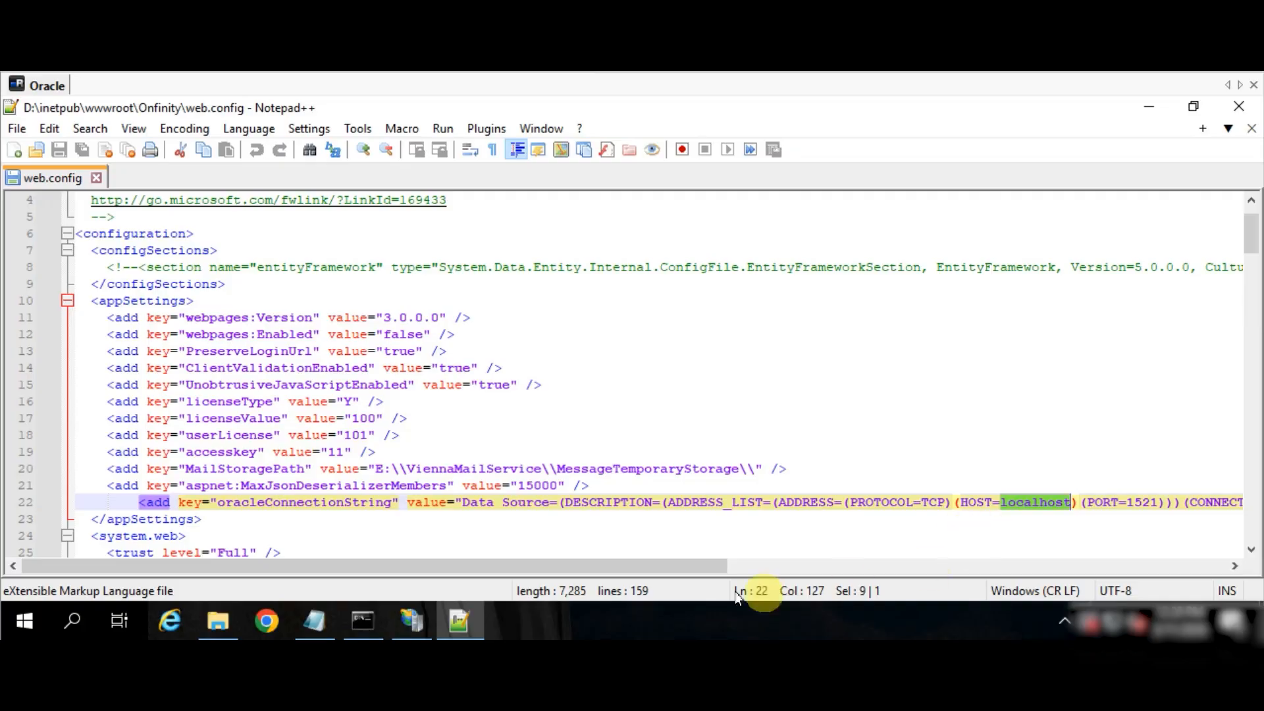
pyautogui.moveTo(694, 568); pyautogui.dragTo(852, 565)
pyautogui.moveTo(876, 503); pyautogui.dragTo(906, 502)
pyautogui.moveTo(861, 566); pyautogui.dragTo(1060, 562)
pyautogui.moveTo(948, 502); pyautogui.dragTo(981, 502)
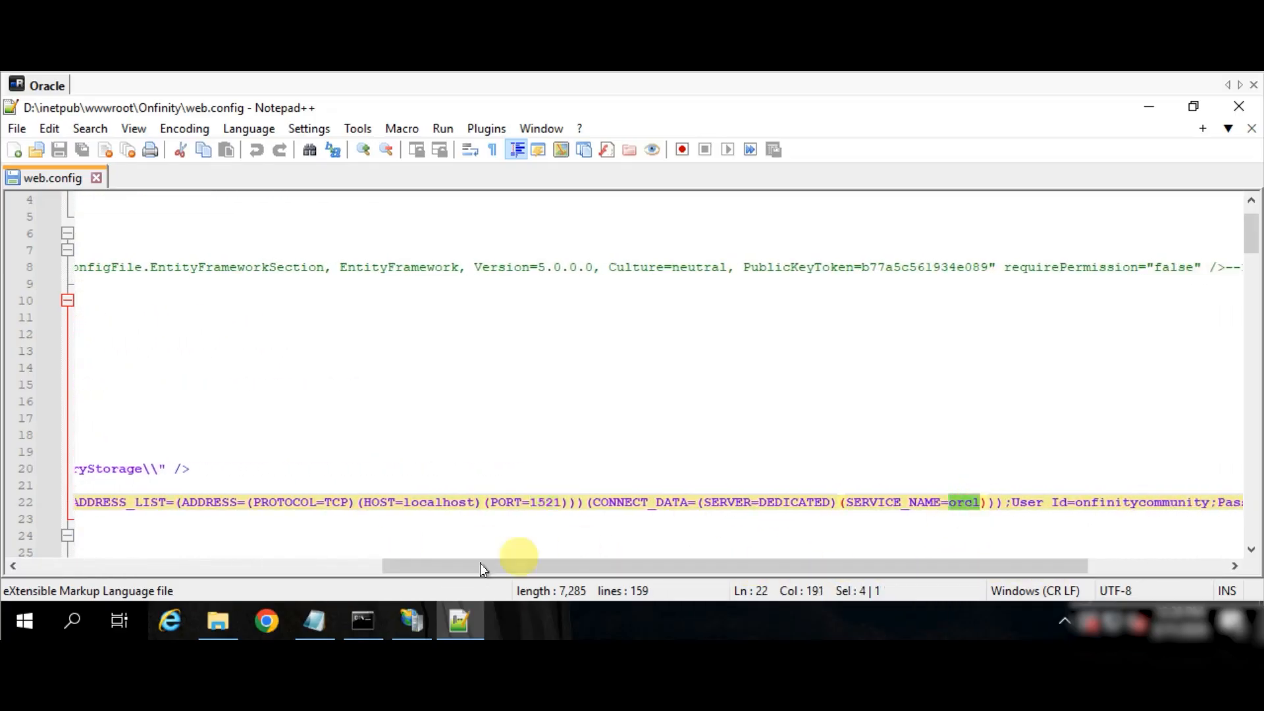
pyautogui.click(314, 621)
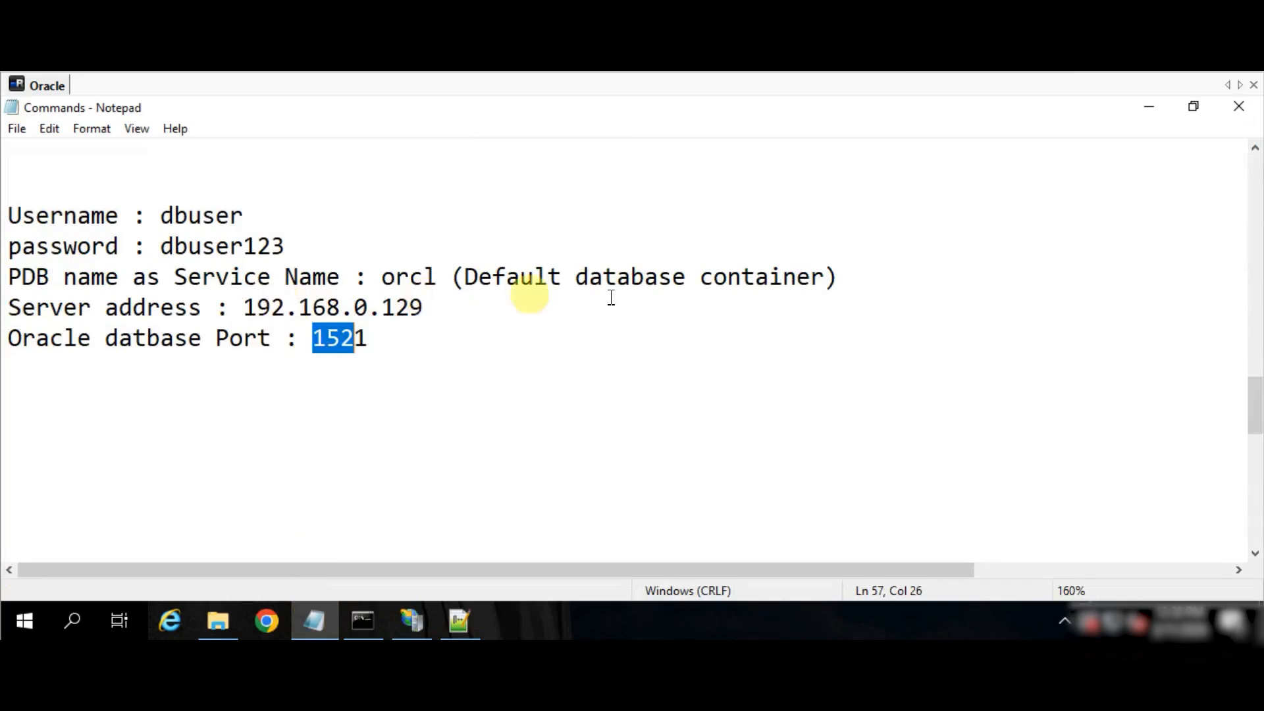
pyautogui.click(323, 631)
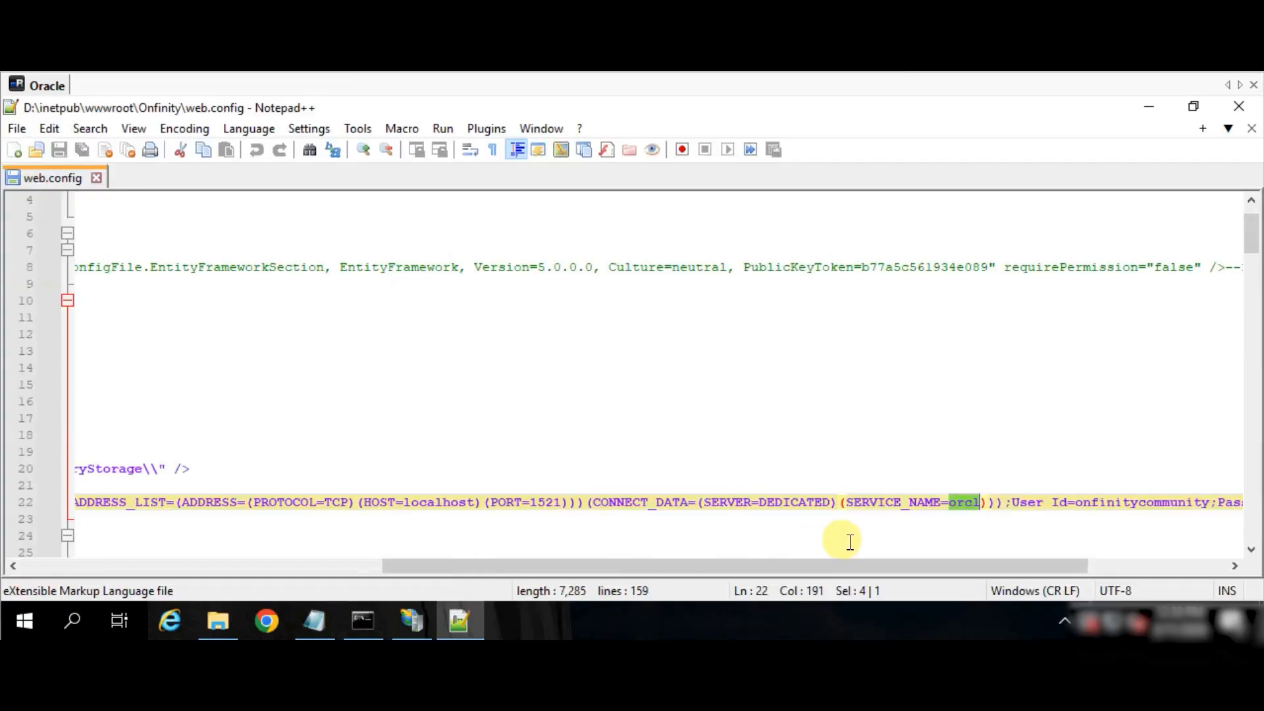
pyautogui.moveTo(875, 565); pyautogui.dragTo(1013, 562)
# - Replace the connection string's Password with the database password copied from the notes
pyautogui.click(849, 503)
pyautogui.hotkey('alt', 'Tab')
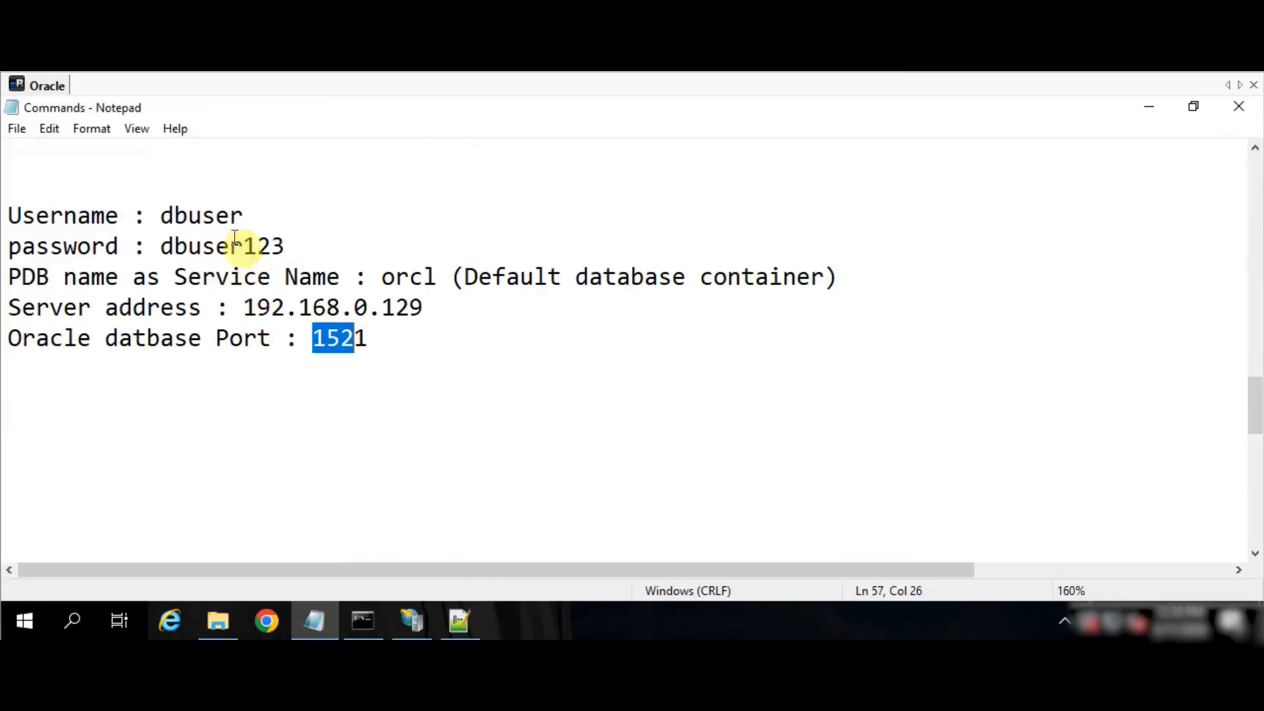
pyautogui.doubleClick(174, 215)
pyautogui.click(463, 619)
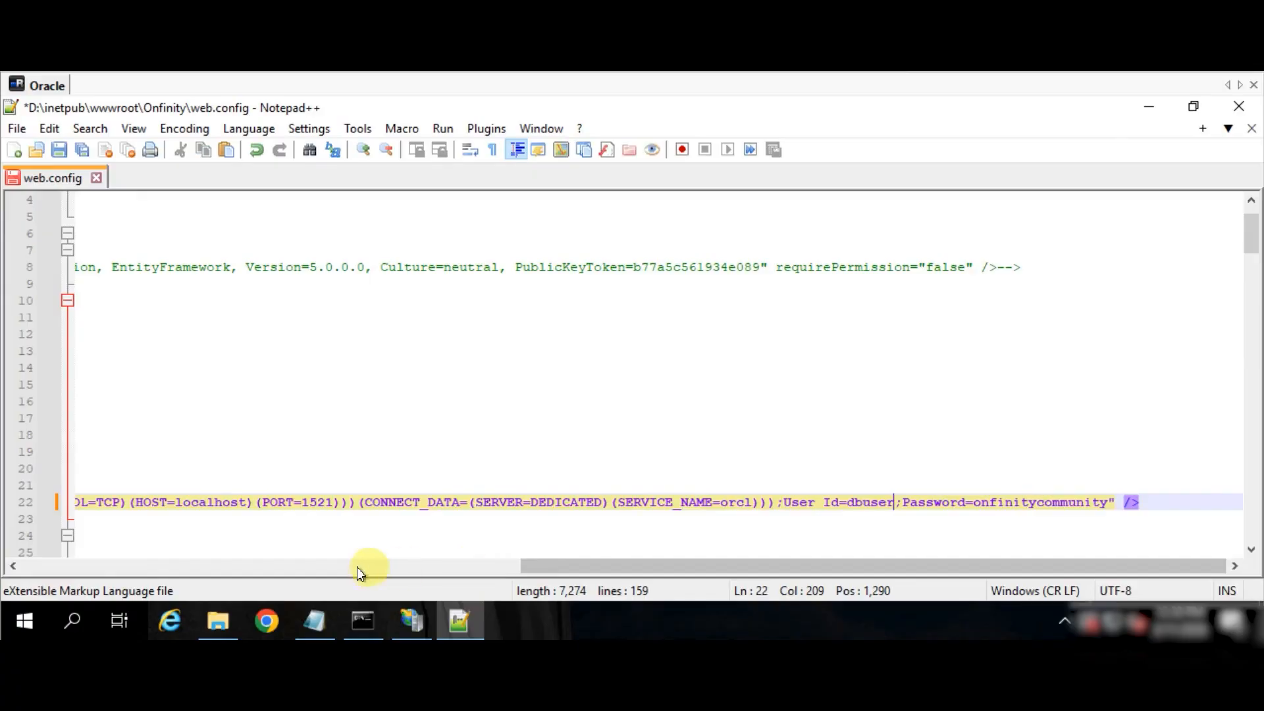
pyautogui.click(315, 620)
pyautogui.doubleClick(169, 246)
pyautogui.hotkey('ctrl', 'c')
pyautogui.hotkey('alt', 'Tab')
pyautogui.hotkey('ctrl', 'v')
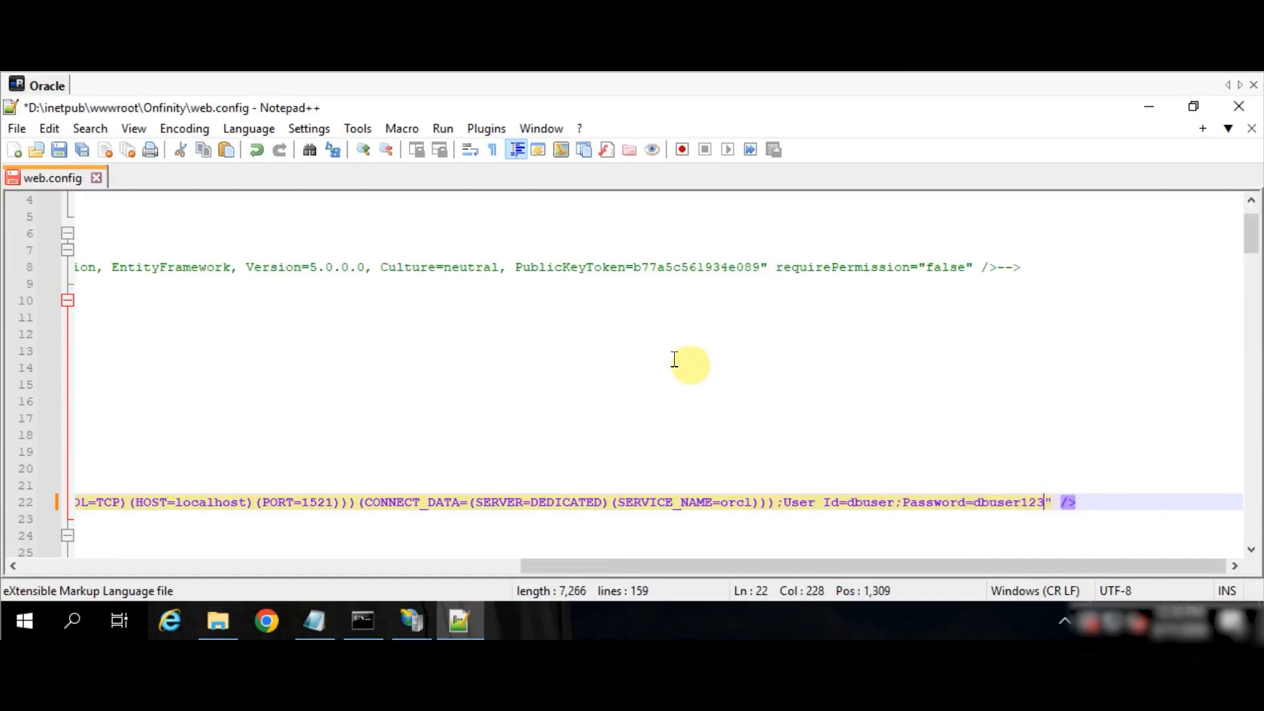
# - Save web.config and close Notepad++
pyautogui.click(528, 366)
pyautogui.hotkey('ctrl', 's')
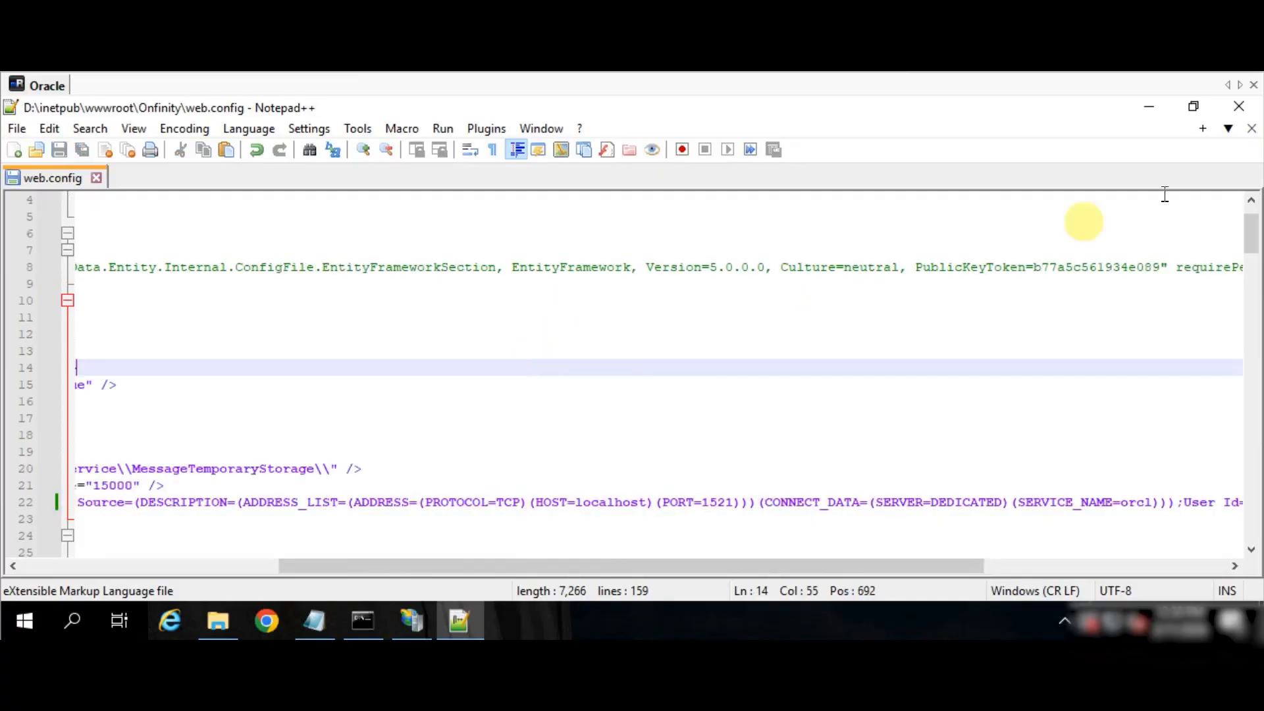
pyautogui.click(1238, 107)
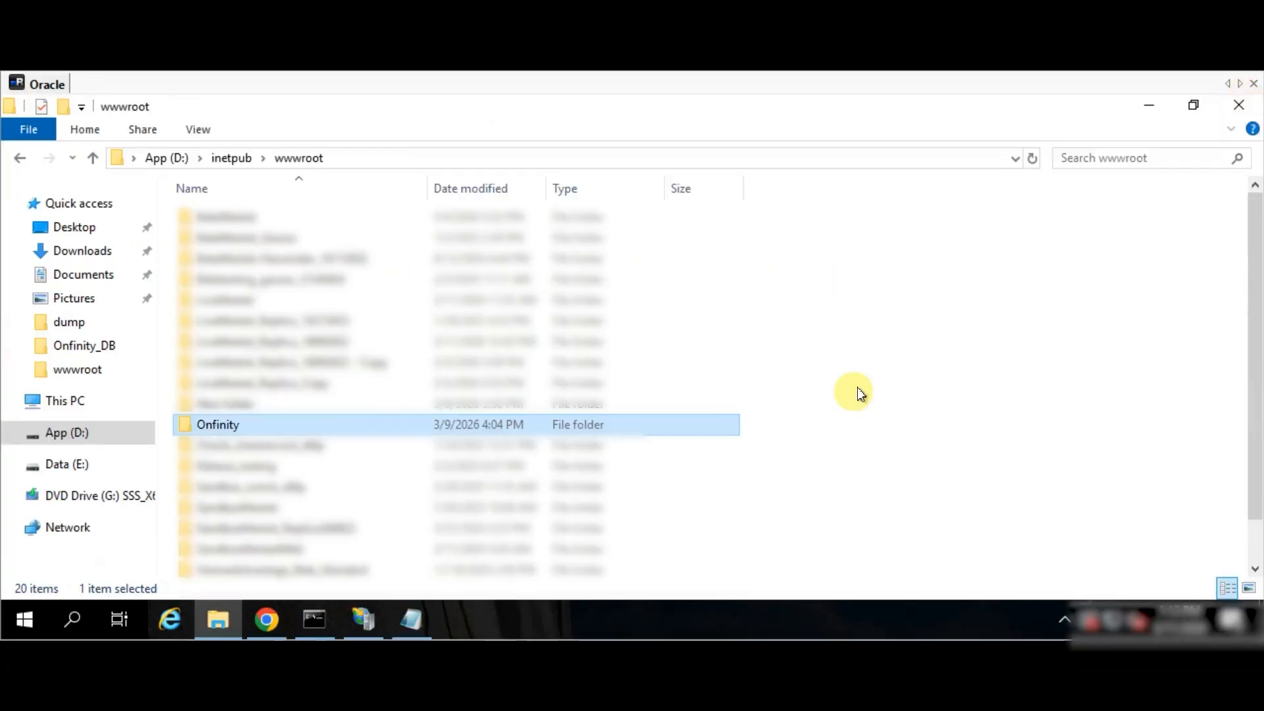
pyautogui.click(266, 618)
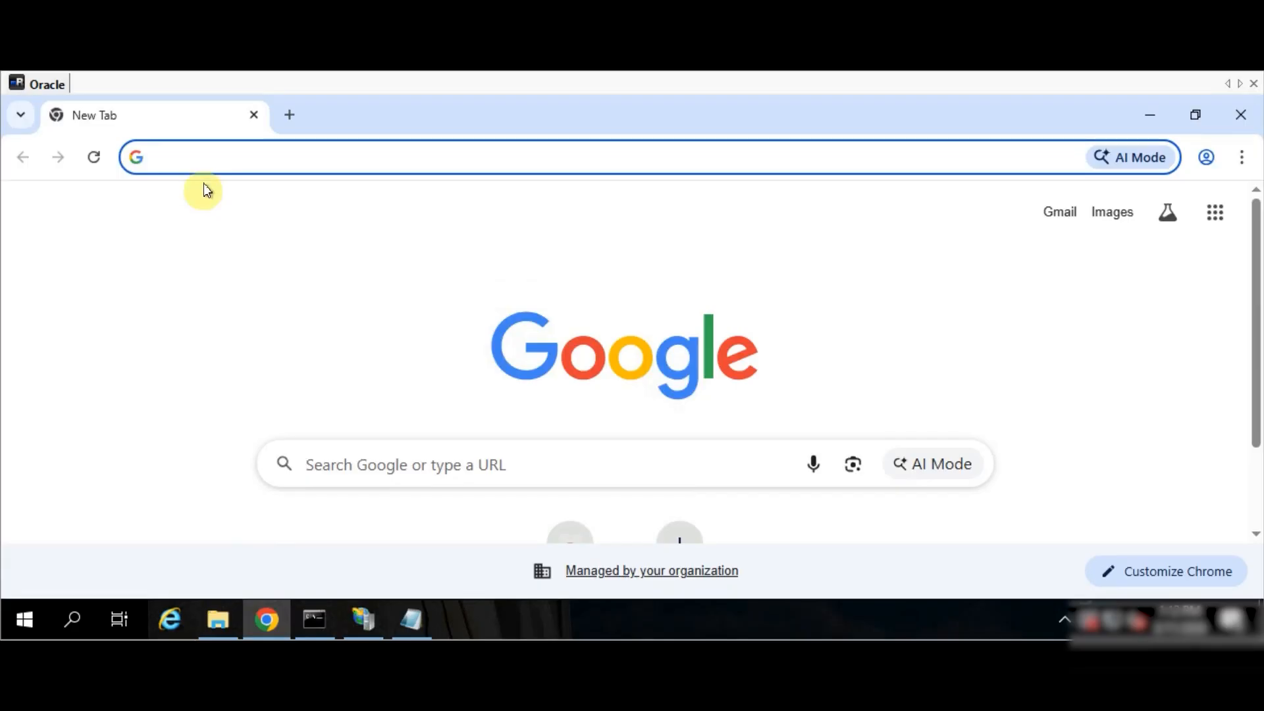
pyautogui.write('http')
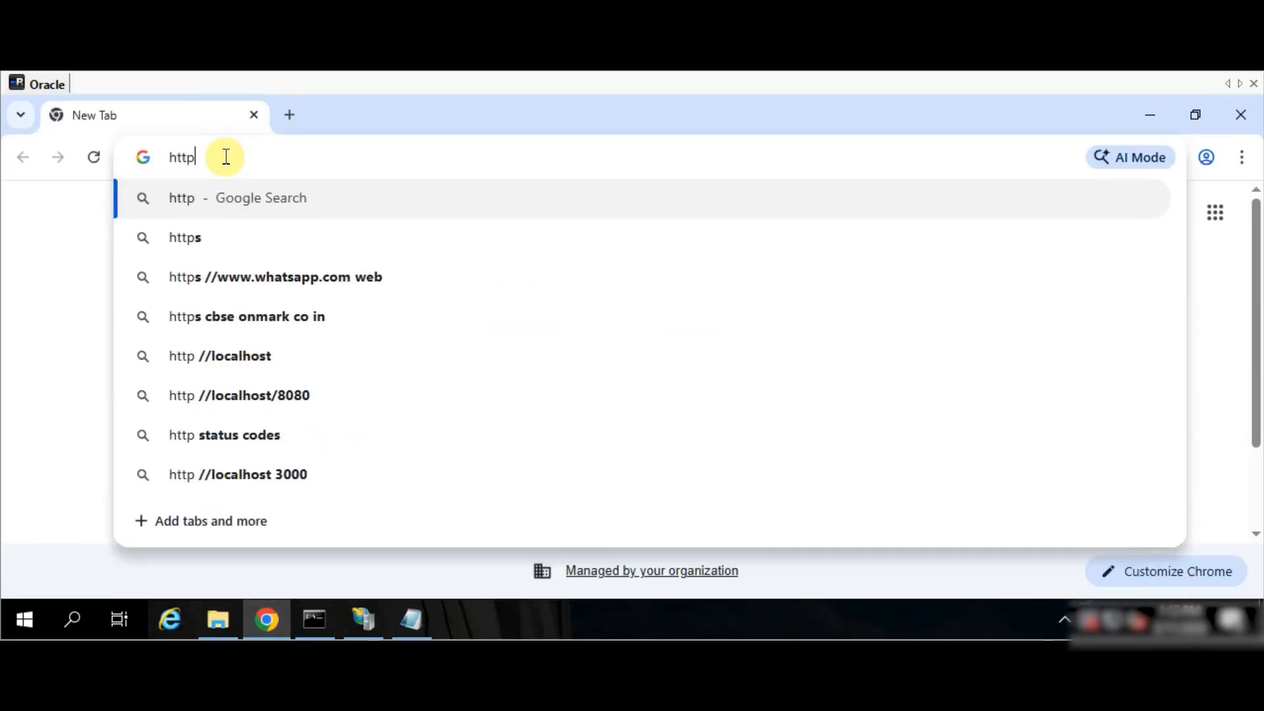
pyautogui.write('://')
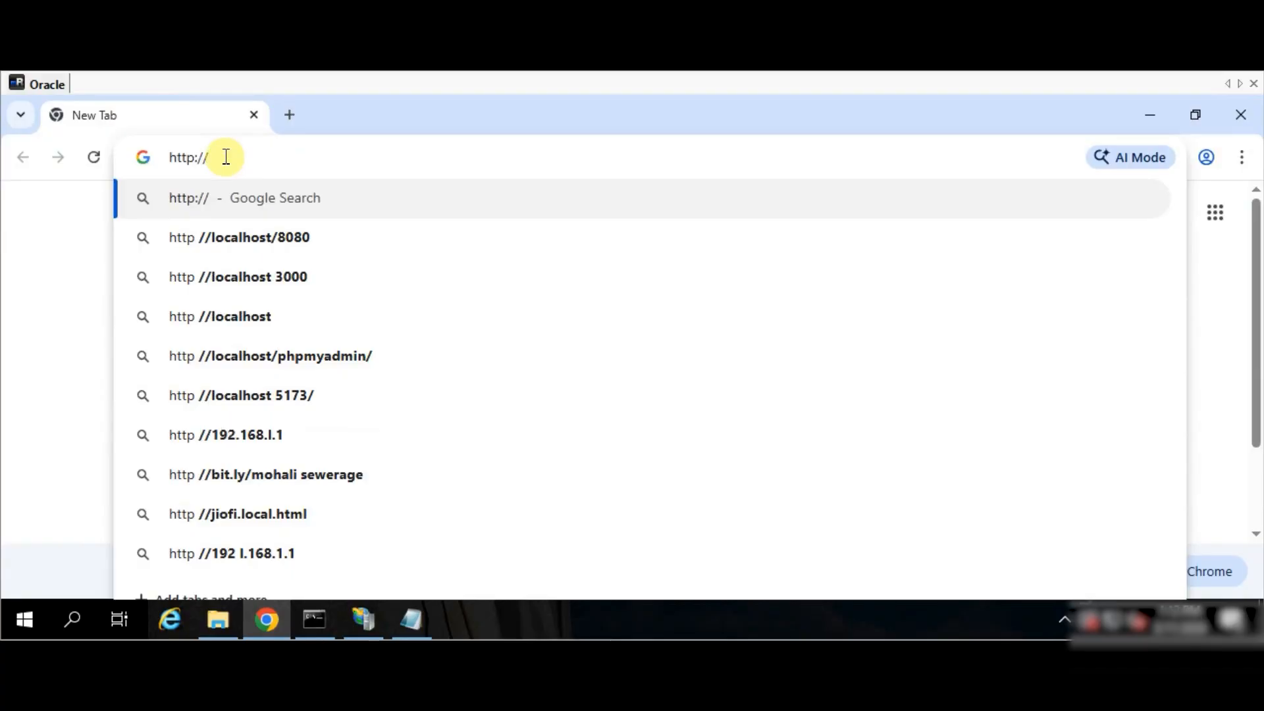
pyautogui.write('192.')
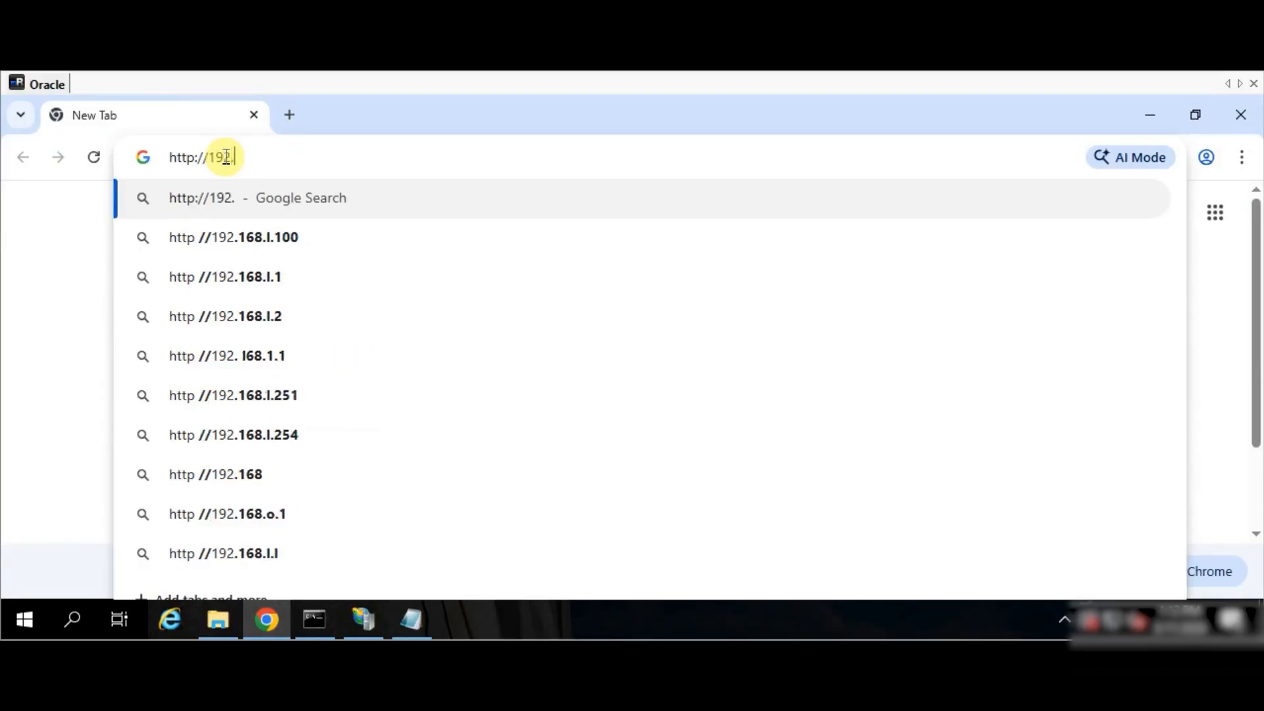
pyautogui.write('168.0.')
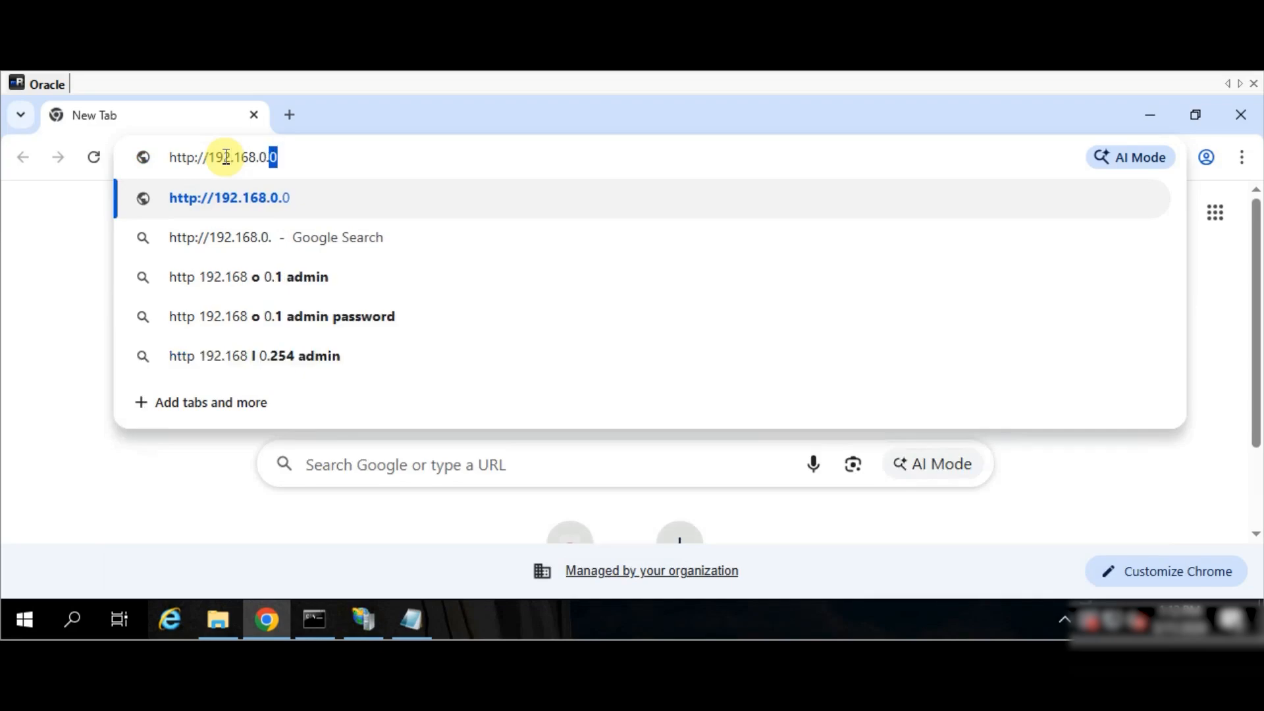
pyautogui.write('129:')
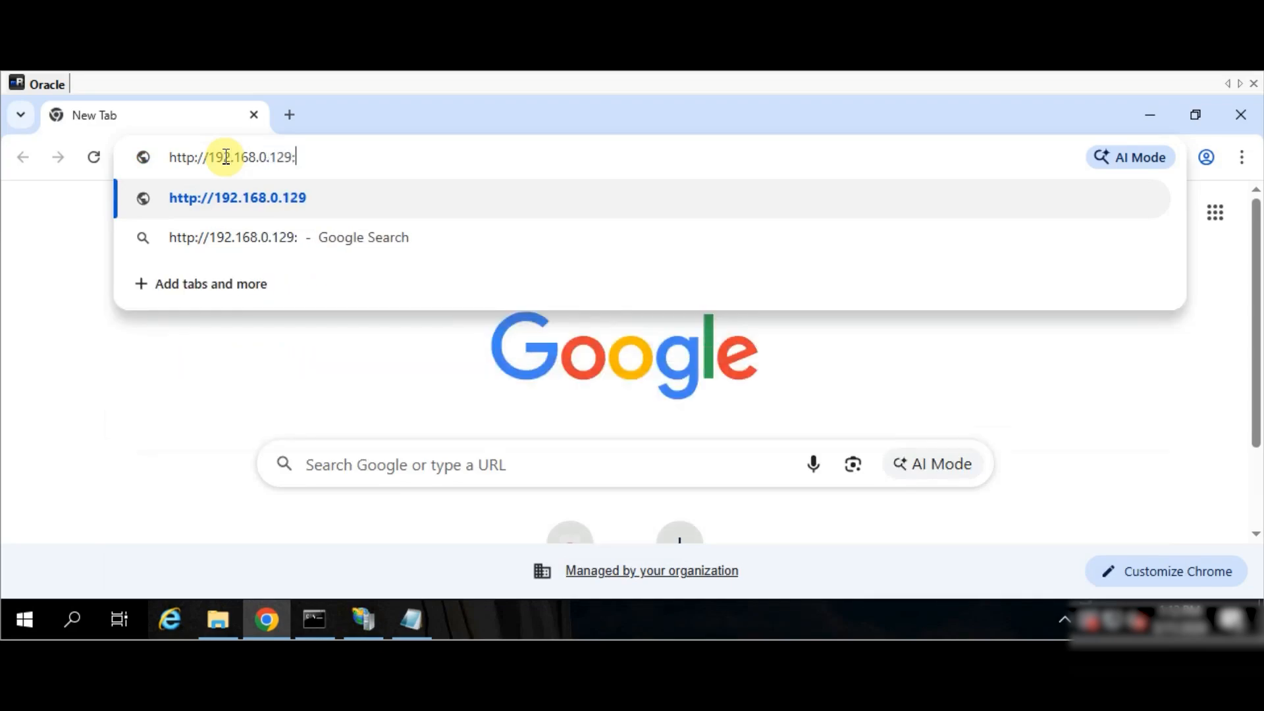
pyautogui.write('8047')
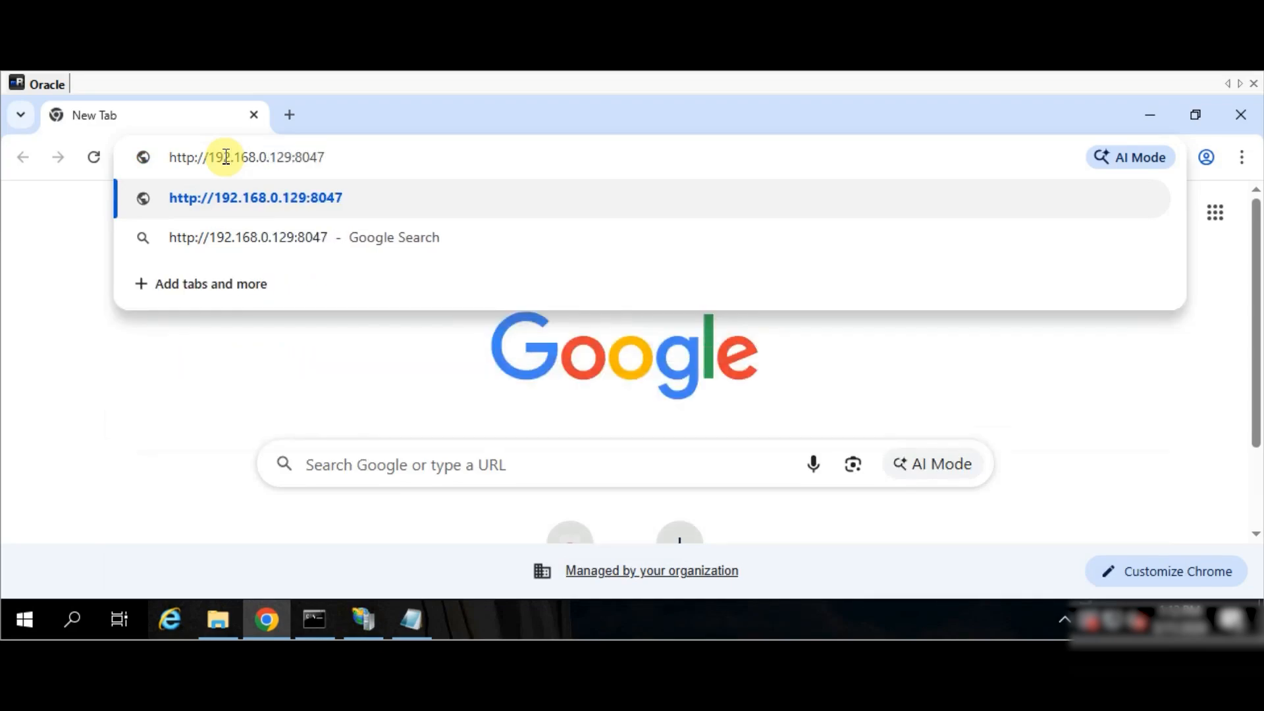
pyautogui.press('Return')
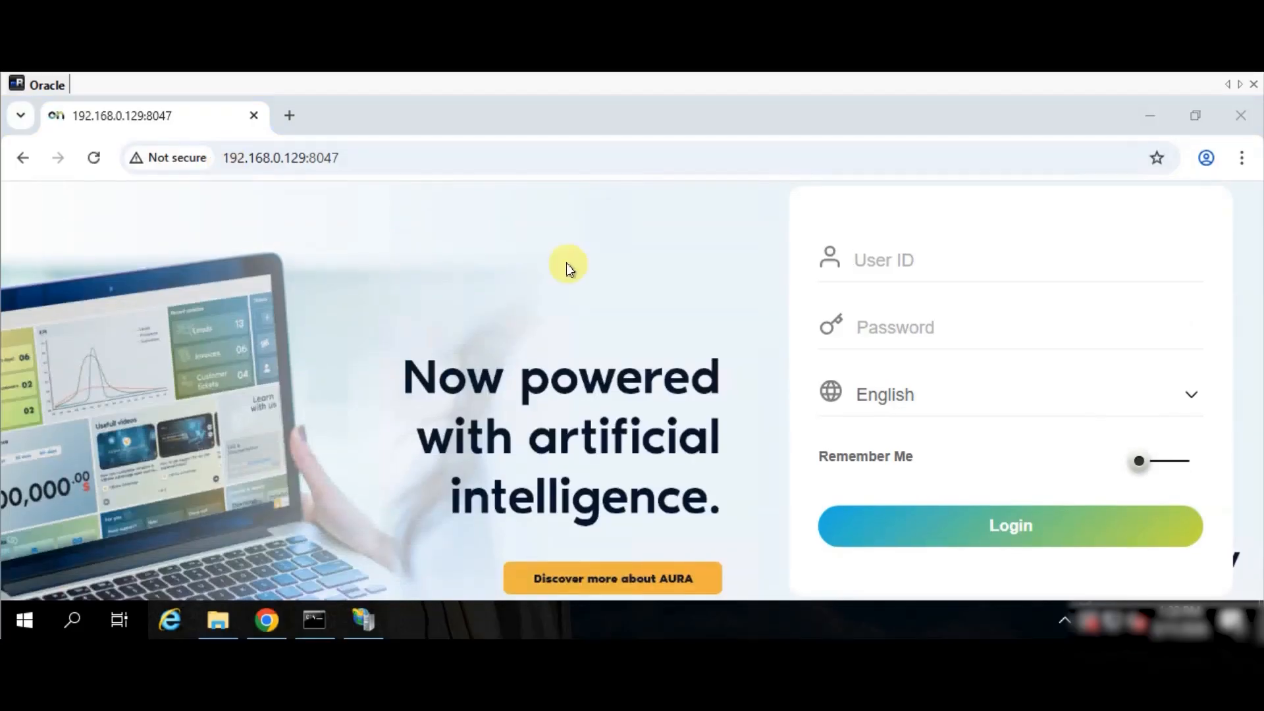
pyautogui.click(215, 622)
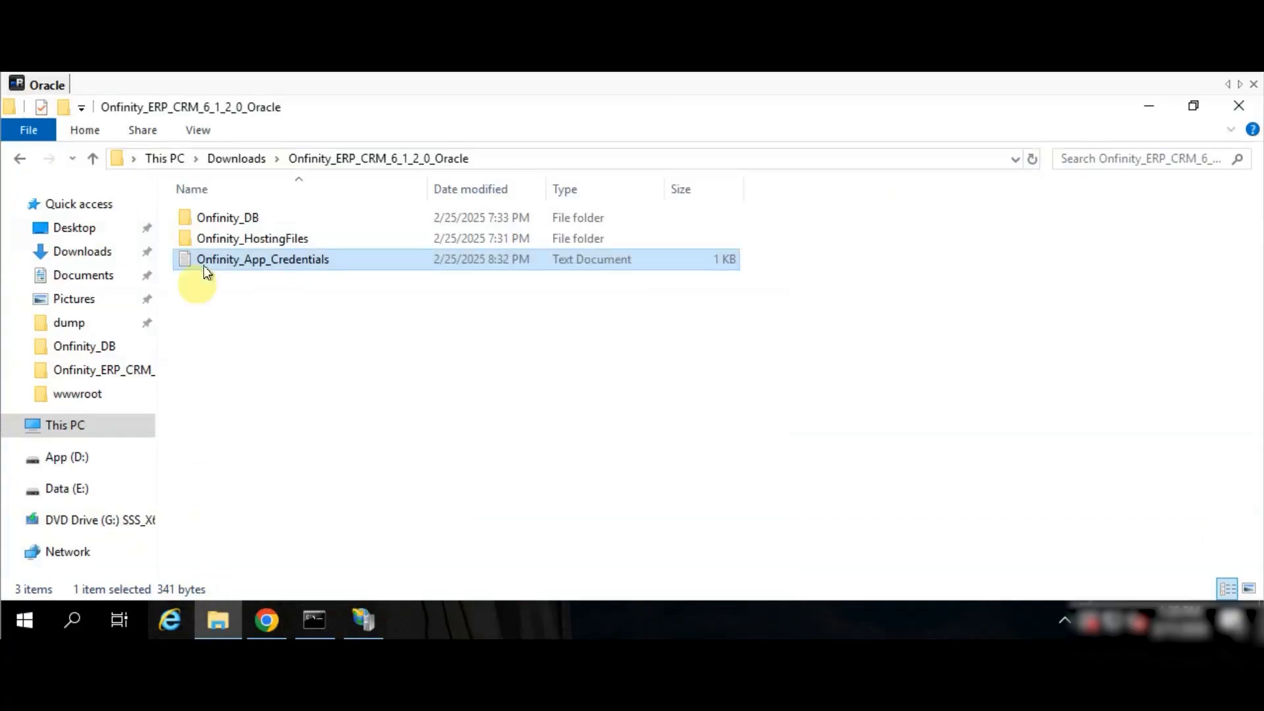
# - Log in to Onfinity with the user ID and password from Onfinity_App_Credentials.txt
pyautogui.doubleClick(259, 258)
pyautogui.moveTo(239, 348); pyautogui.dragTo(358, 338)
pyautogui.click(266, 620)
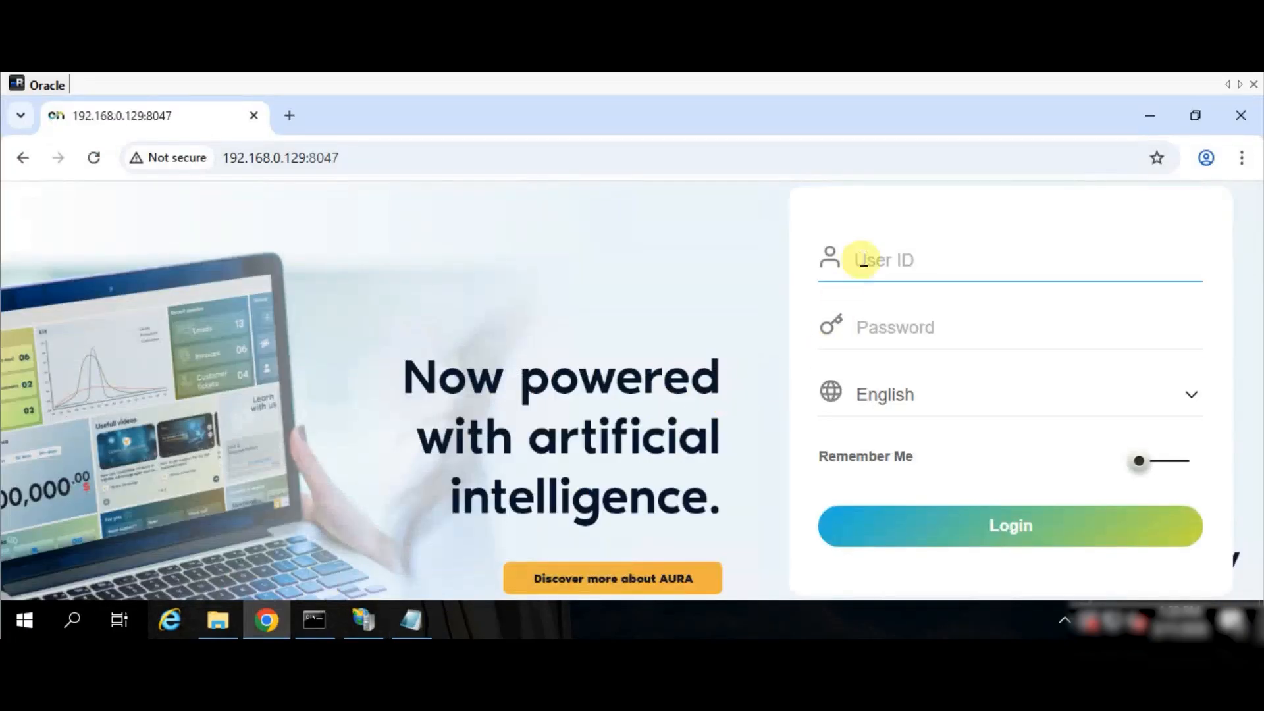
pyautogui.click(841, 257)
pyautogui.hotkey('ctrl', 'v')
pyautogui.click(264, 621)
pyautogui.moveTo(610, 341); pyautogui.dragTo(751, 339)
pyautogui.hotkey('ctrl', 'c')
pyautogui.click(267, 620)
pyautogui.click(935, 329)
pyautogui.hotkey('ctrl', 'v')
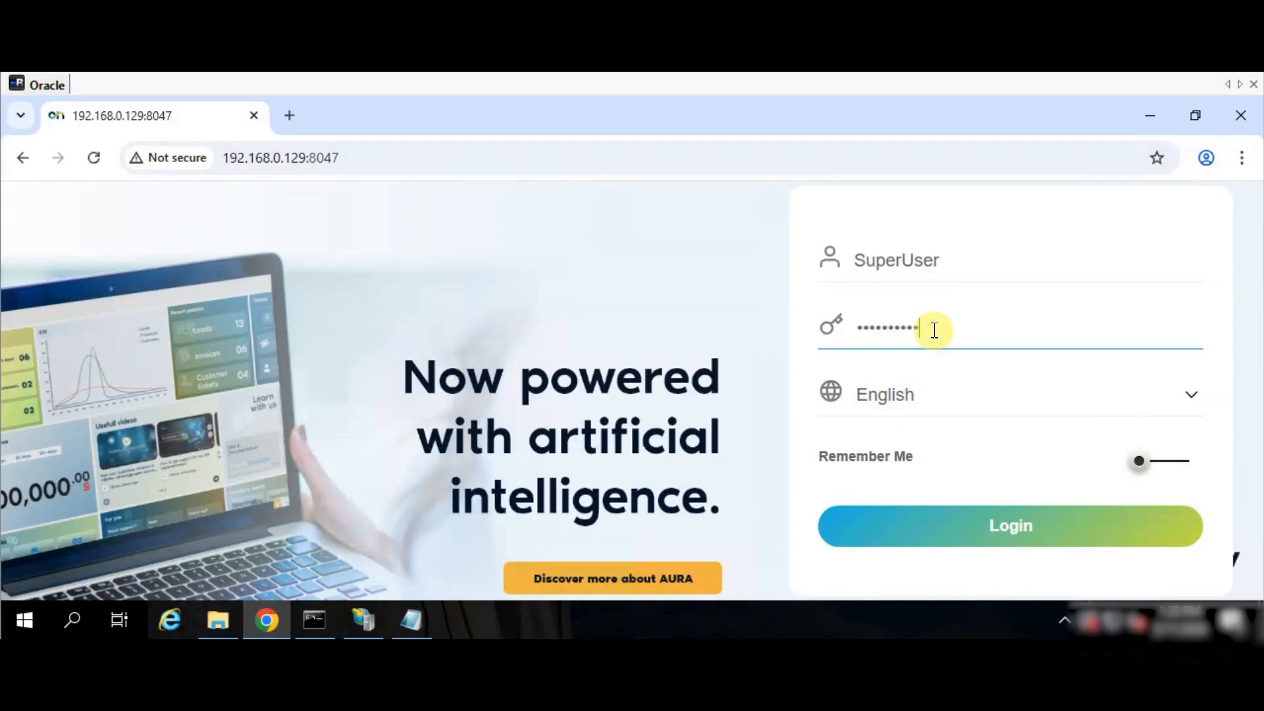
pyautogui.click(917, 533)
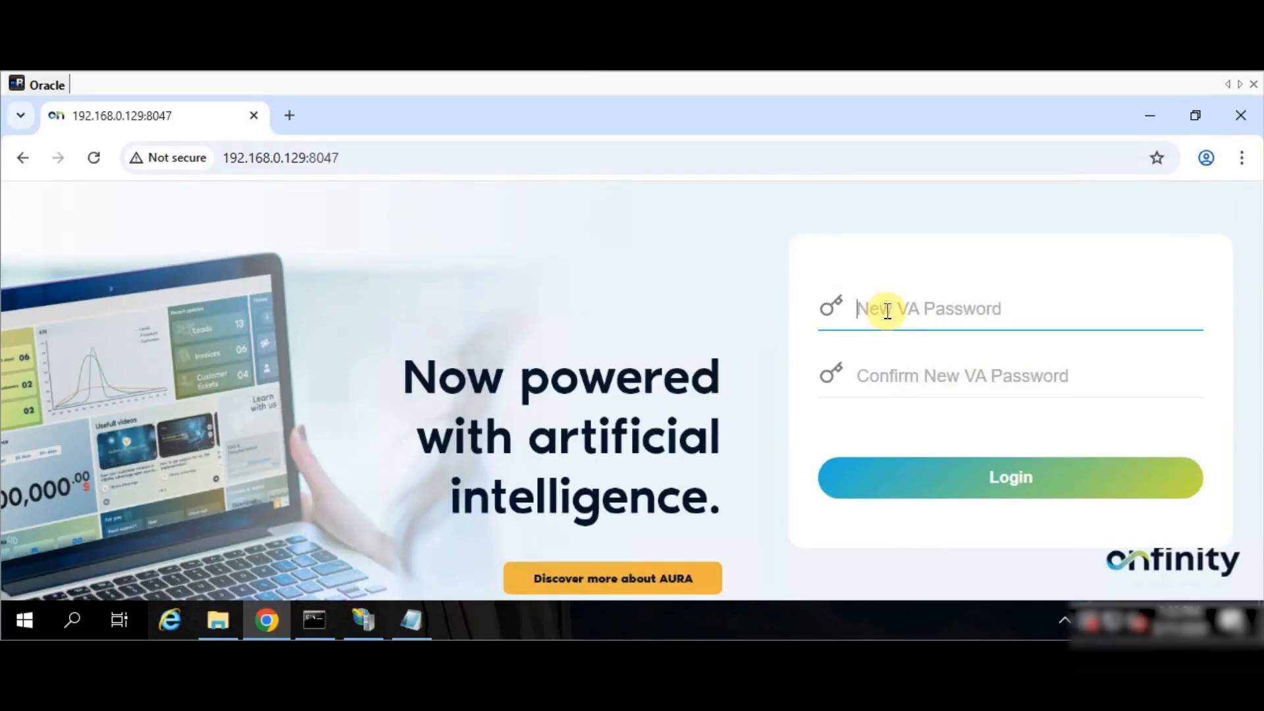
# - Paste the new VA password into both New and Confirm fields and submit it
pyautogui.hotkey('ctrl', 'v')
pyautogui.press('Tab')
pyautogui.hotkey('ctrl', 'v')
pyautogui.press('Return')
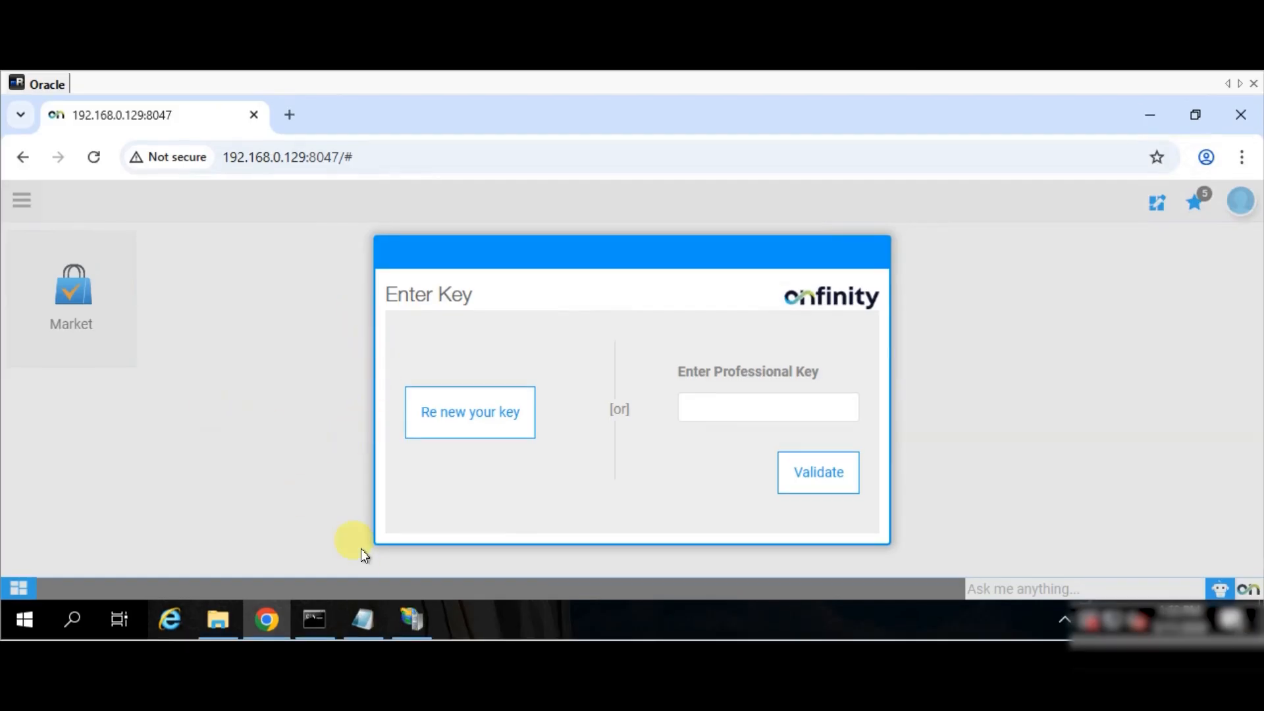
# - In IIS Manager, open the onfinity site's Bindings and start a new binding
pyautogui.click(413, 617)
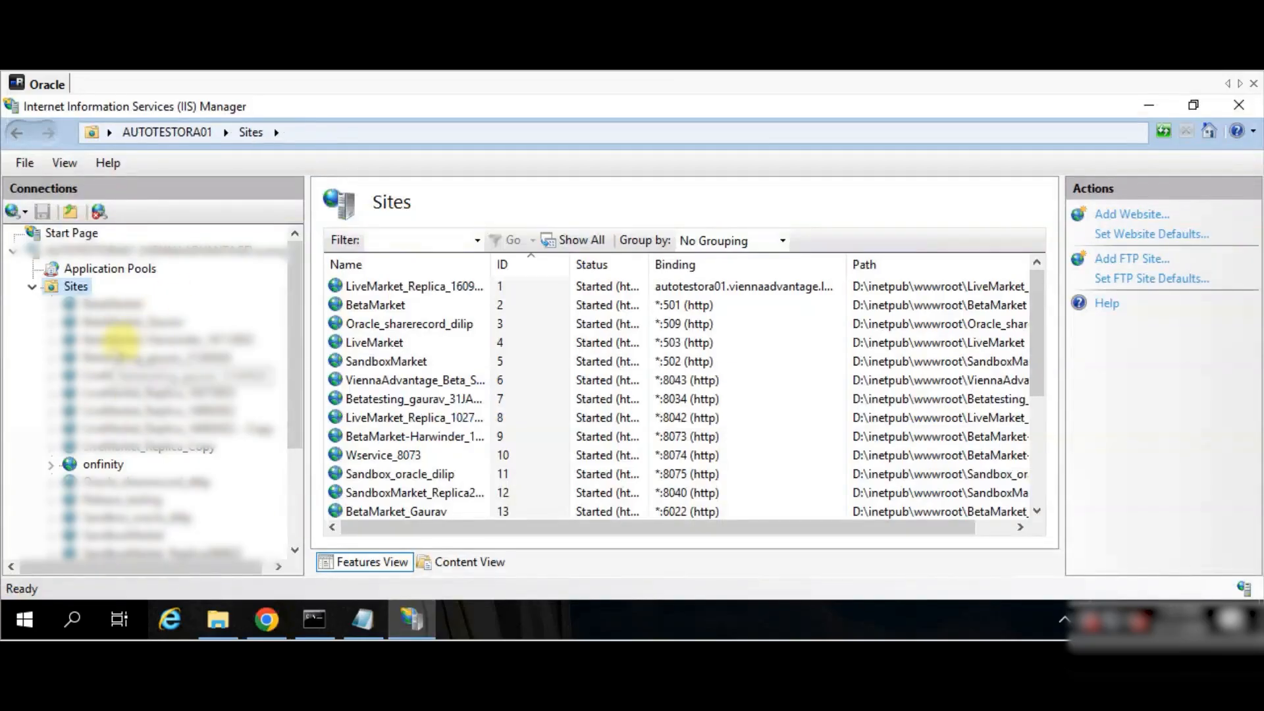
pyautogui.click(94, 468)
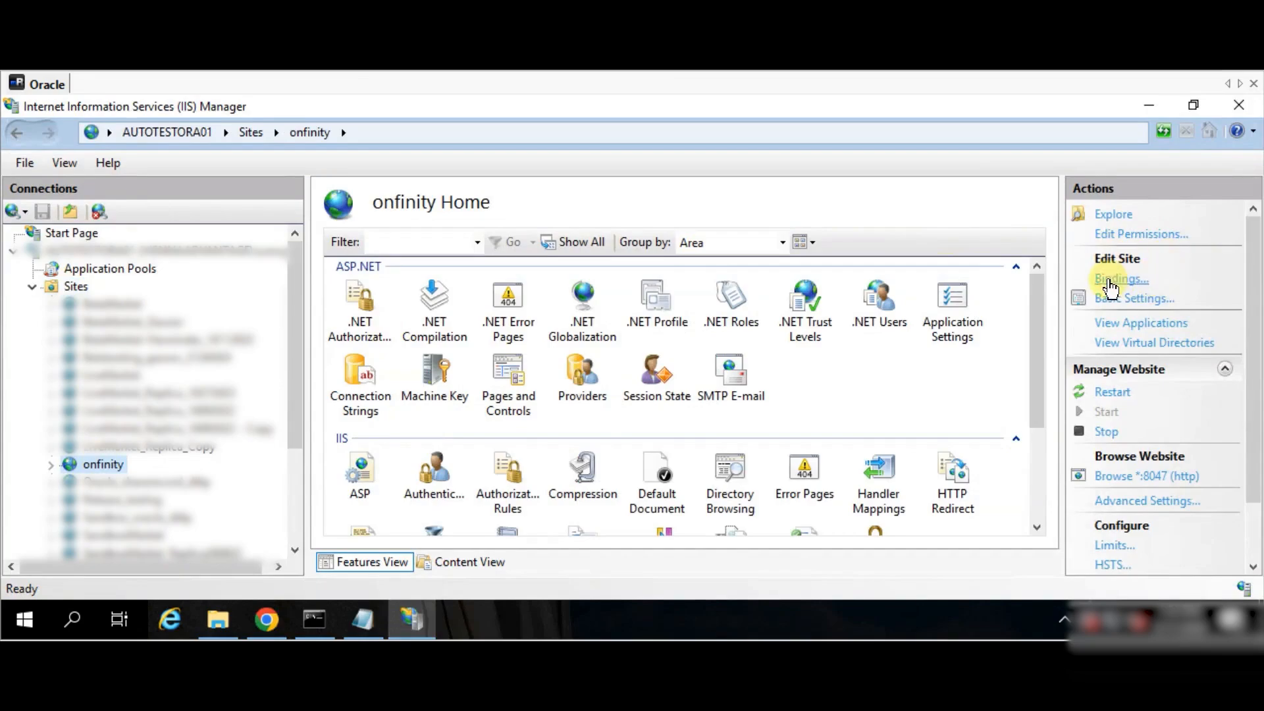
pyautogui.click(1112, 280)
pyautogui.click(882, 214)
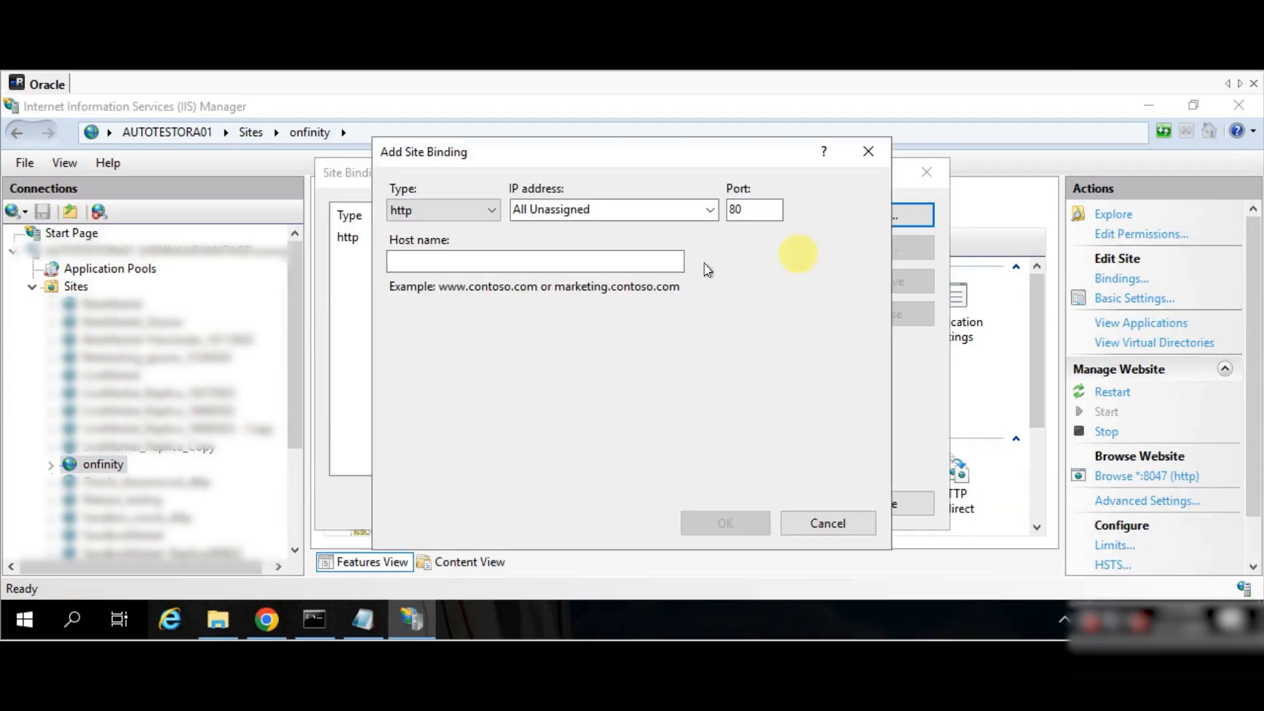
# - Add an https binding for onfinity.io on port 443 with Require SNI and the WMSVC-SHA2 certificate
pyautogui.click(418, 210)
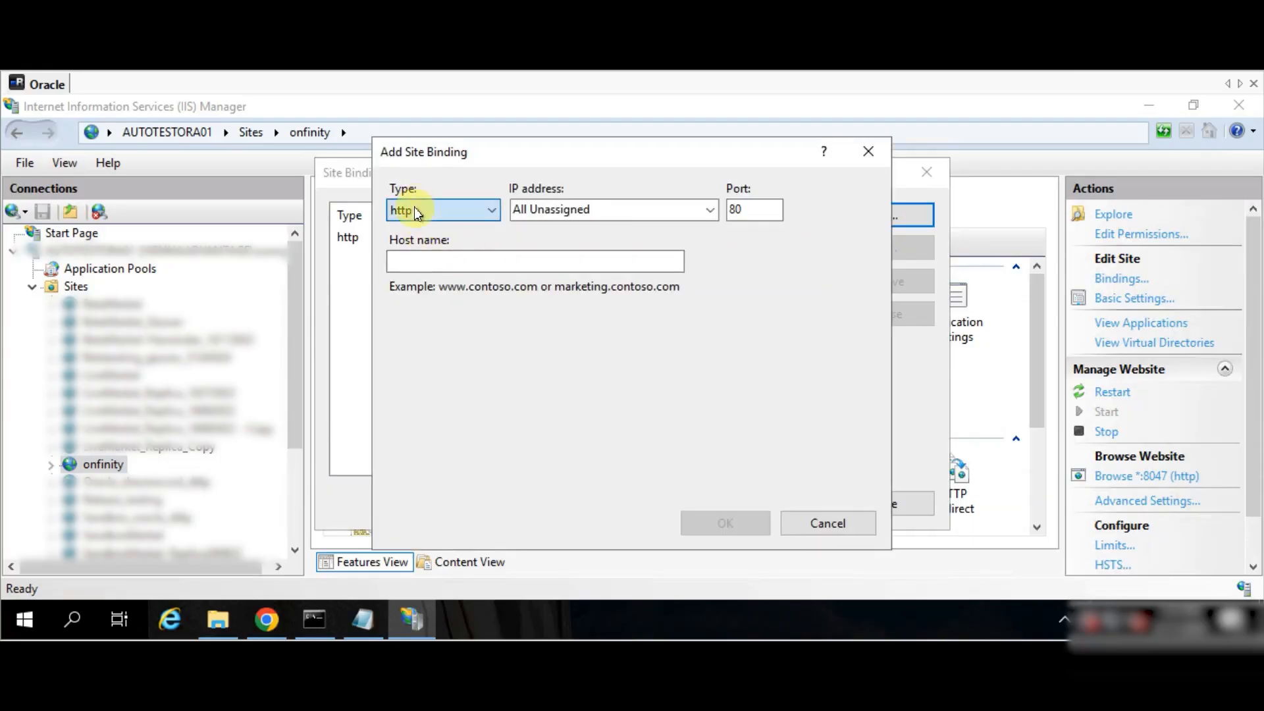
pyautogui.click(409, 244)
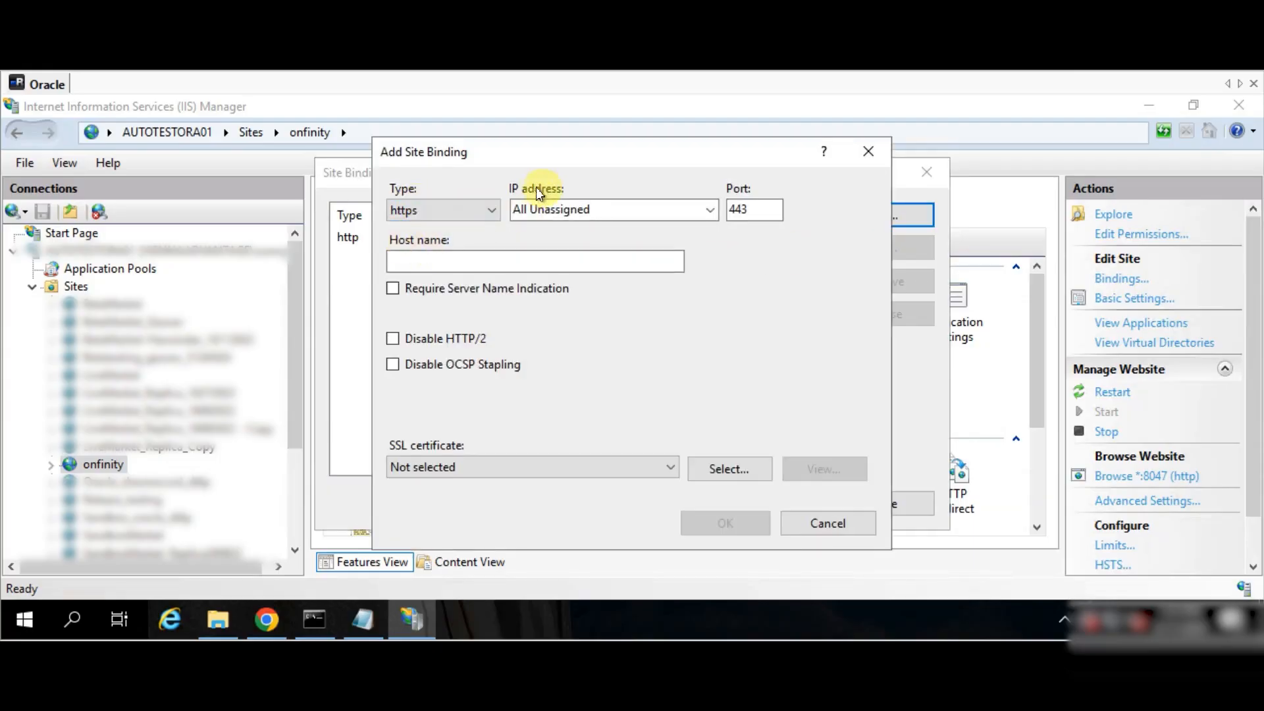
pyautogui.click(749, 211)
pyautogui.click(427, 261)
pyautogui.write('onfinity.io')
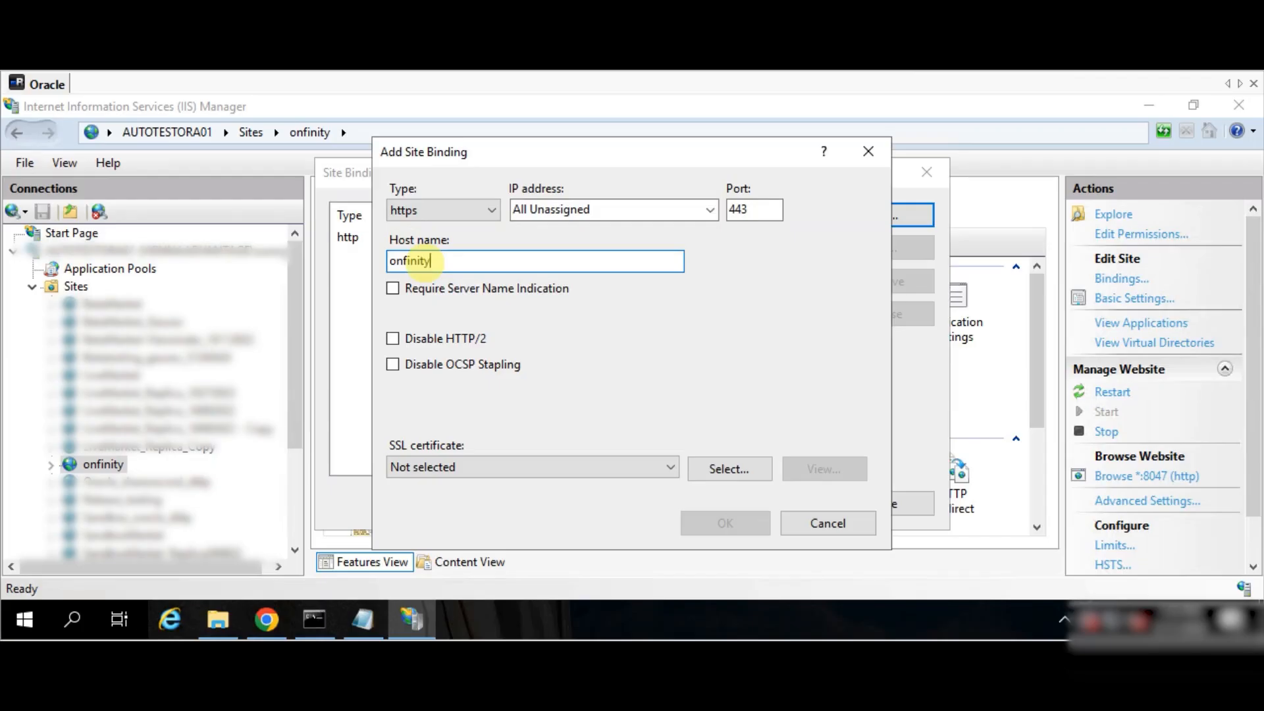
pyautogui.click(394, 288)
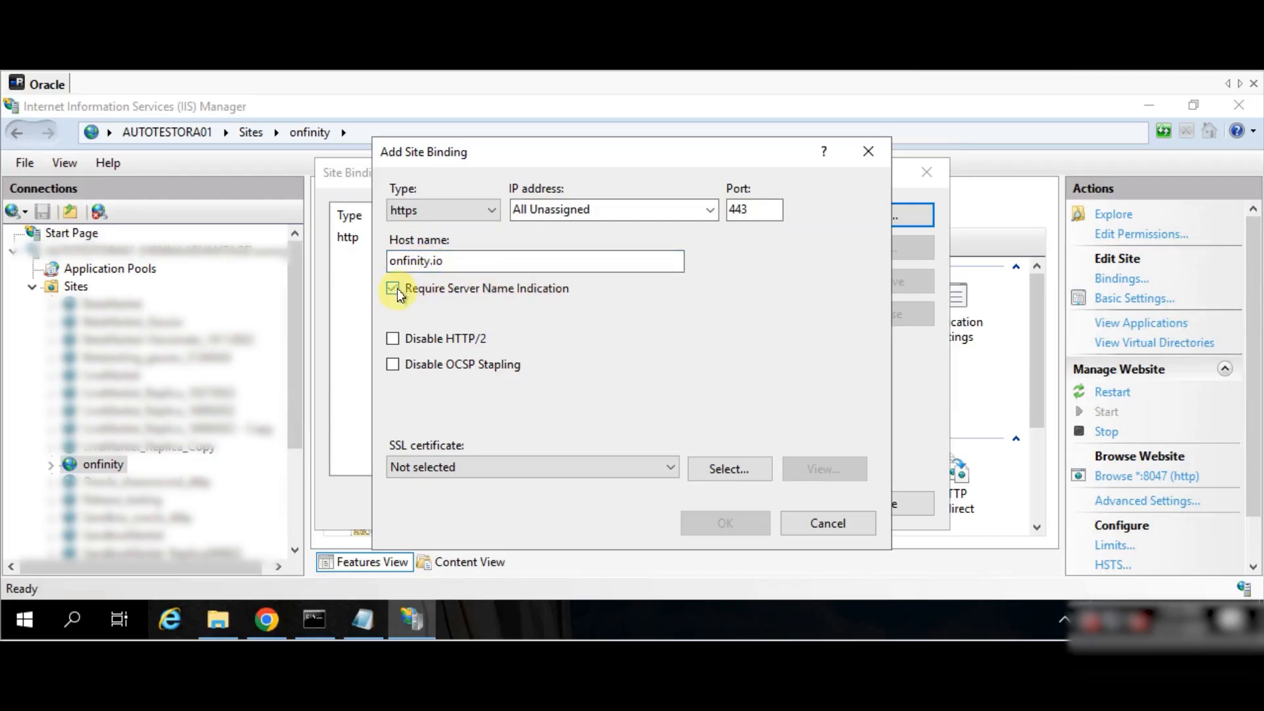
pyautogui.click(472, 466)
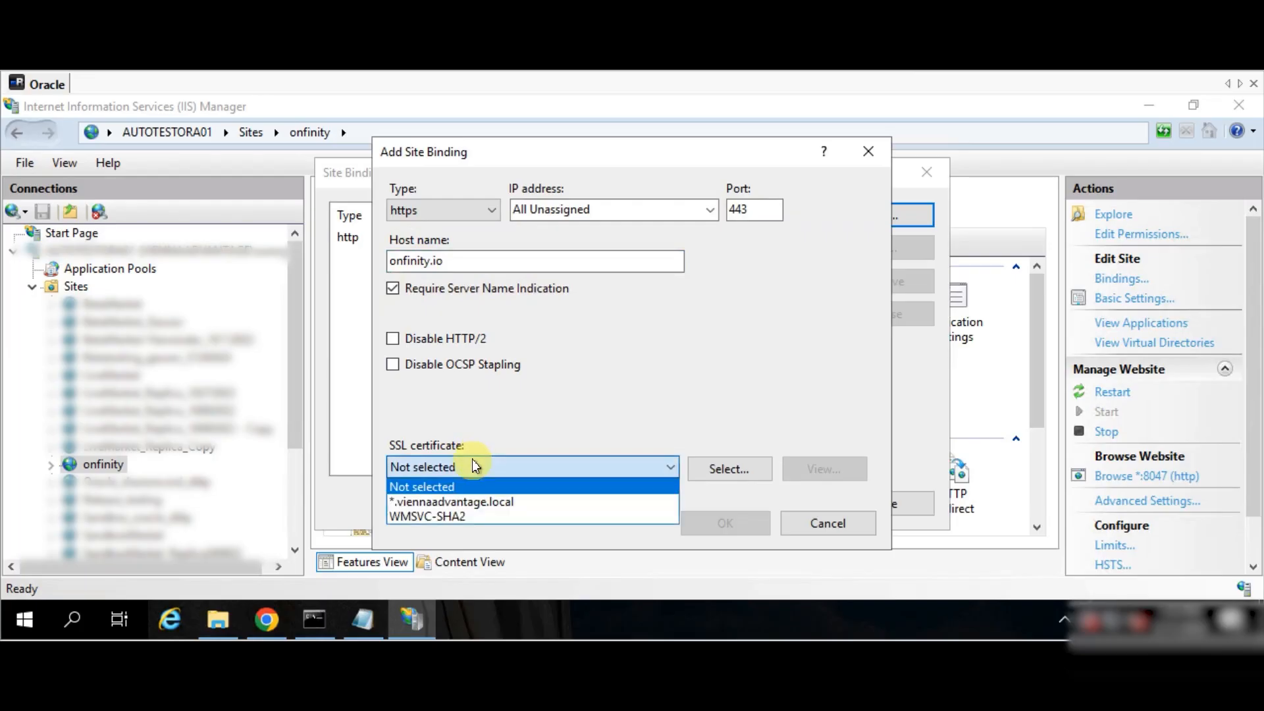
pyautogui.click(461, 514)
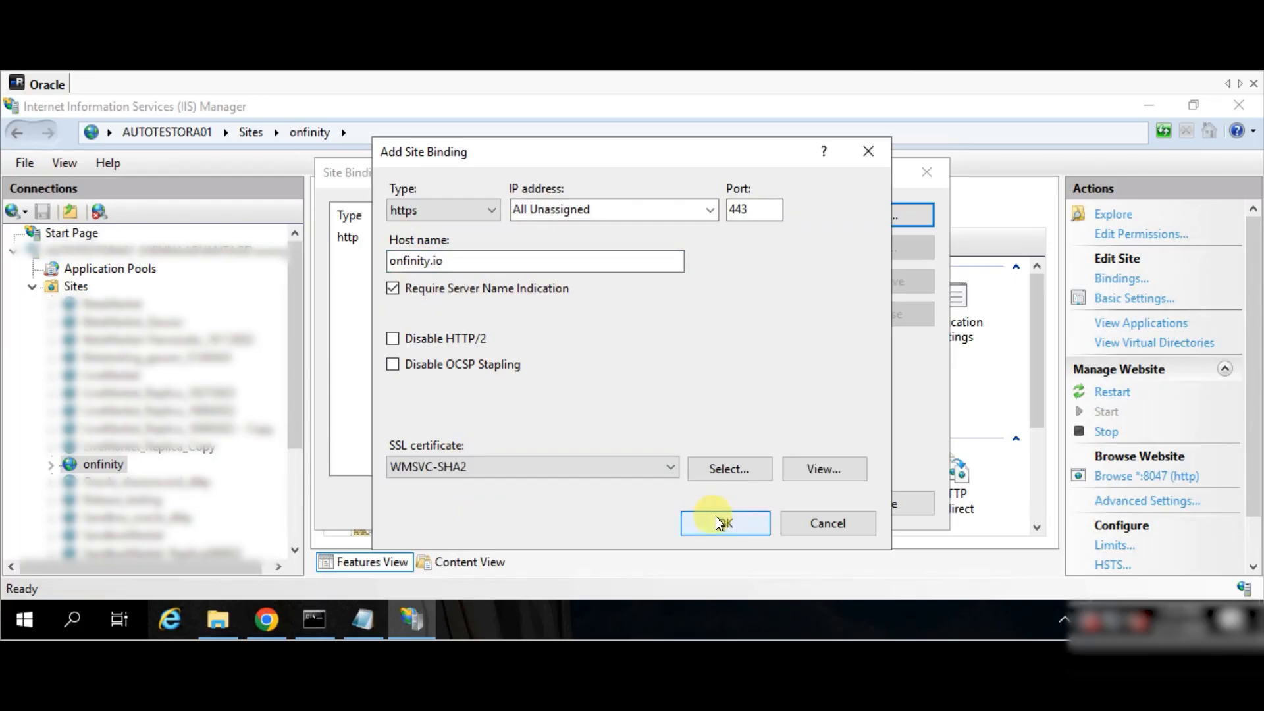
pyautogui.click(685, 523)
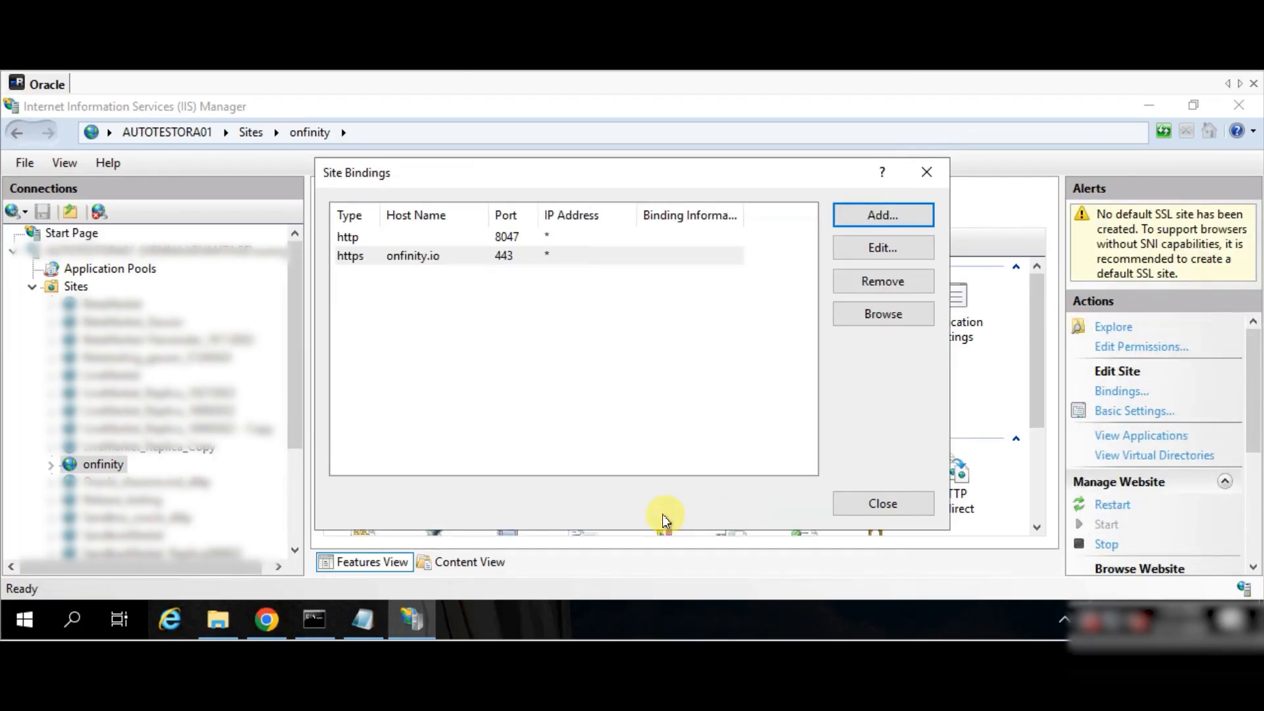